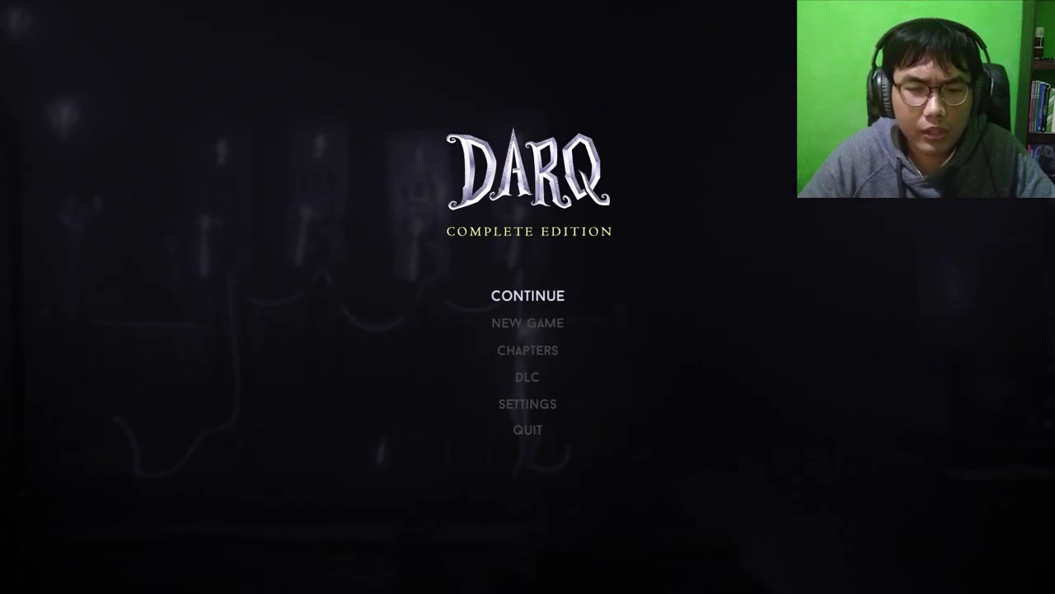
Resume the saved game and walk Lloyd to the room with the cable-linked wall gears
{"action": "key", "text": "Return"}
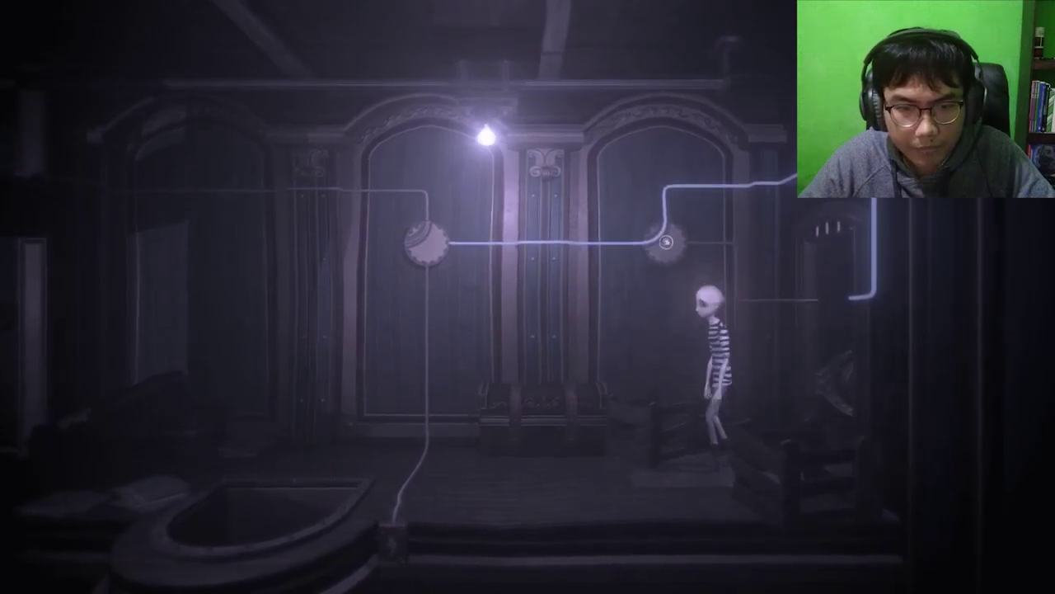
Turn the left wall gear to power the left cable, then cross to the lift
{"action": "key", "text": "Left"}
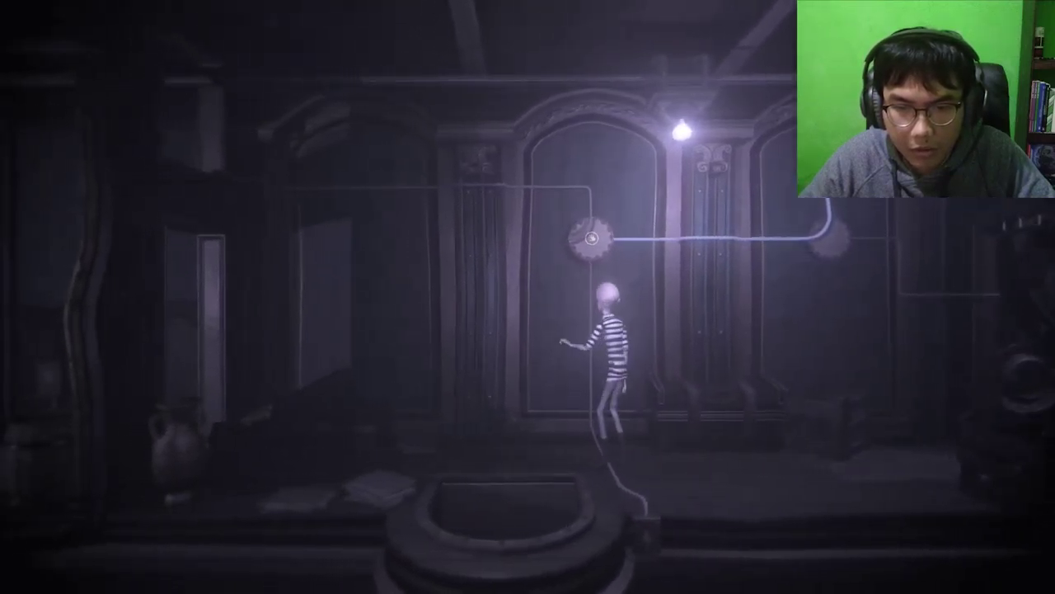
{"action": "key", "text": "Left"}
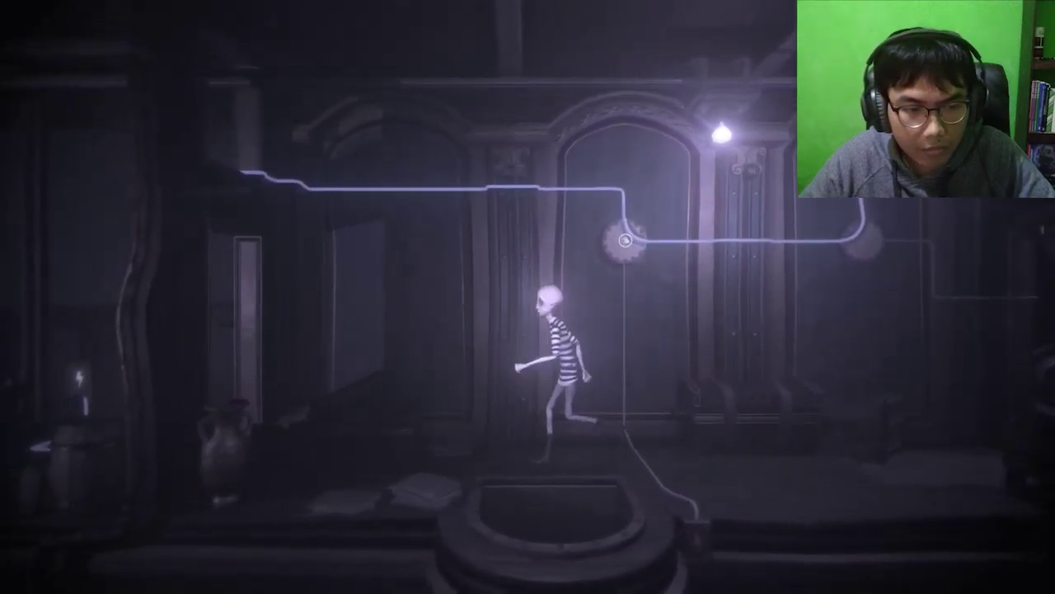
{"action": "key", "text": "Left"}
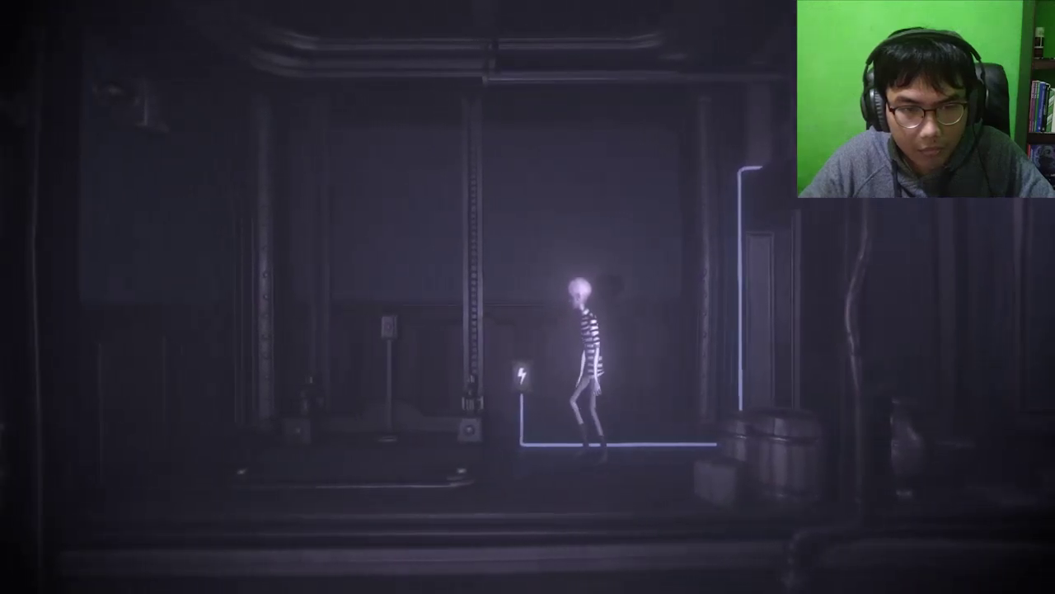
{"action": "key", "text": "Left"}
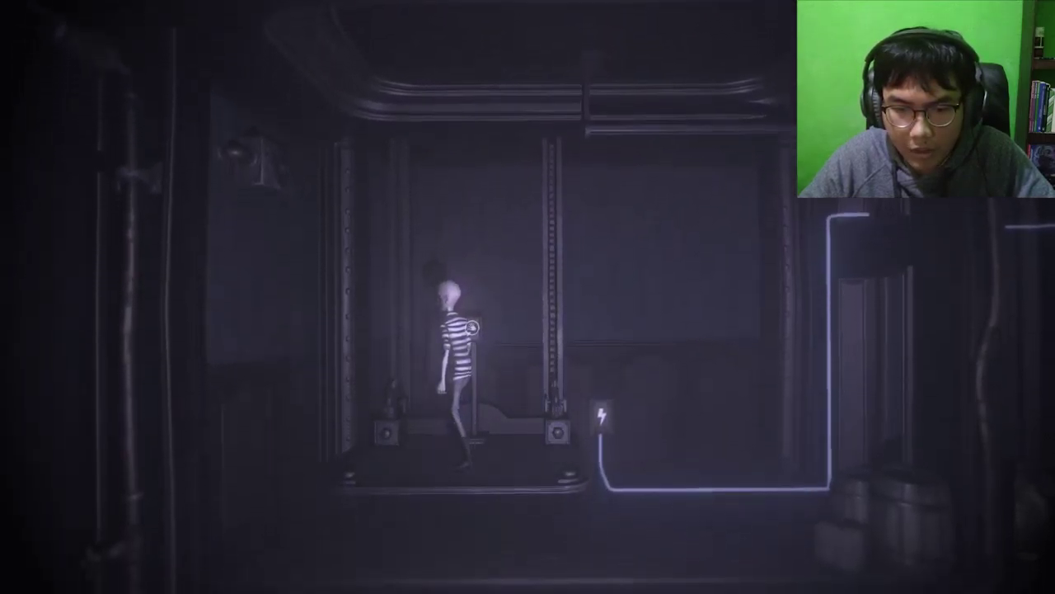
Ride the lift down, climb the barrels and turn the right gear to reroute power
{"action": "key", "text": "d"}
{"action": "key", "text": "d"}
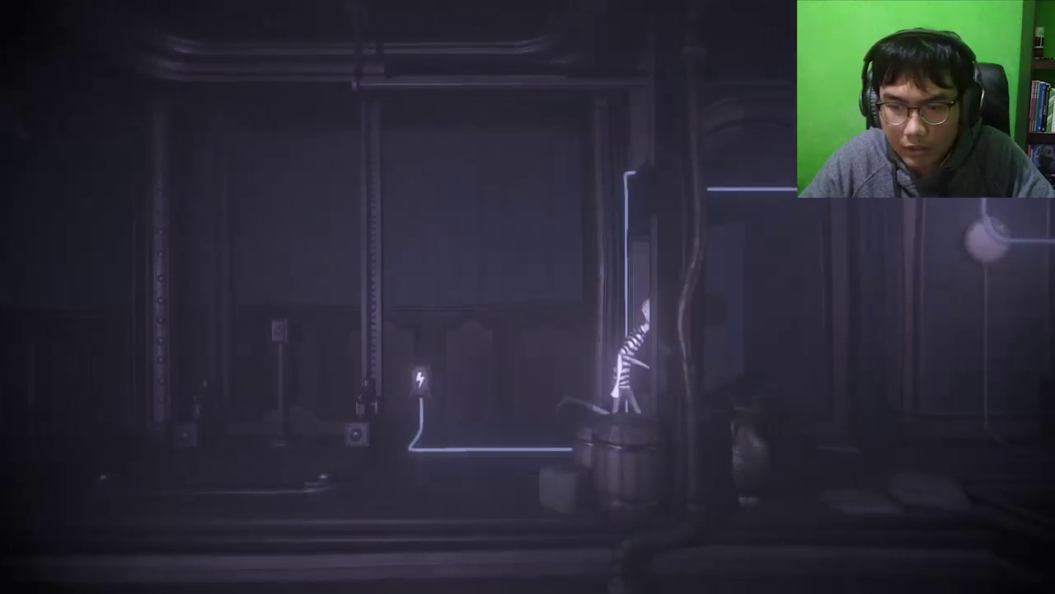
{"action": "key", "text": "d"}
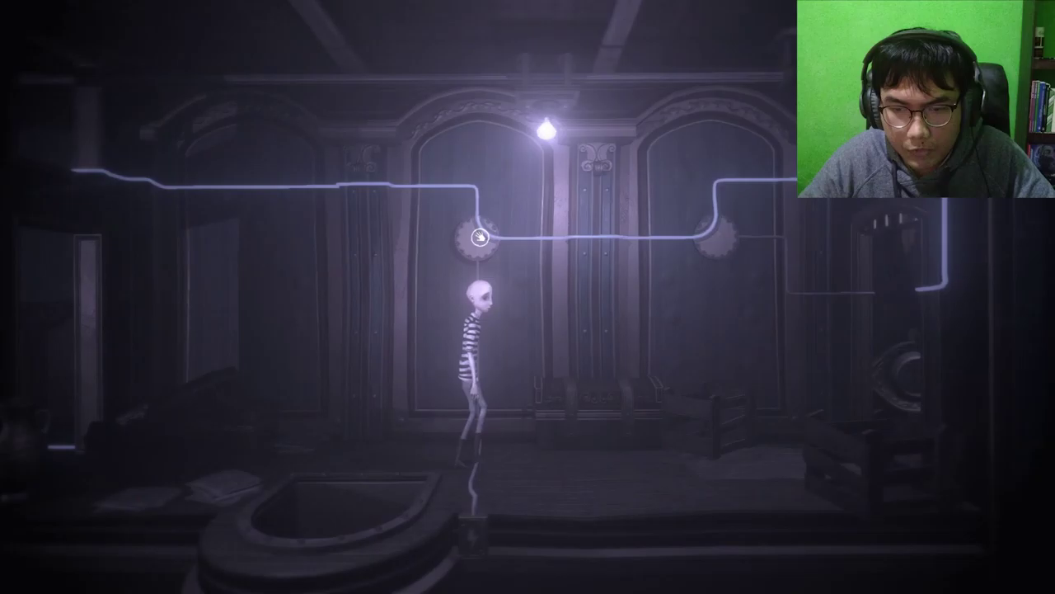
{"action": "key", "text": "d"}
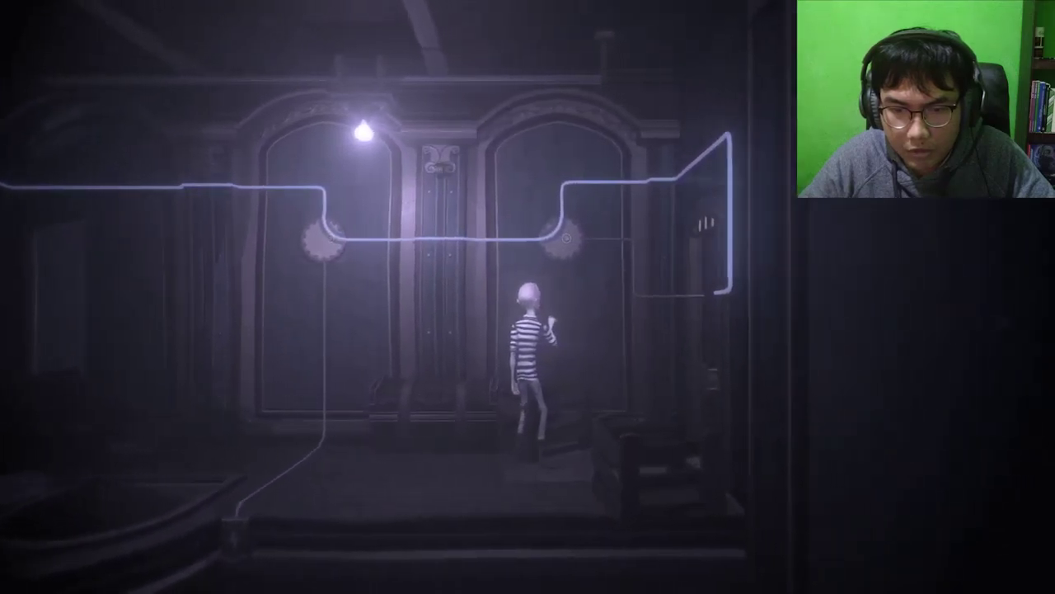
{"action": "key", "text": "e"}
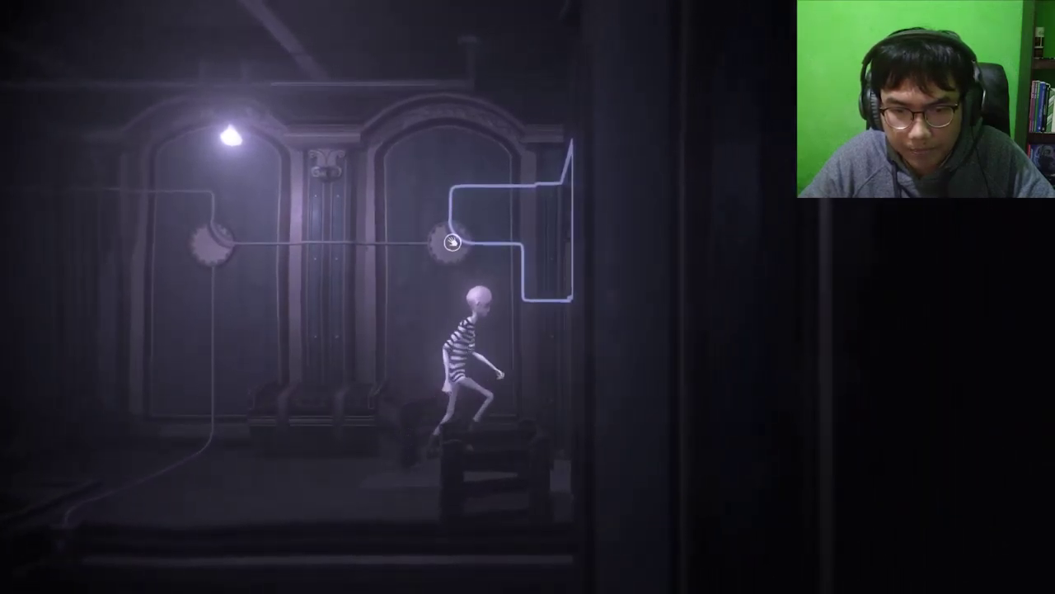
Push the box in the next room and walk toward the glowing cable plug
{"action": "key", "text": "d"}
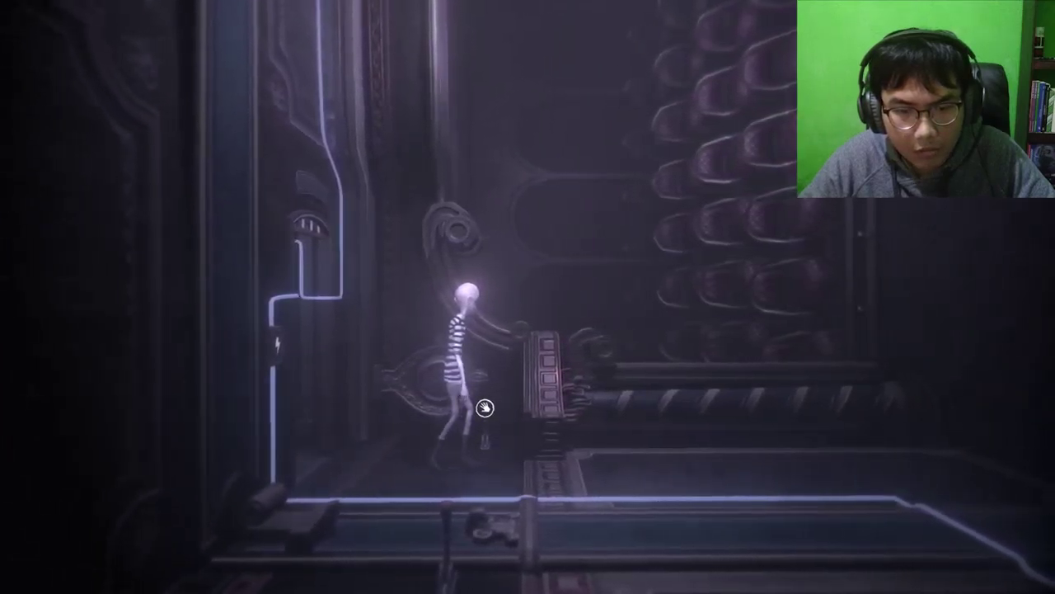
{"action": "key", "text": "w"}
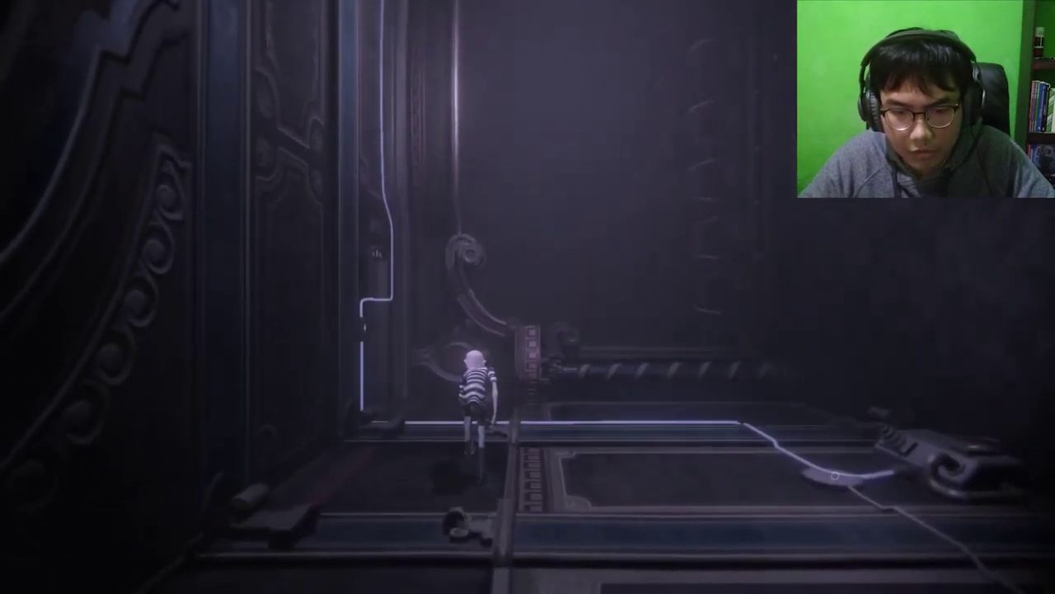
{"action": "key", "text": "d"}
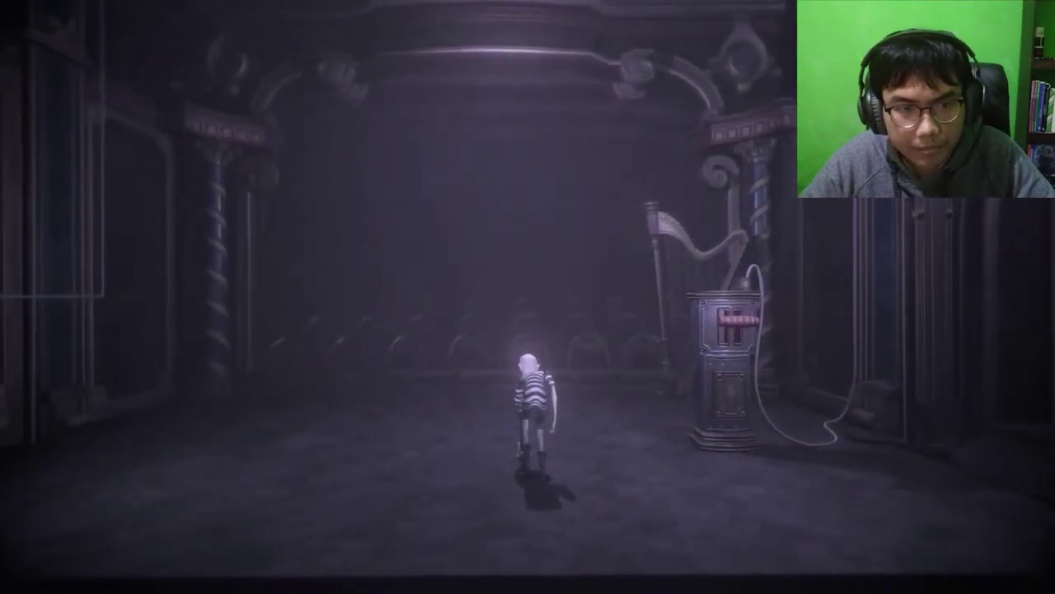
Turn the wall generator's dial and head toward the harp machine
{"action": "key", "text": "a"}
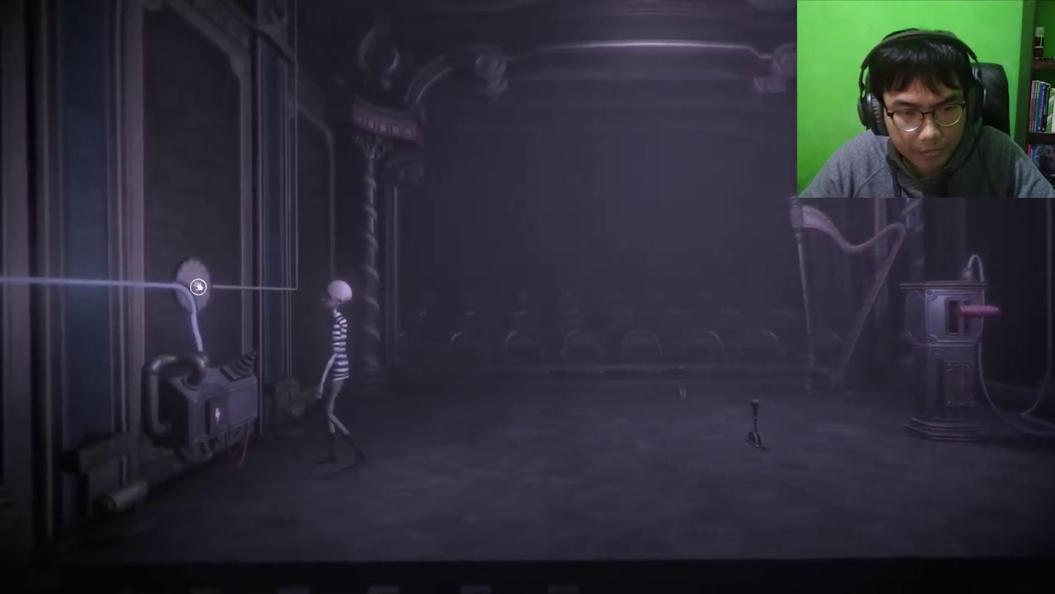
{"action": "left_click", "coordinate": [198, 286]}
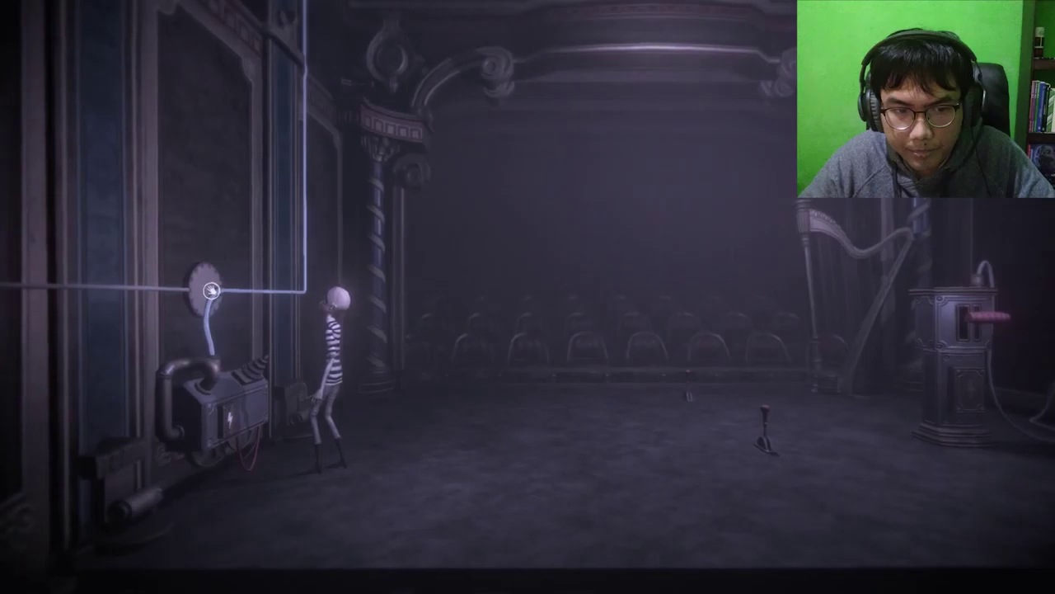
{"action": "key", "text": "d"}
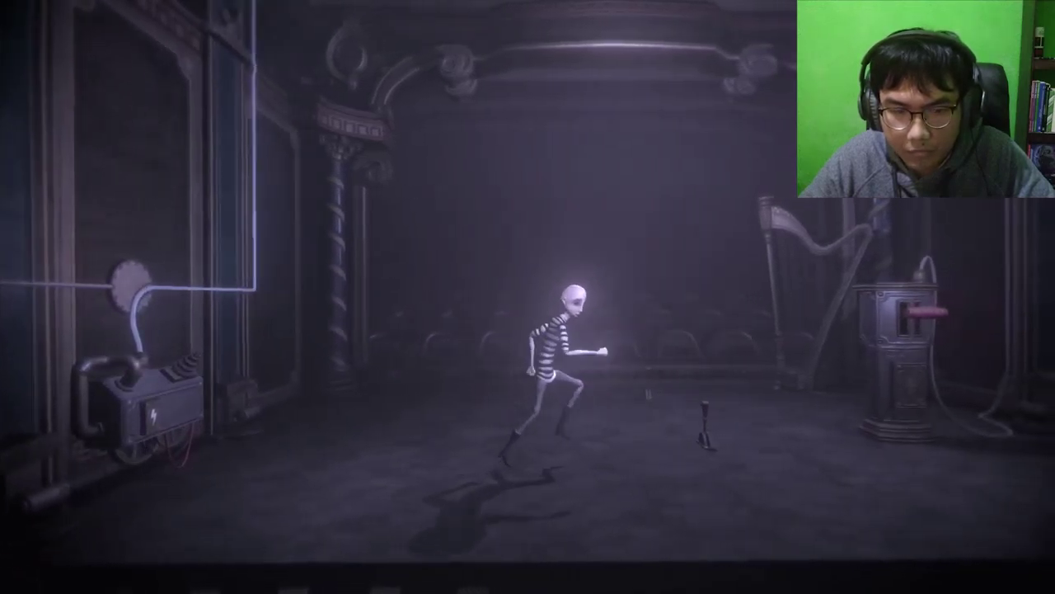
{"action": "key", "text": "d"}
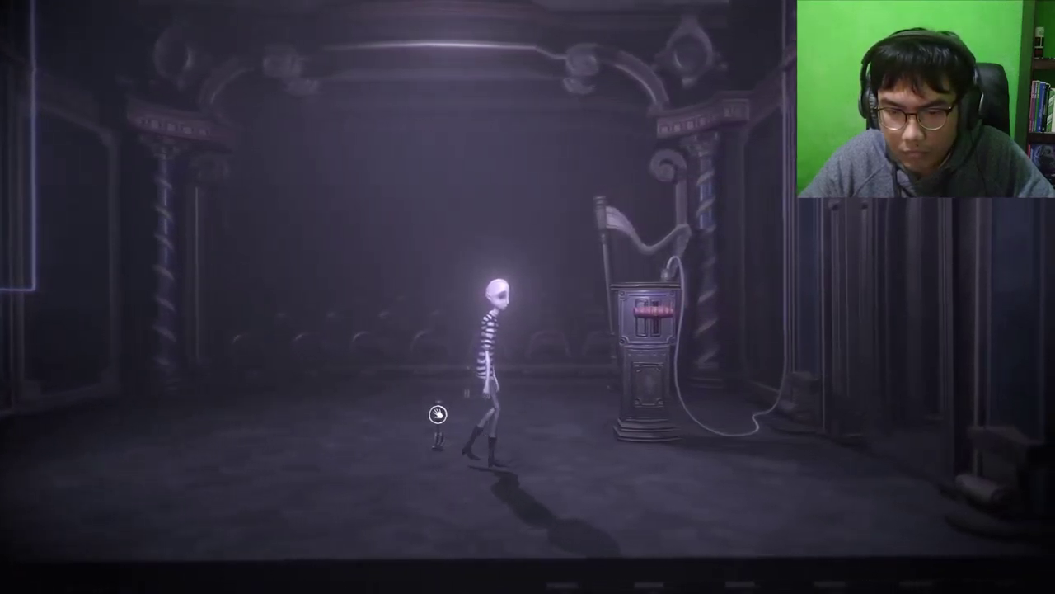
Explore the balcony hallway past the lever and go through the railing gap
{"action": "key", "text": "w"}
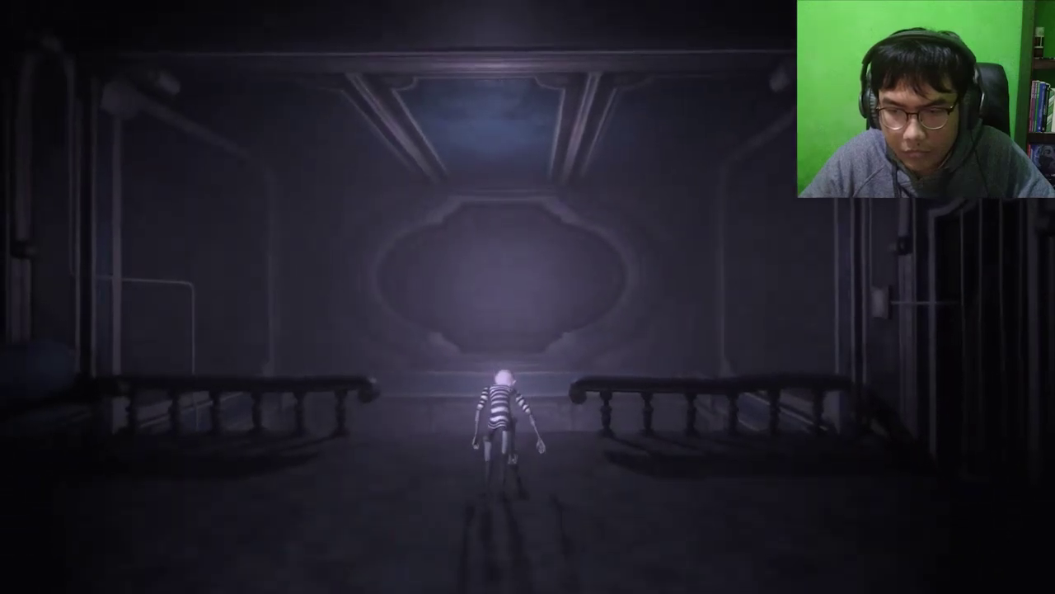
{"action": "key", "text": "a"}
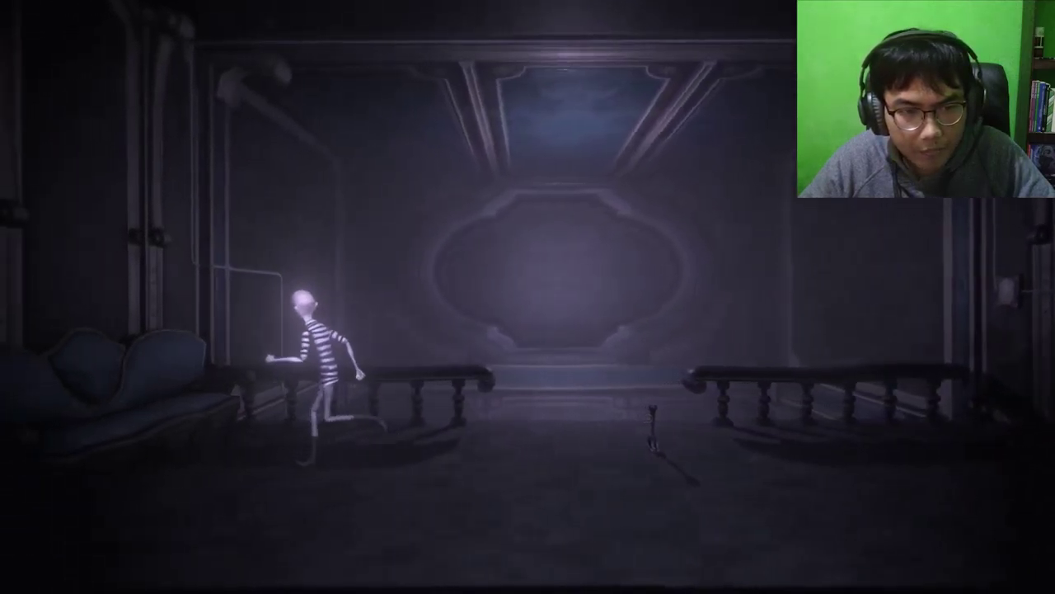
{"action": "key", "text": "d"}
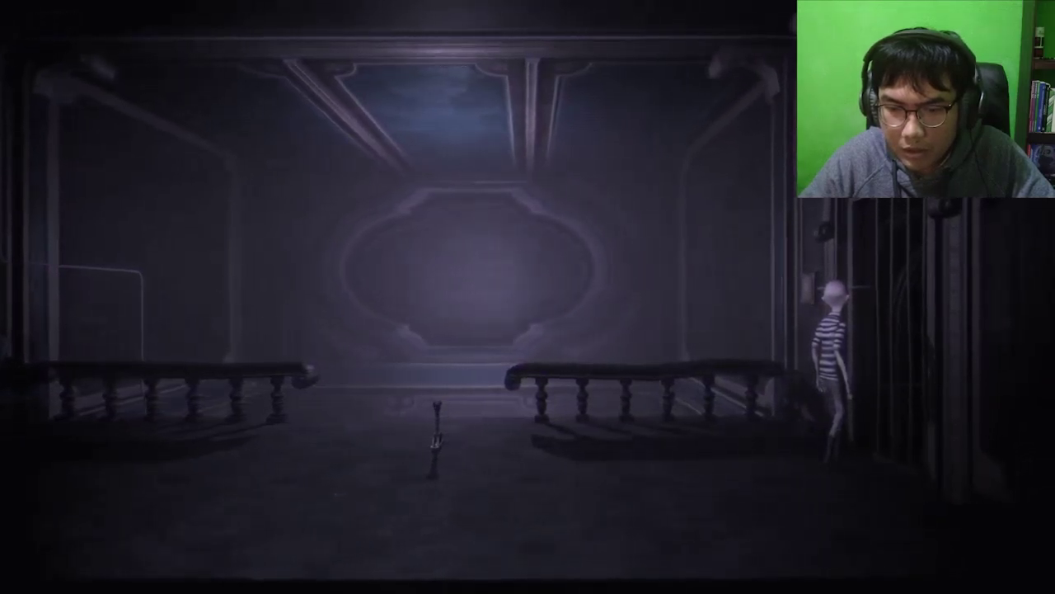
{"action": "key", "text": "w"}
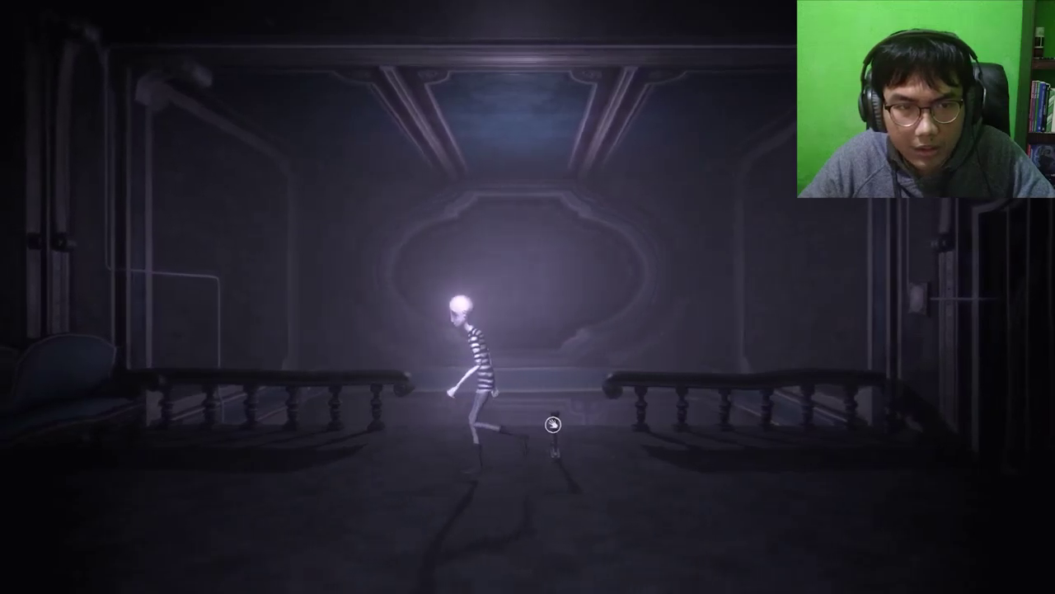
{"action": "key", "text": "a"}
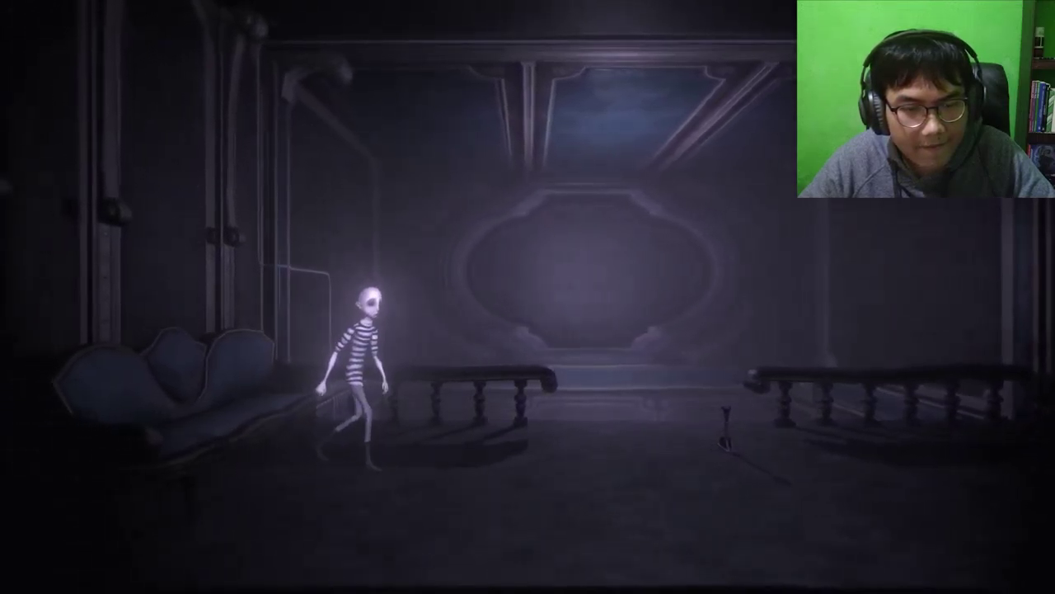
{"action": "key", "text": "d"}
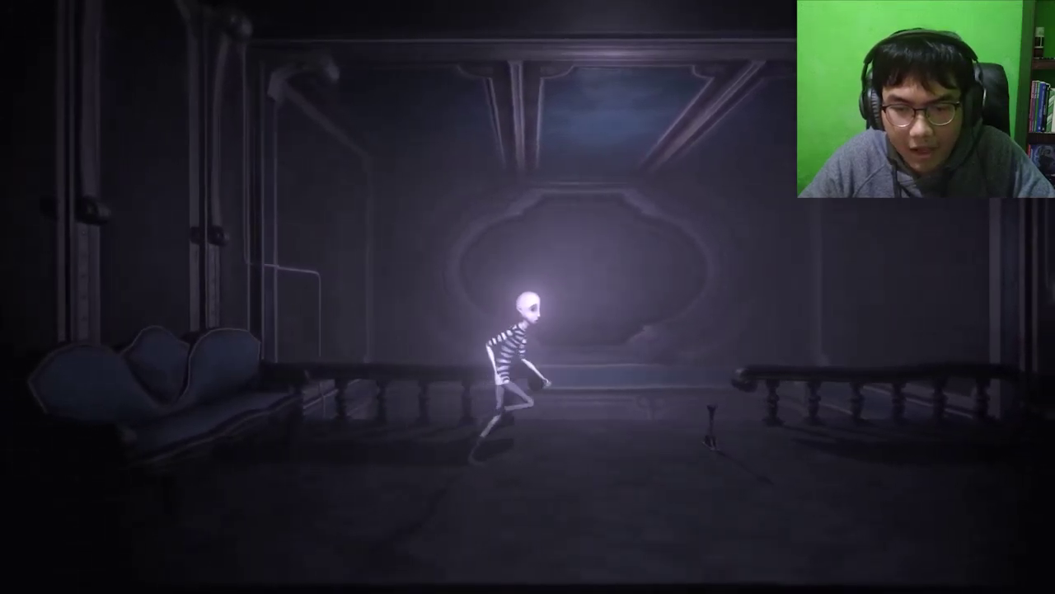
{"action": "key", "text": "w"}
Walk between the wall generator and the seats, then climb onto the harp machine
{"action": "key", "text": "d"}
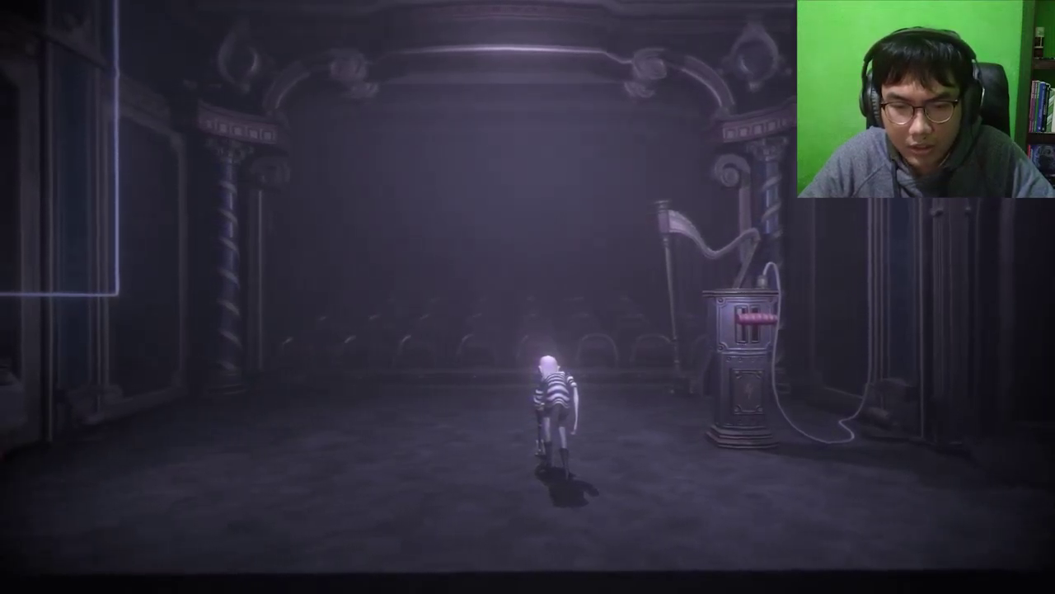
{"action": "key", "text": "a"}
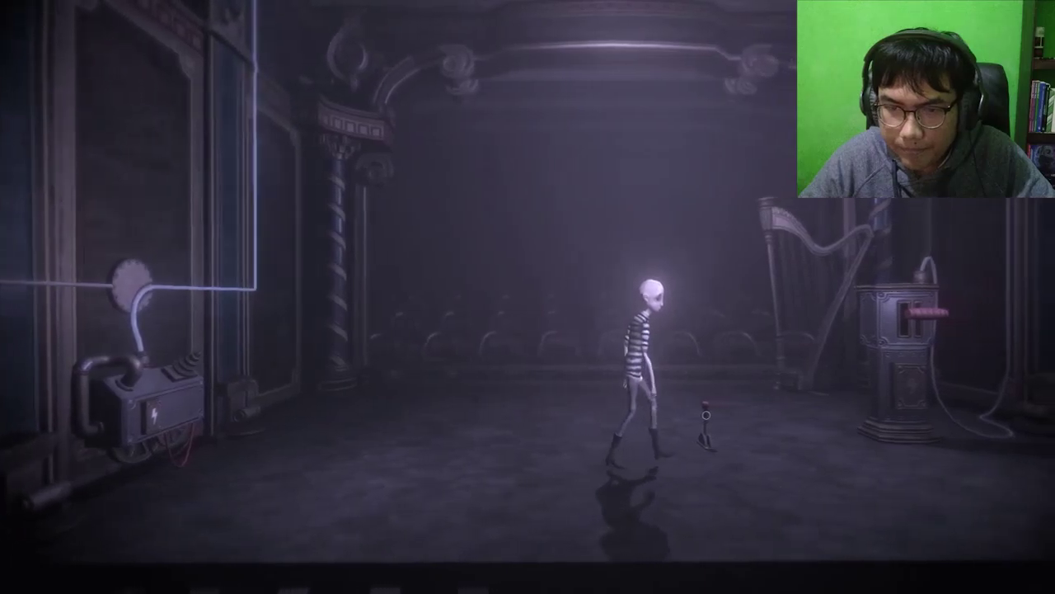
{"action": "key", "text": "w"}
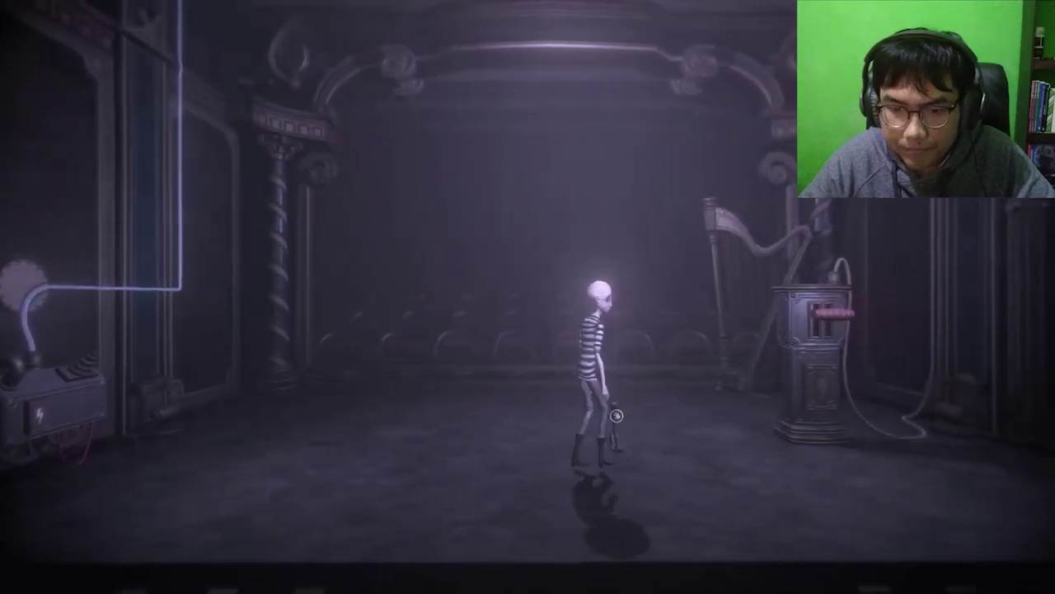
{"action": "key", "text": "d"}
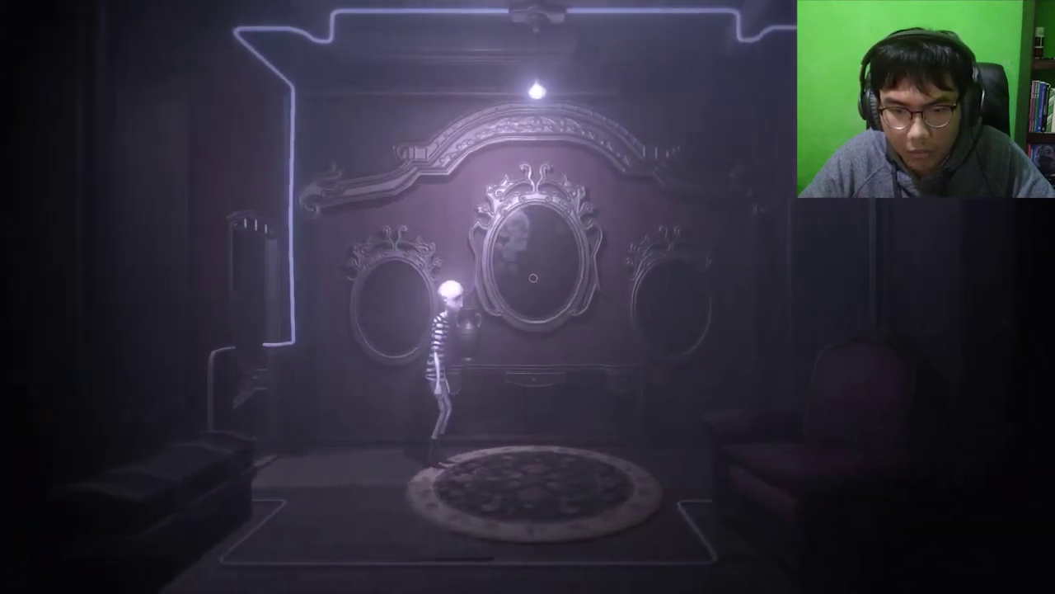
Visit the centre and right mirrors, then walk out into the dark room
{"action": "key", "text": "d"}
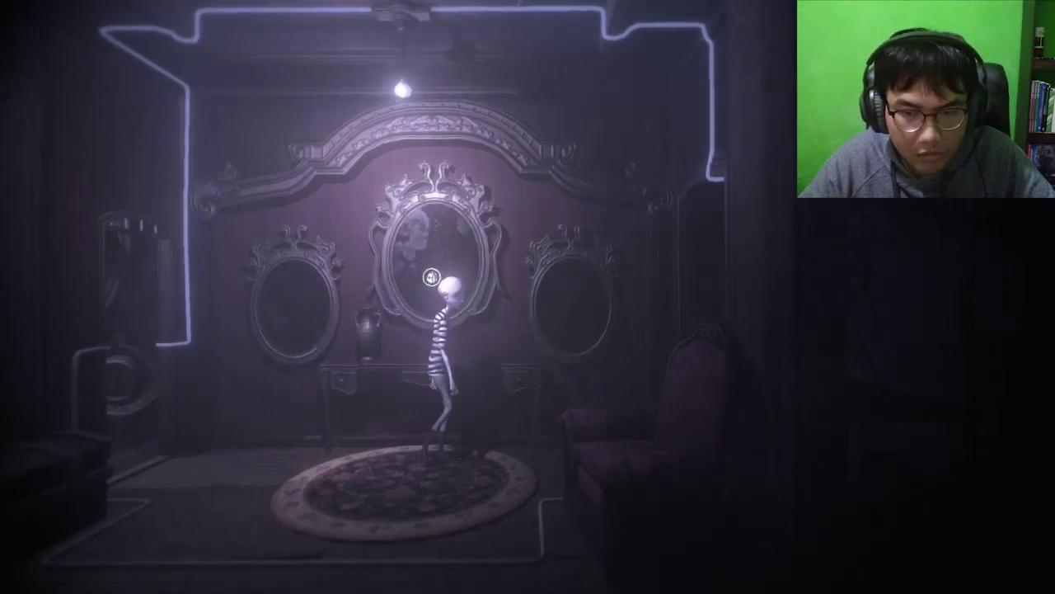
{"action": "key", "text": "d"}
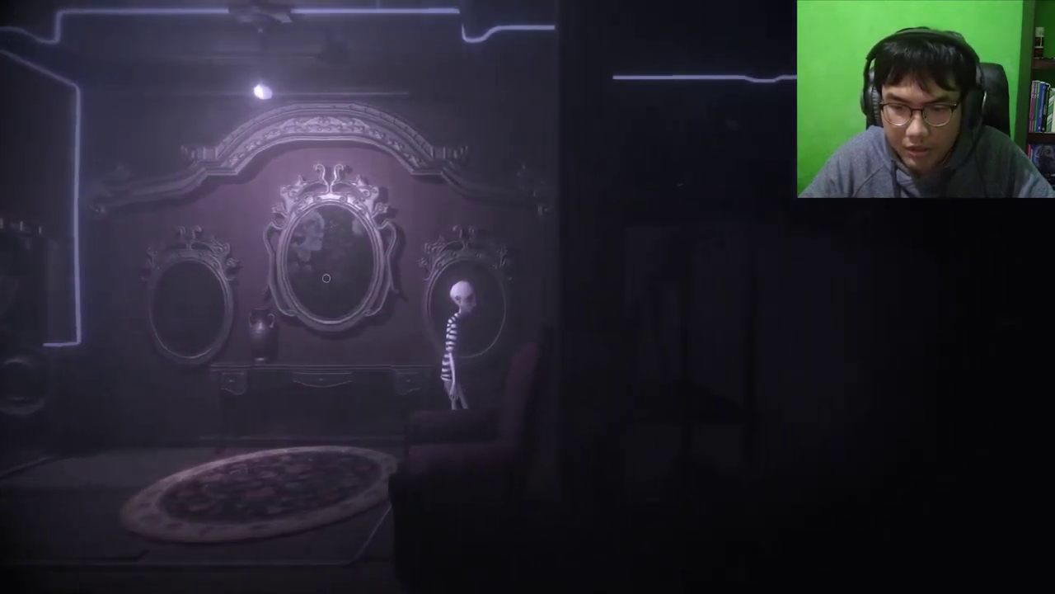
{"action": "key", "text": "d"}
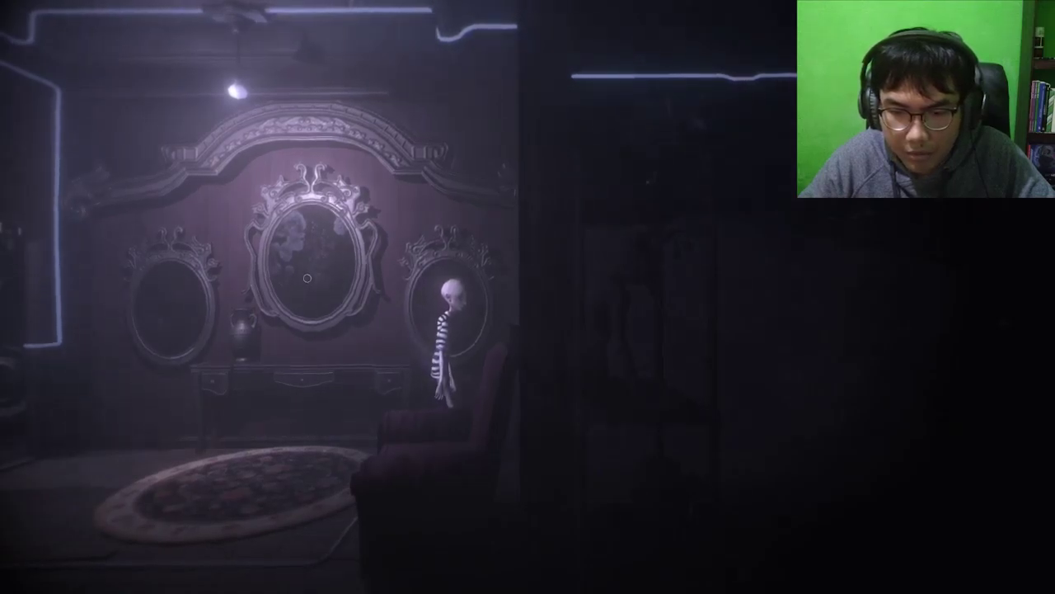
{"action": "key", "text": "d"}
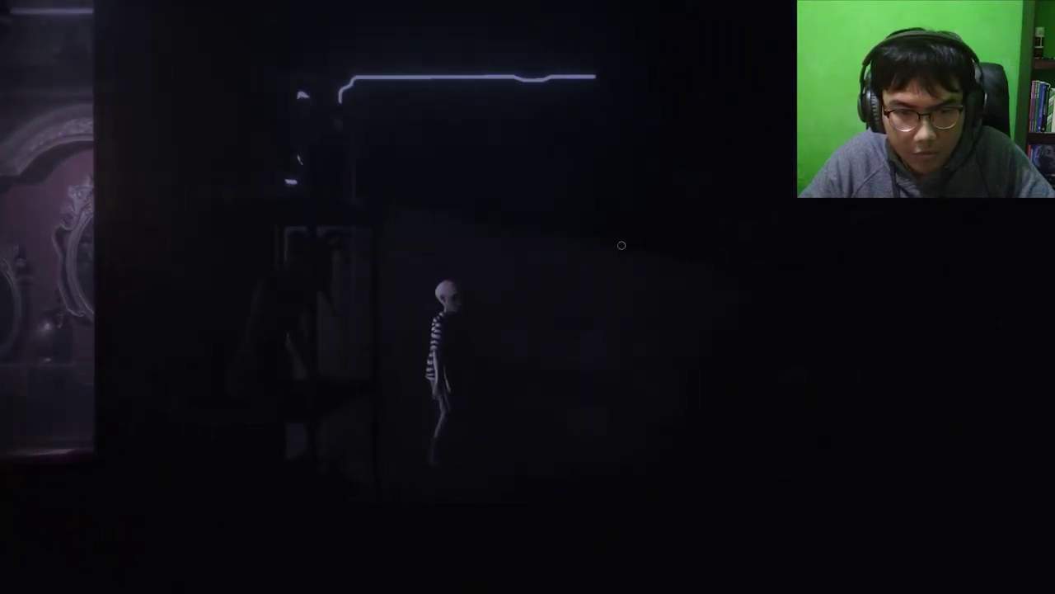
{"action": "key", "text": "d"}
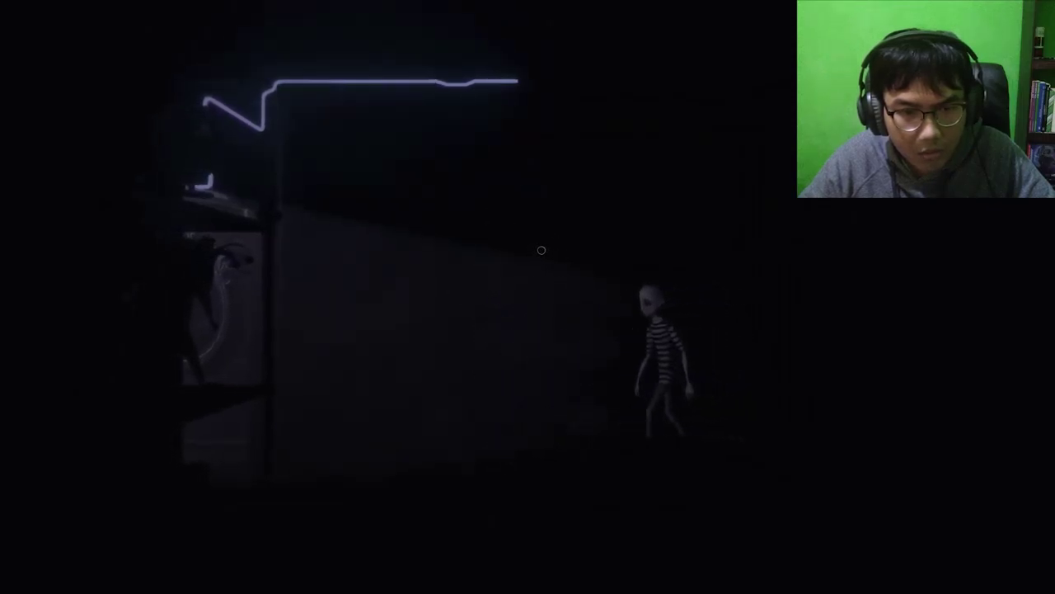
Return to the lit mirror room and use the mirror to reach the machinery area
{"action": "key", "text": "a"}
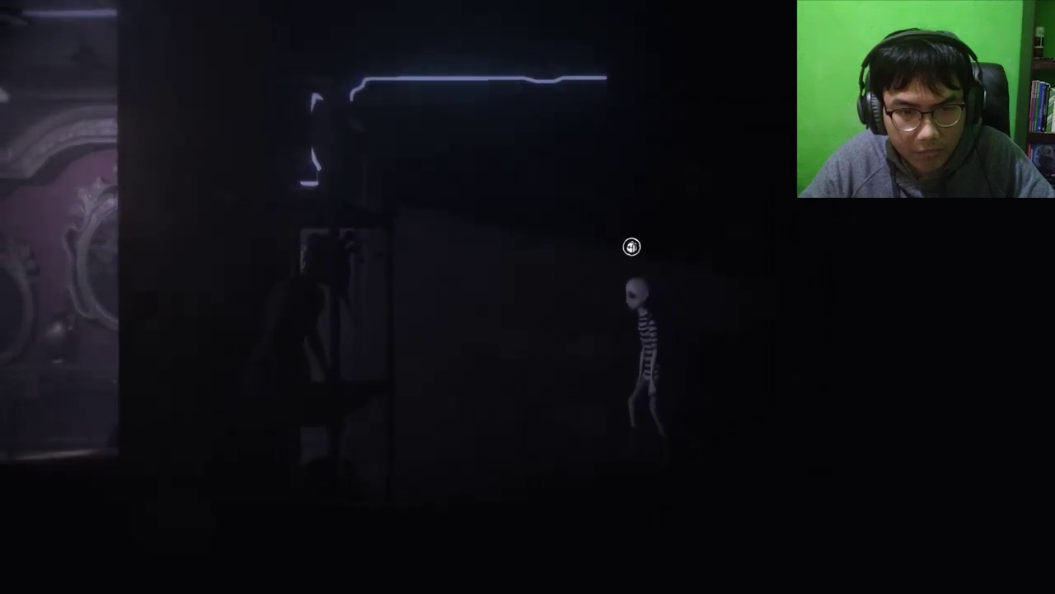
{"action": "key", "text": "a"}
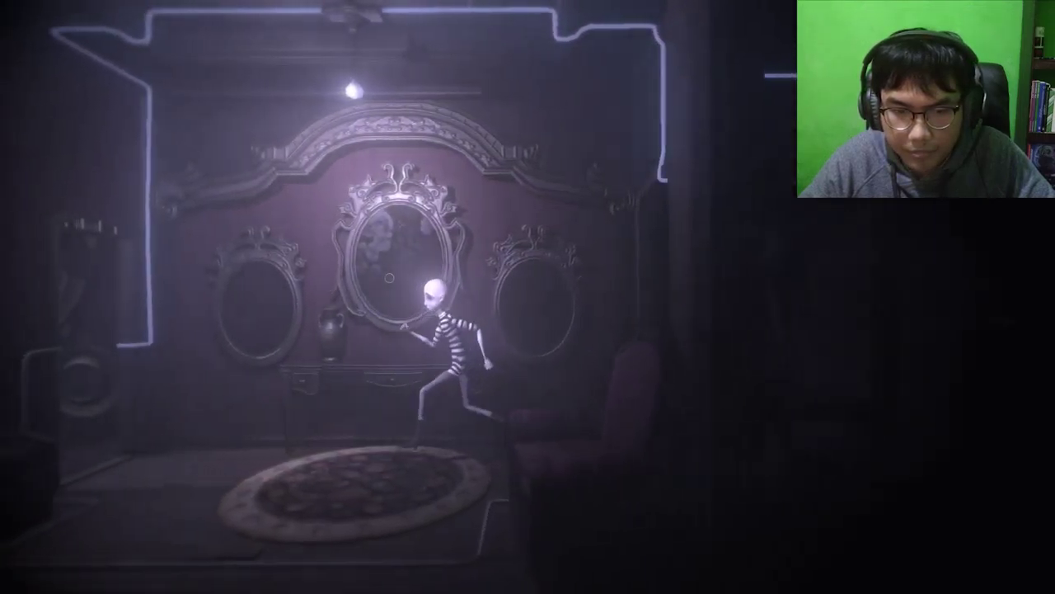
{"action": "key", "text": "a"}
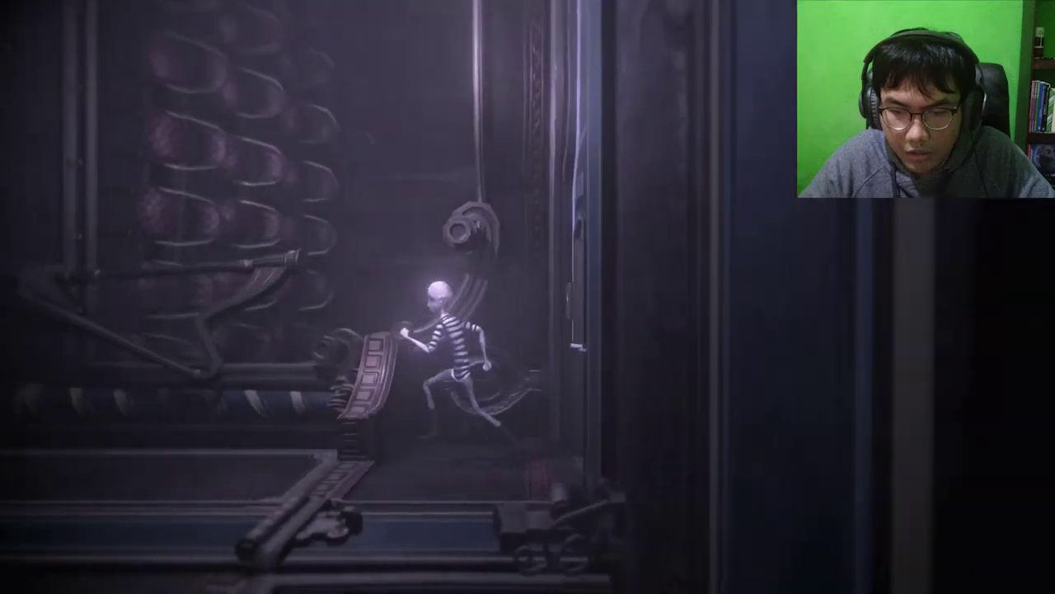
{"action": "key", "text": "d"}
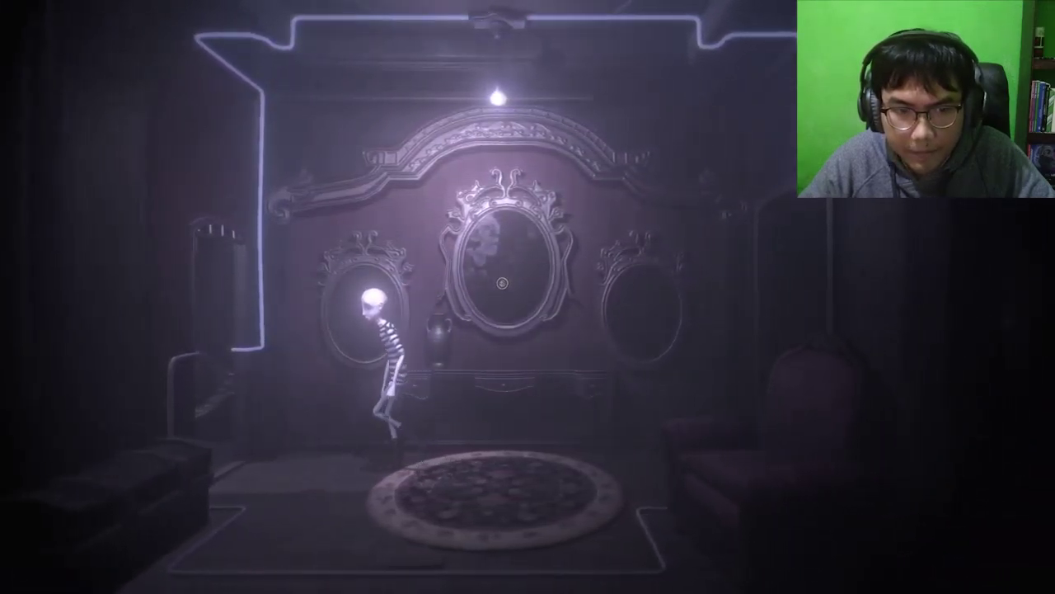
{"action": "key", "text": "a"}
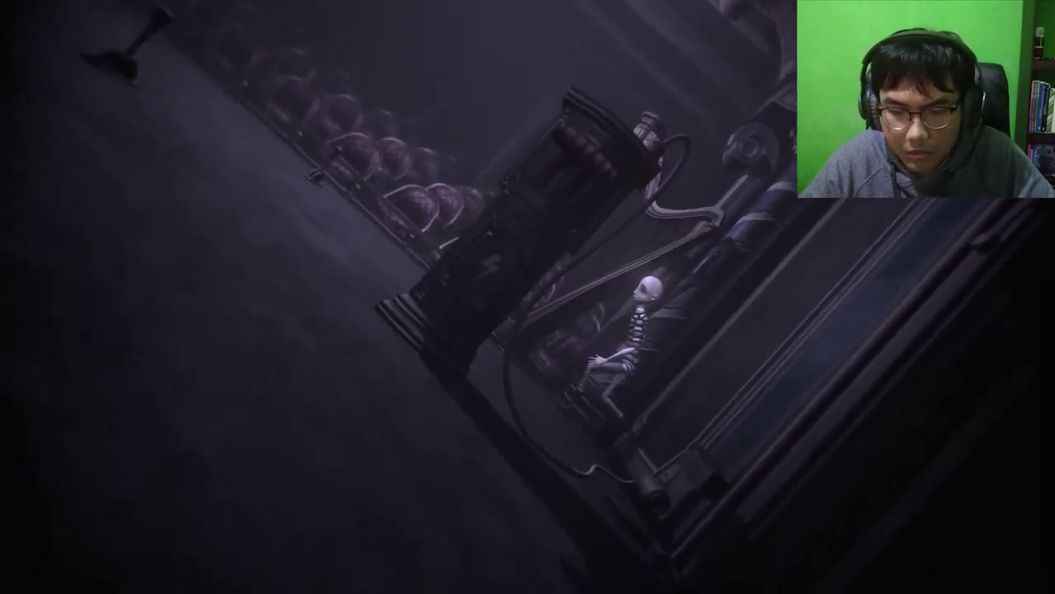
Cross the stage onto the ledge by the glowing cable and enter the arched-door room
{"action": "key", "text": "a"}
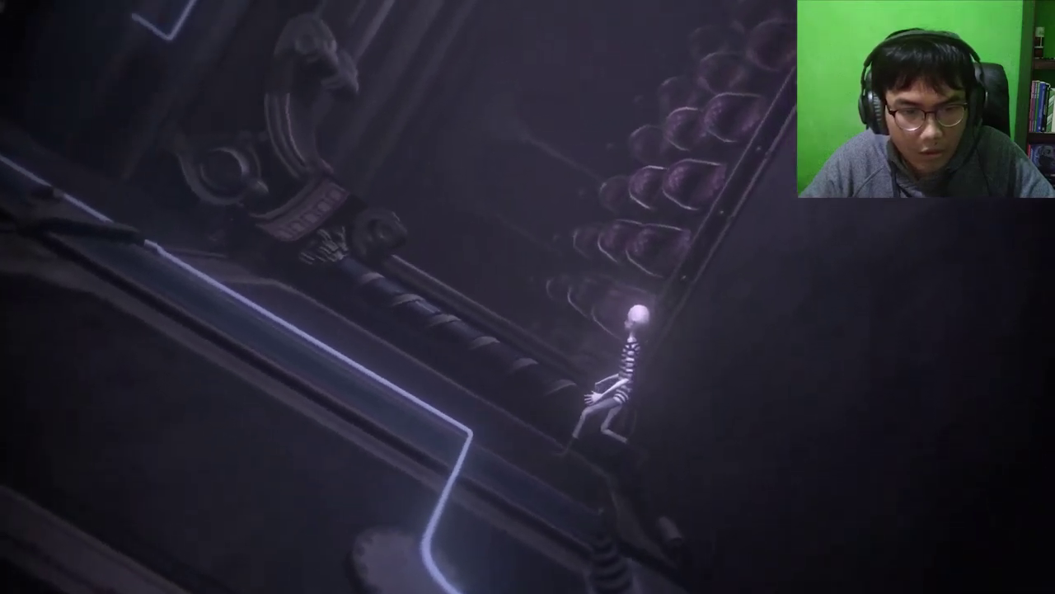
{"action": "key", "text": "d"}
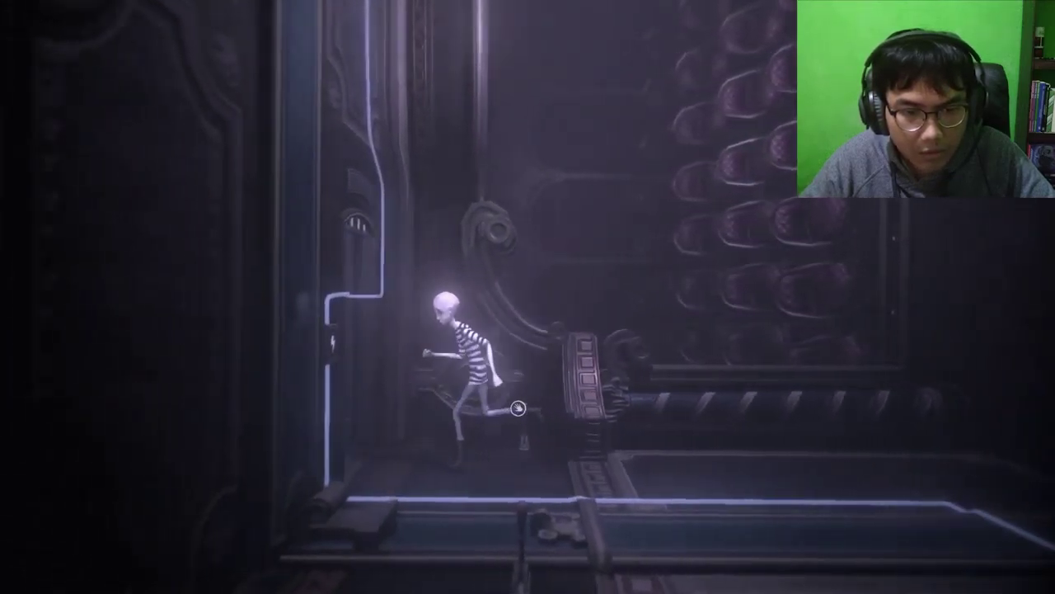
{"action": "key", "text": "d"}
{"action": "key", "text": "d"}
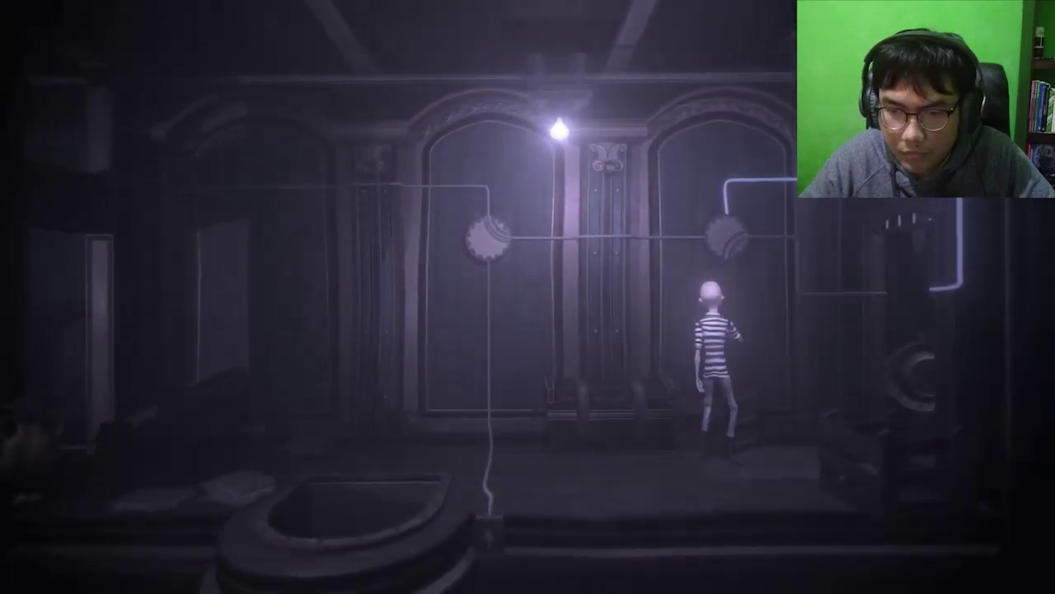
Send current to the floor with the left gear, then switch it back to the wall cable
{"action": "key", "text": "a"}
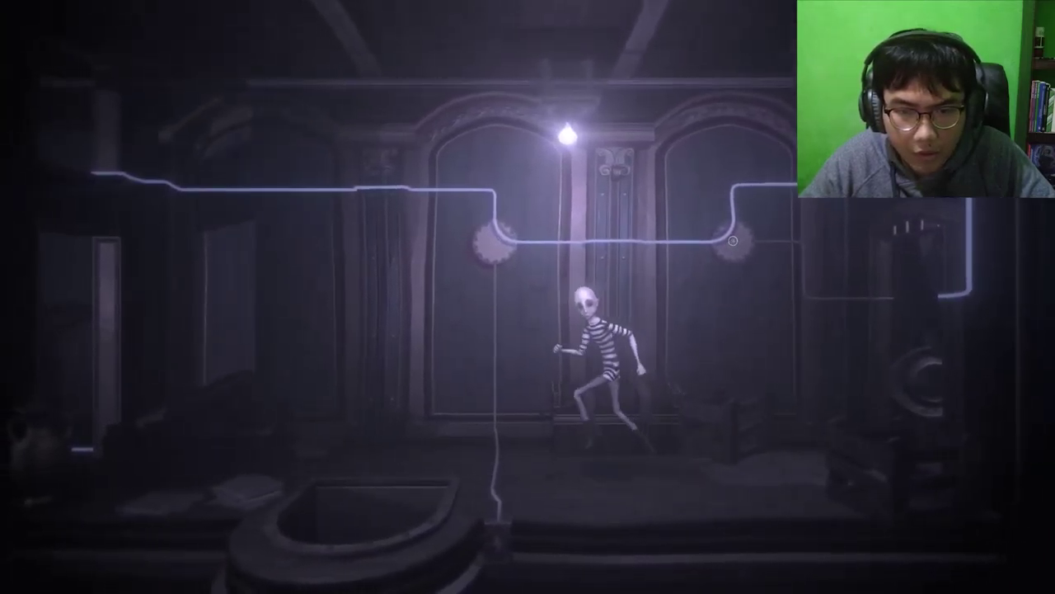
{"action": "left_click", "coordinate": [577, 240]}
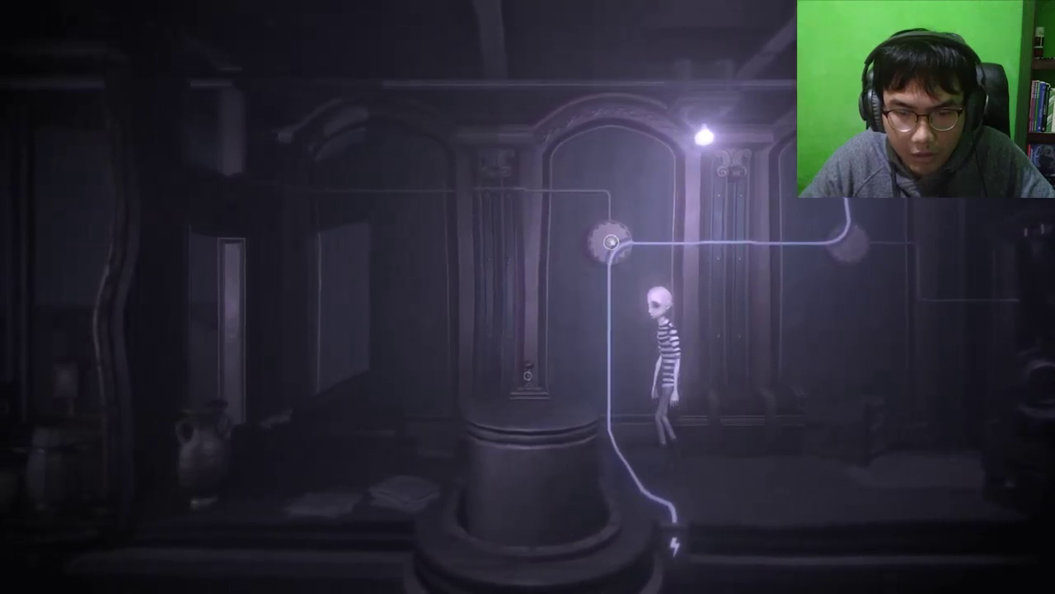
{"action": "key", "text": "a"}
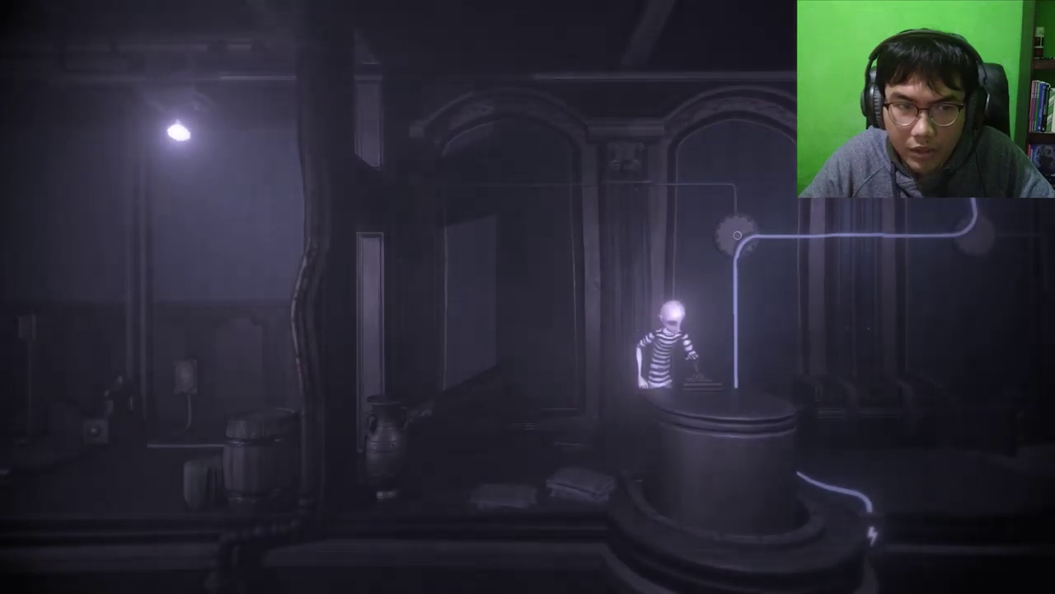
{"action": "key", "text": "d"}
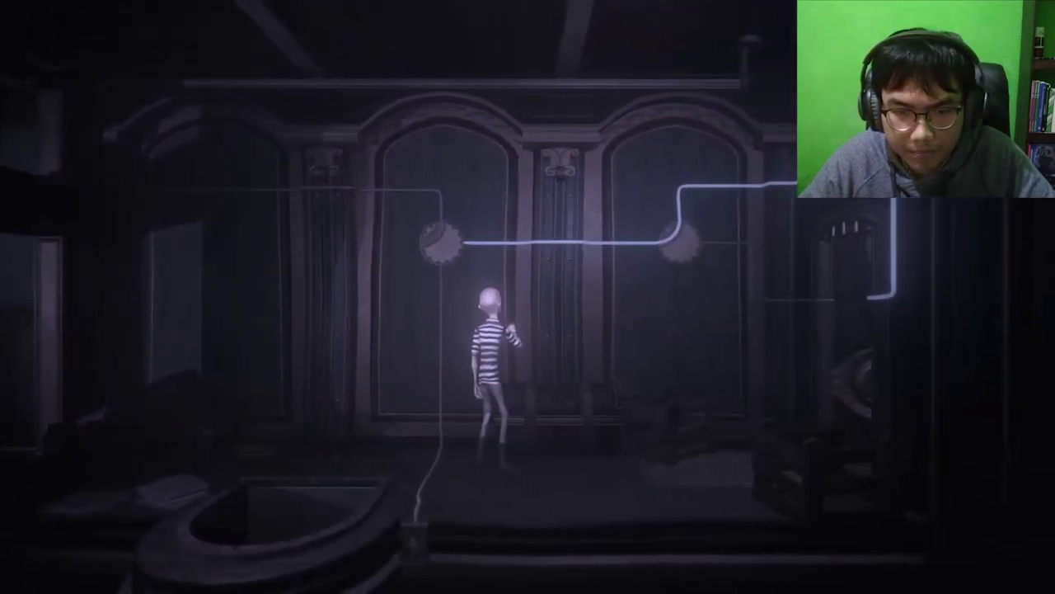
{"action": "left_click", "coordinate": [408, 242]}
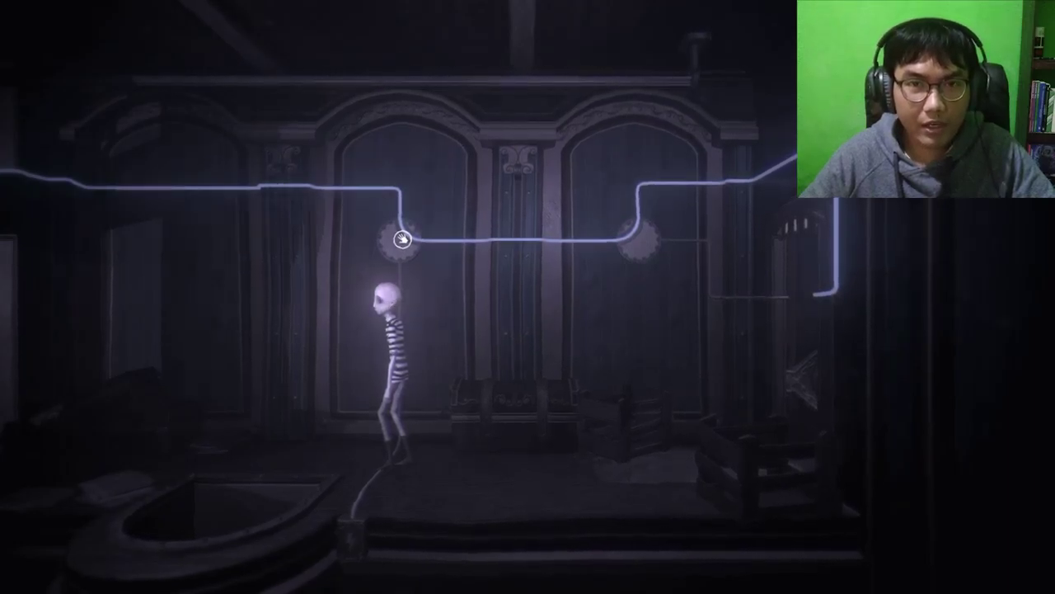
Pass the switch box, ride the elevator up, and turn the right gear to reroute the wire
{"action": "key", "text": "a"}
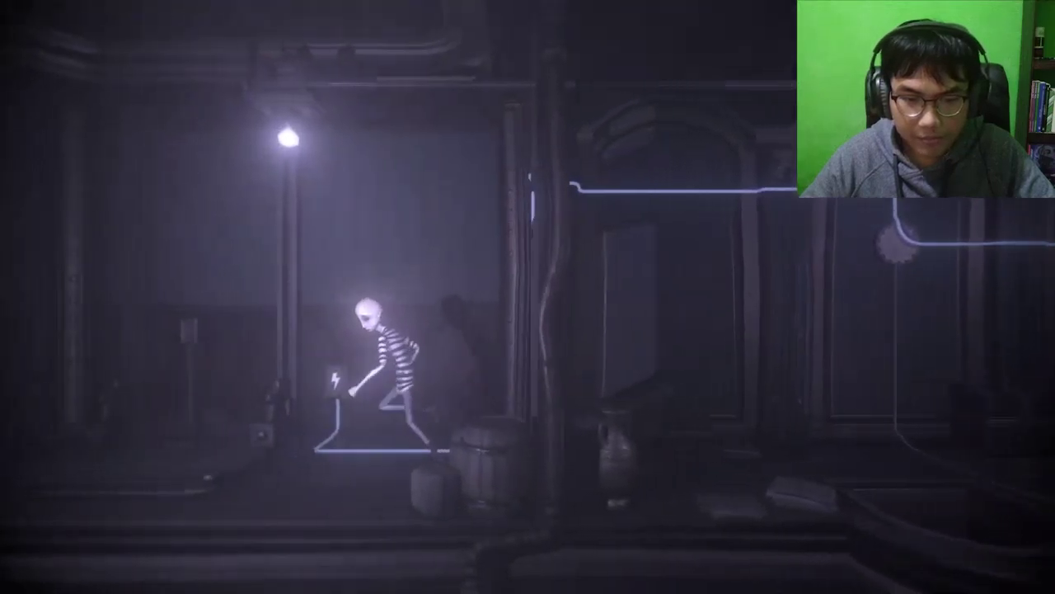
{"action": "key", "text": "a"}
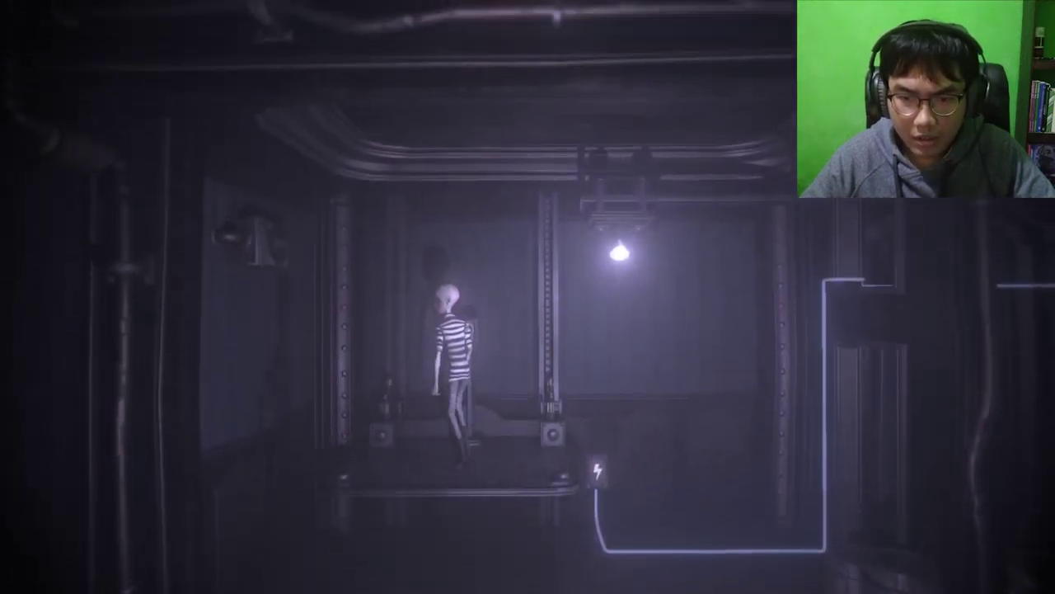
{"action": "key", "text": "d"}
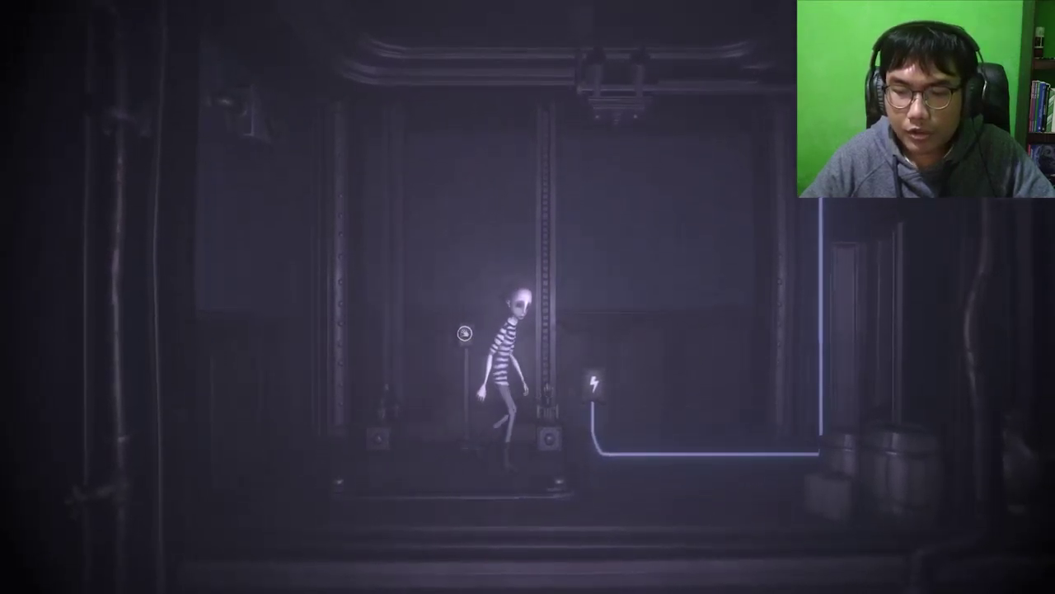
{"action": "key", "text": "d"}
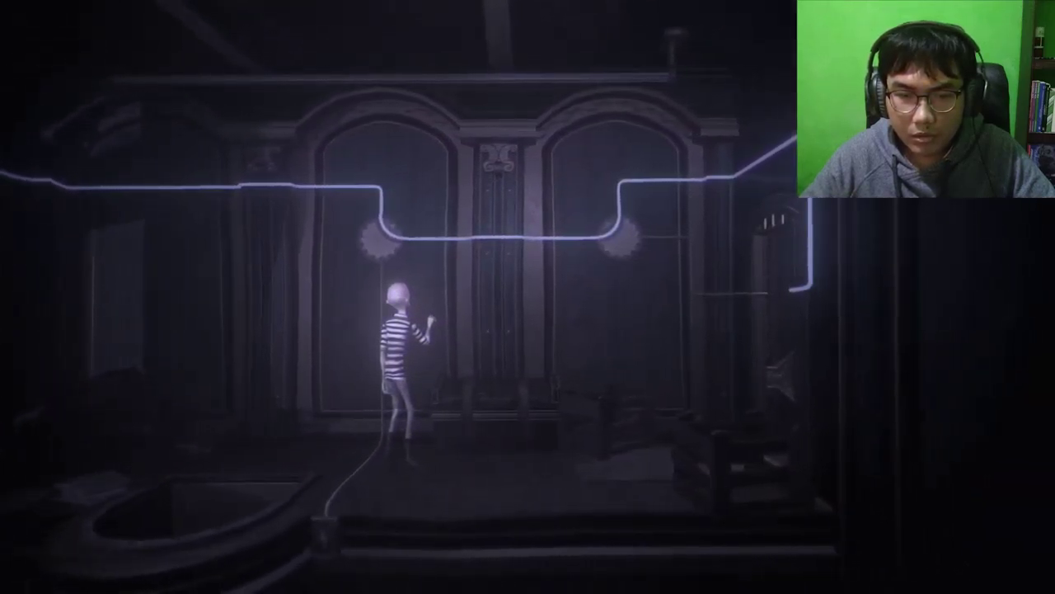
{"action": "key", "text": "d"}
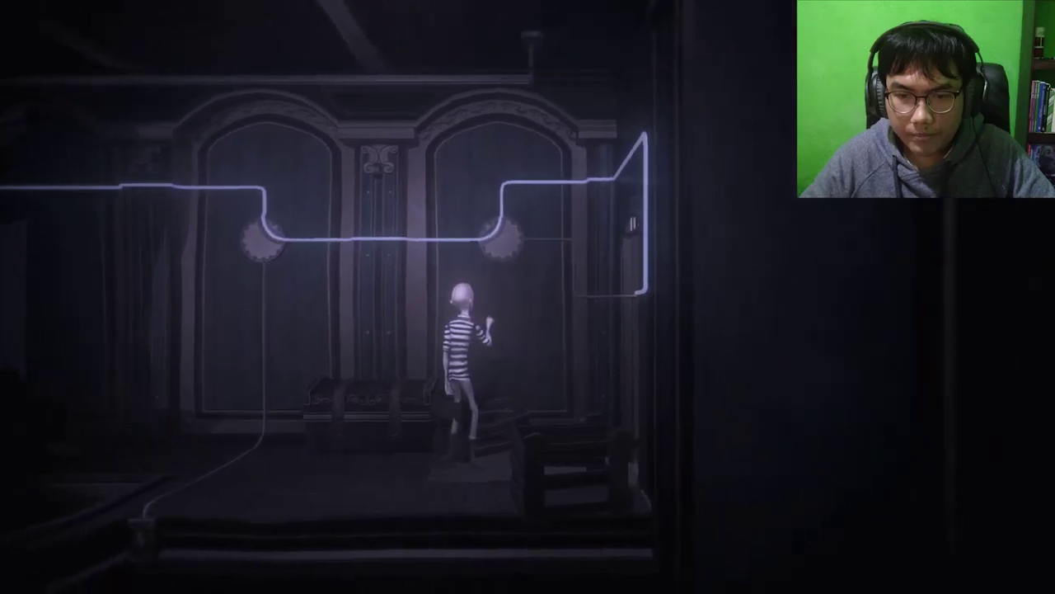
{"action": "key", "text": "e"}
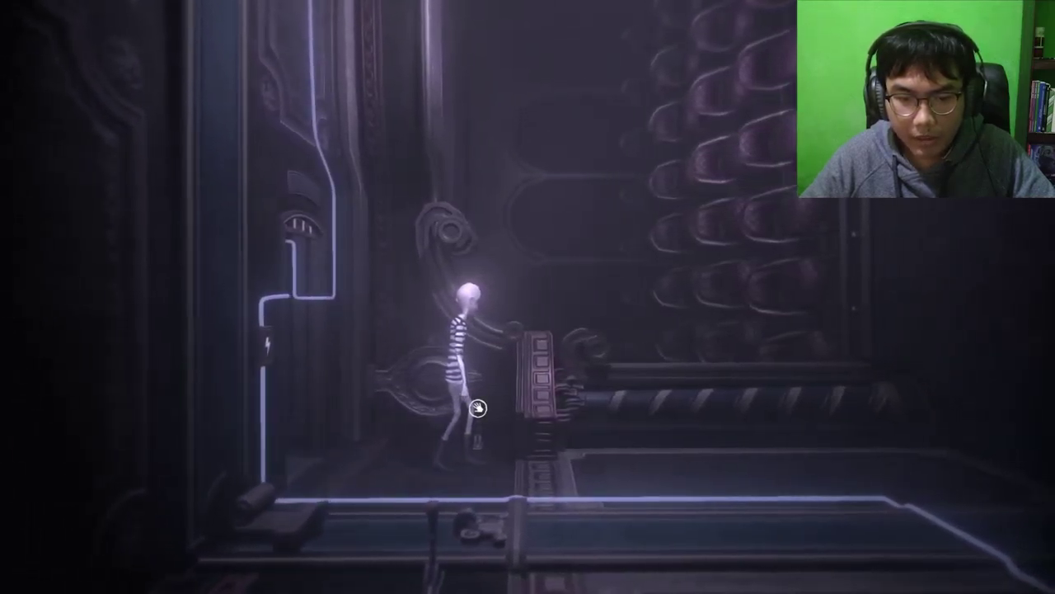
{"action": "key", "text": "w"}
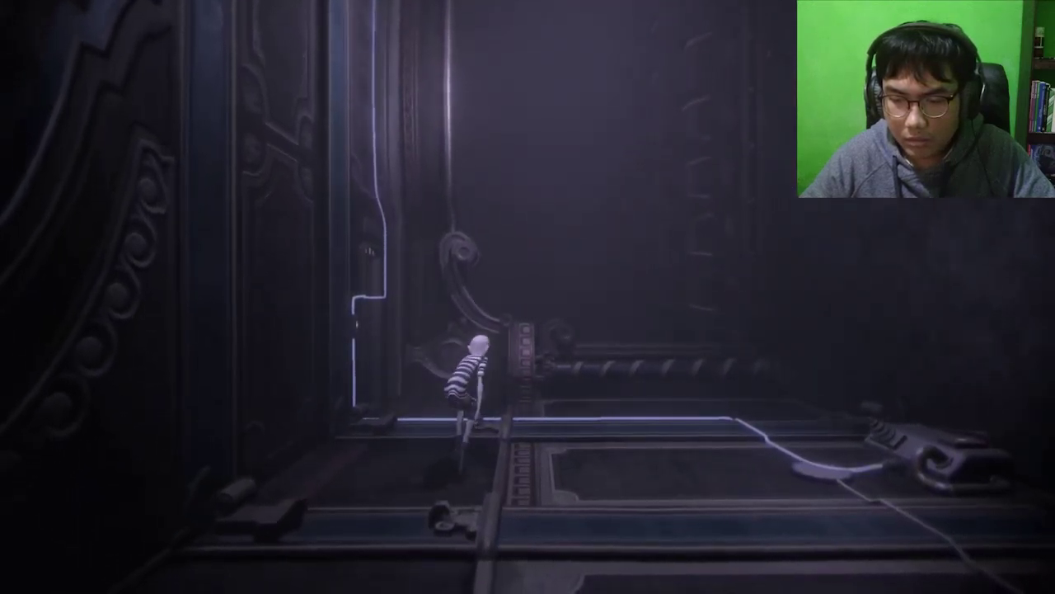
Walk along the back wall, then run left down the corridor to the dark pipe room
{"action": "key", "text": "d"}
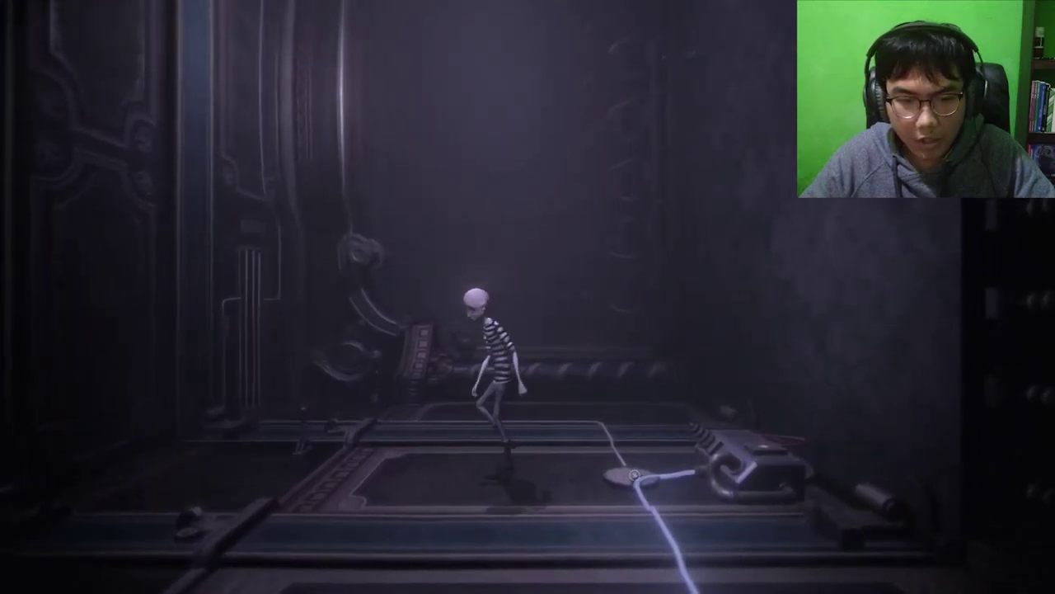
{"action": "key", "text": "a"}
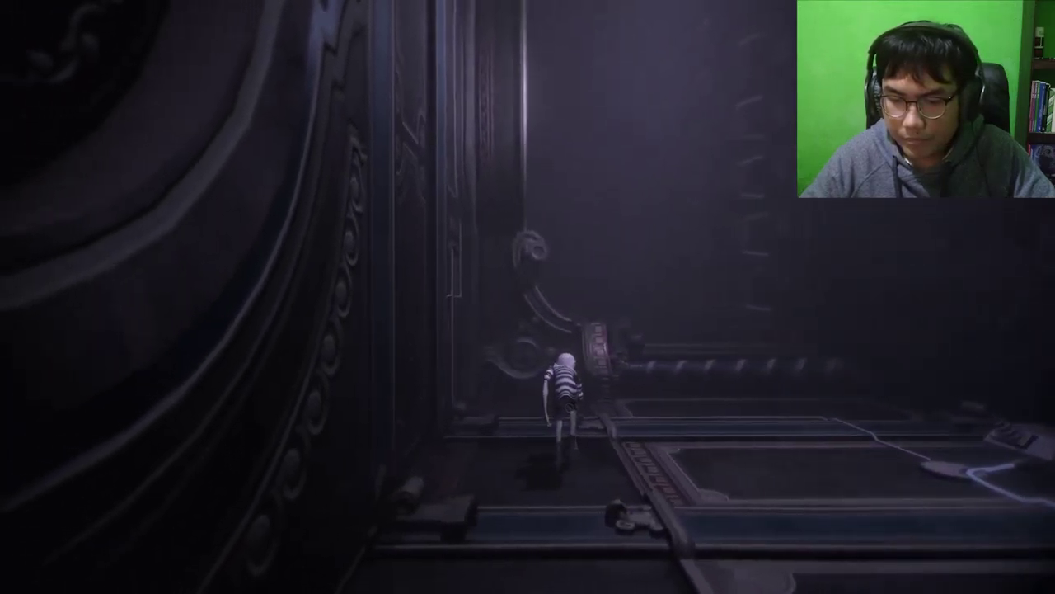
{"action": "key", "text": "d"}
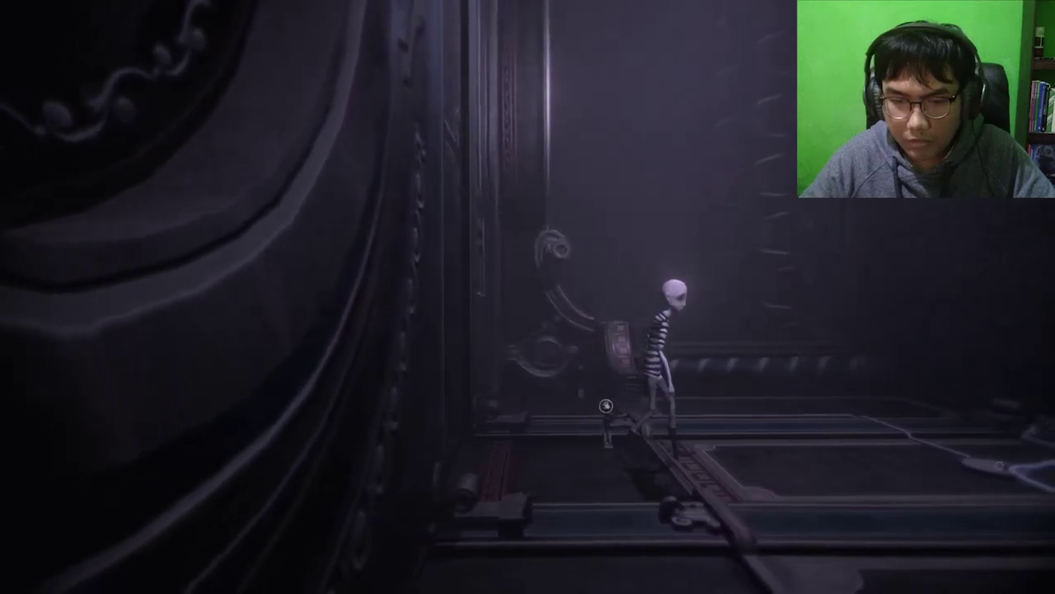
{"action": "key", "text": "a"}
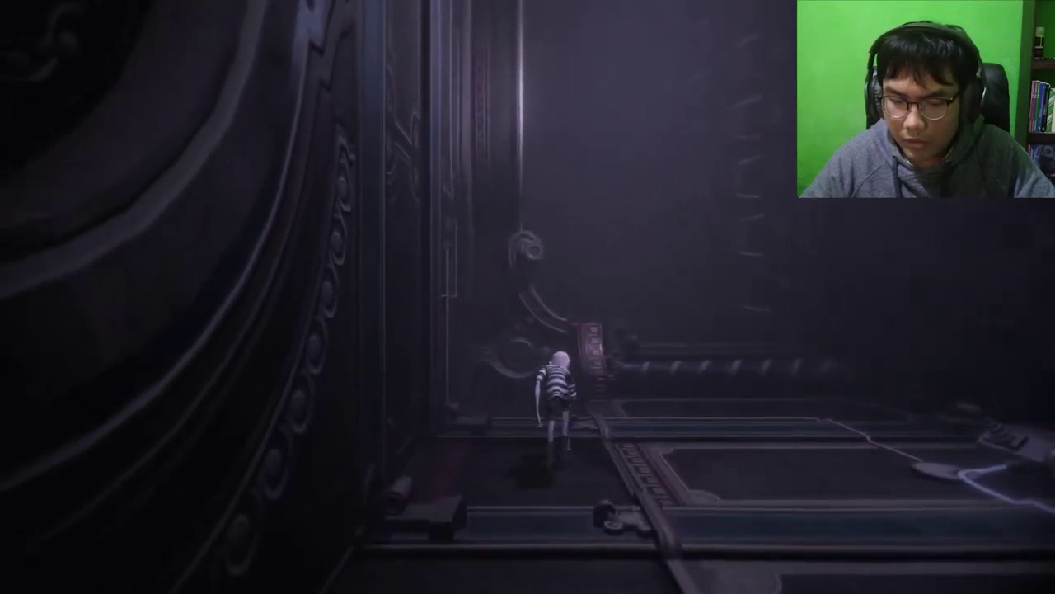
{"action": "key", "text": "d"}
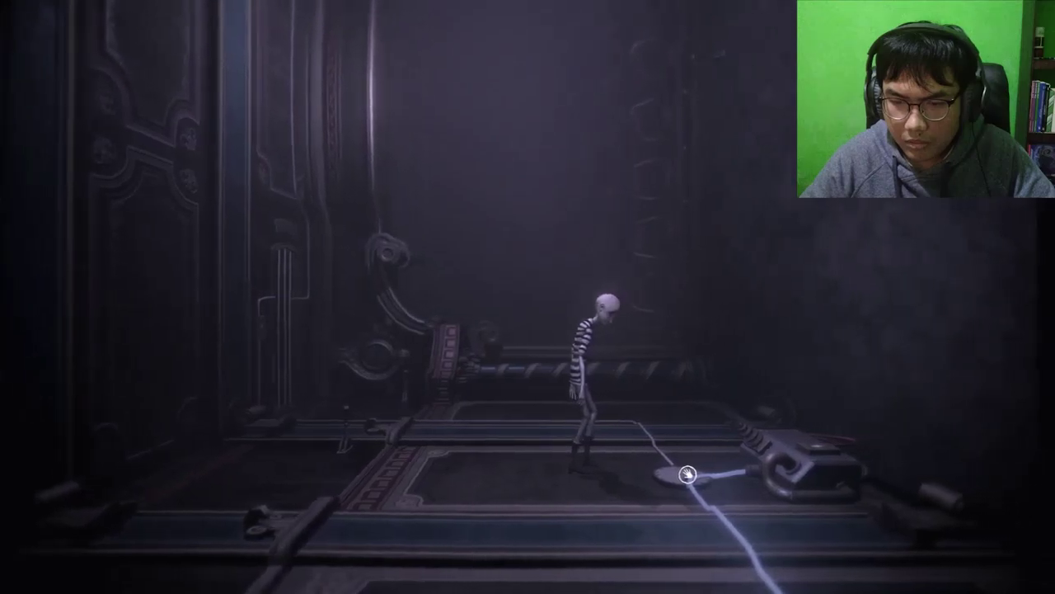
{"action": "key", "text": "w"}
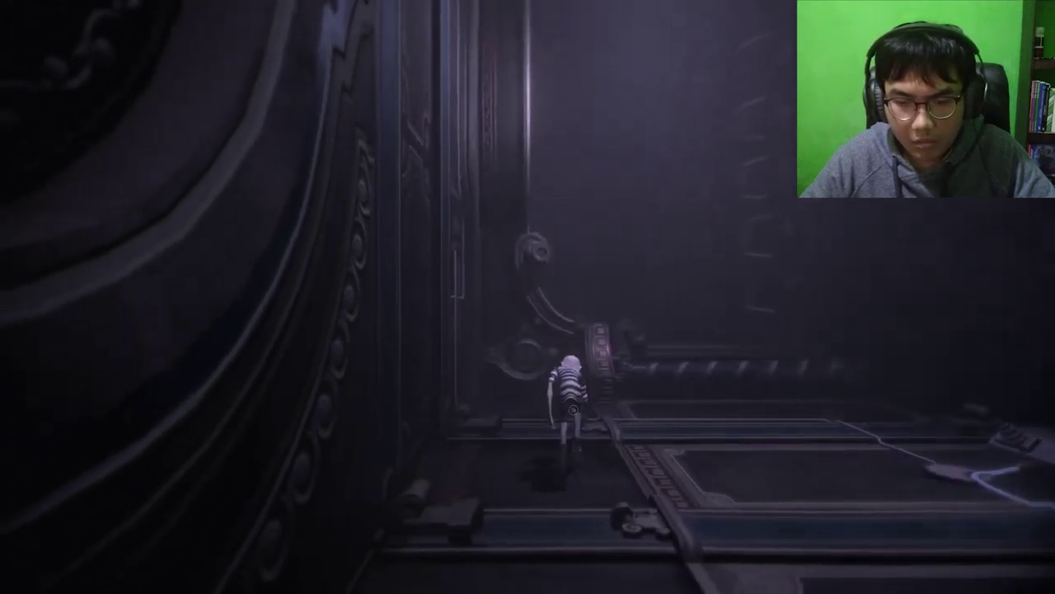
{"action": "key", "text": "d"}
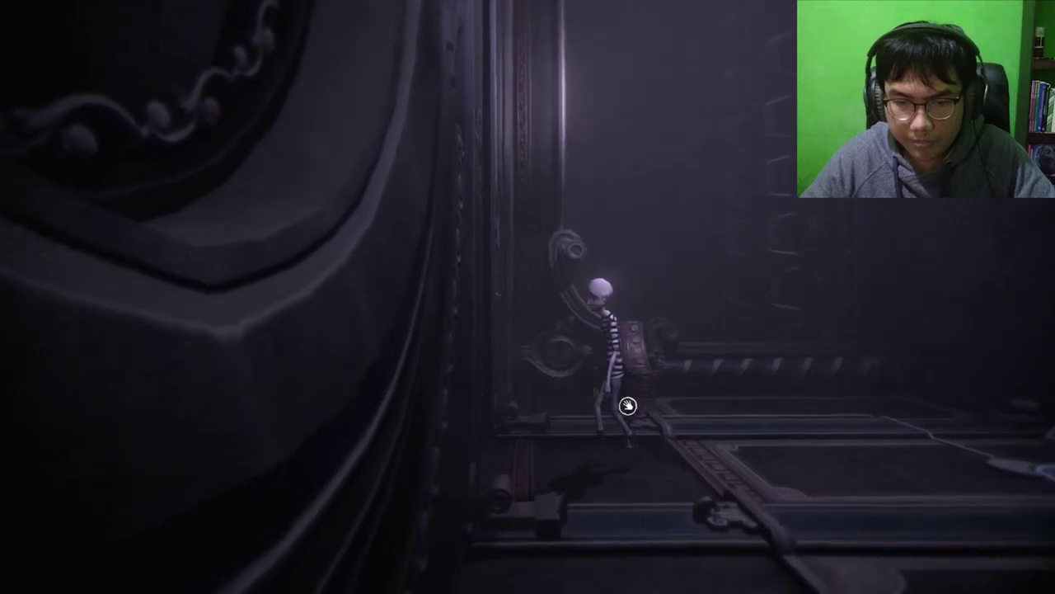
{"action": "key", "text": "a"}
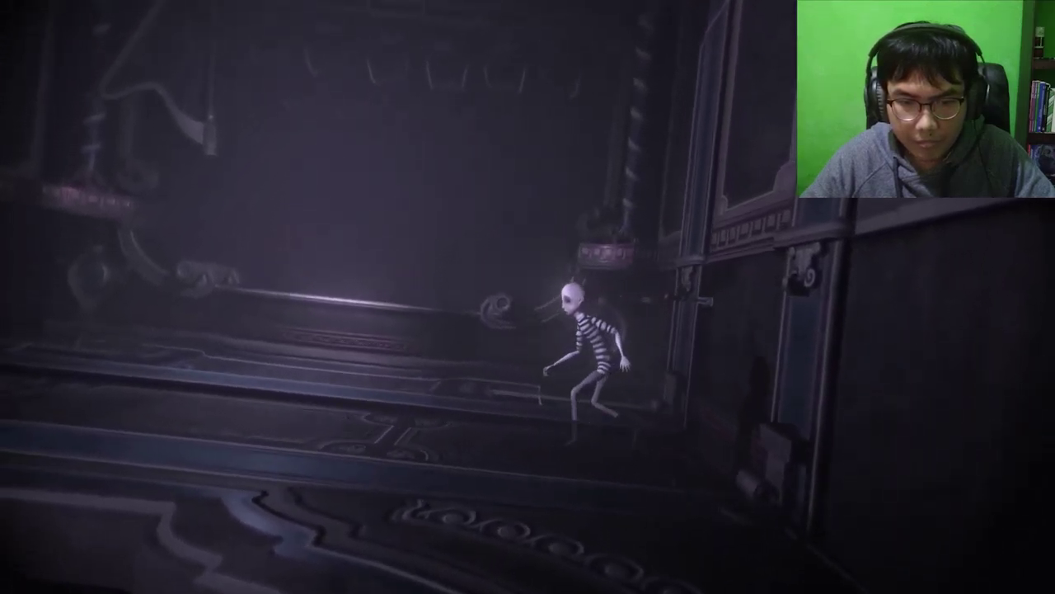
{"action": "key", "text": "a"}
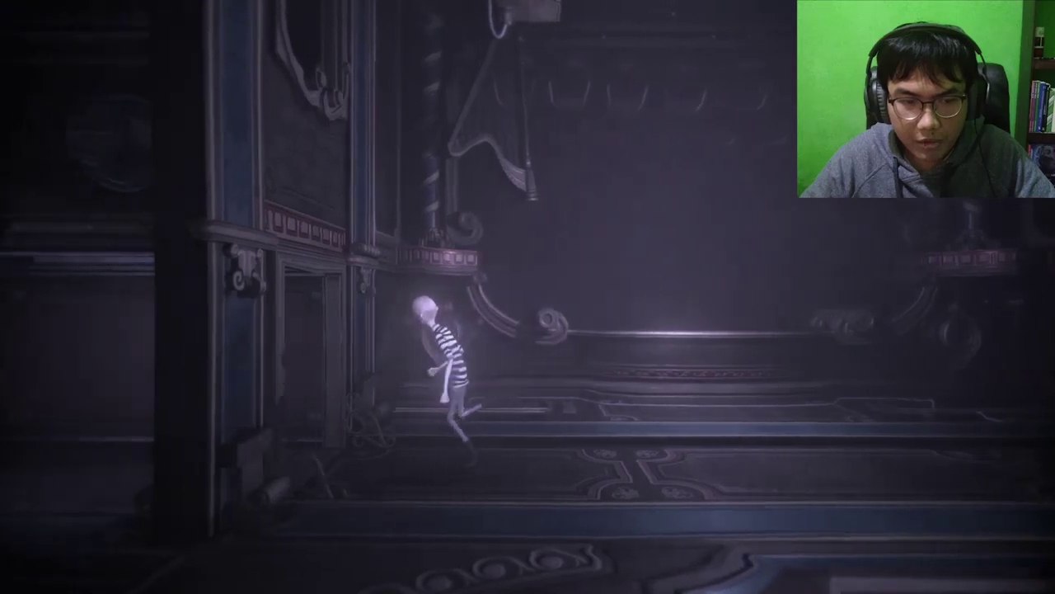
{"action": "key", "text": "a"}
Slip behind the dark wall, grab the Snake by the door, and run right into the hall
{"action": "key", "text": "d"}
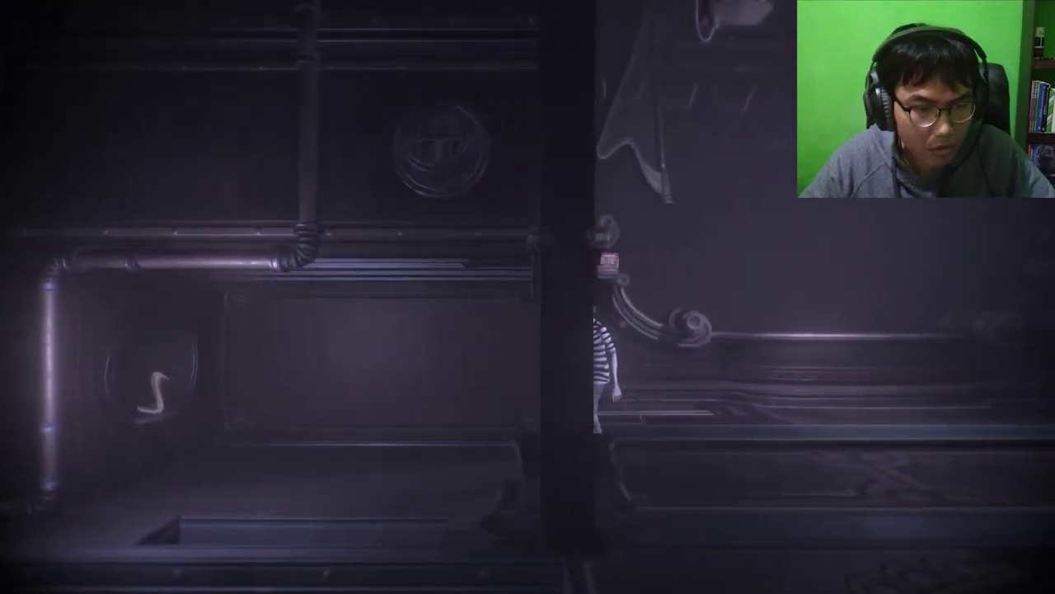
{"action": "key", "text": "a"}
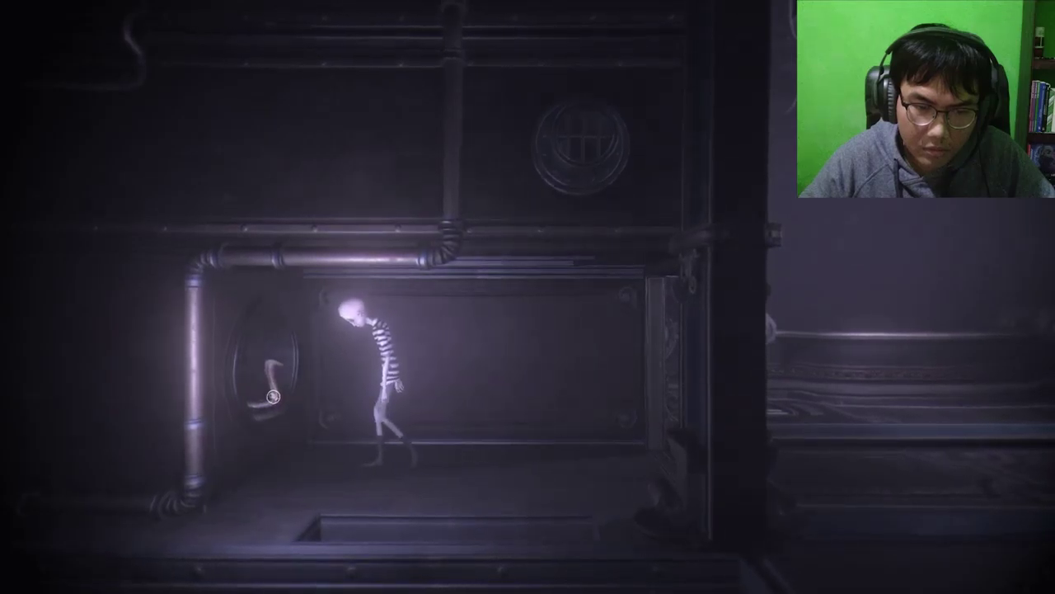
{"action": "key", "text": "e"}
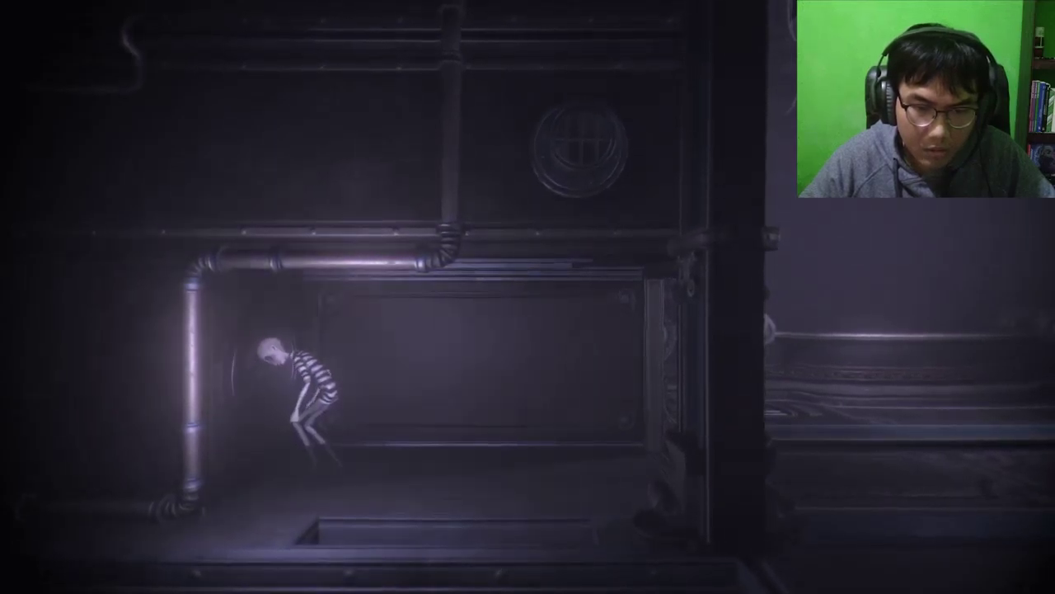
{"action": "key", "text": "d"}
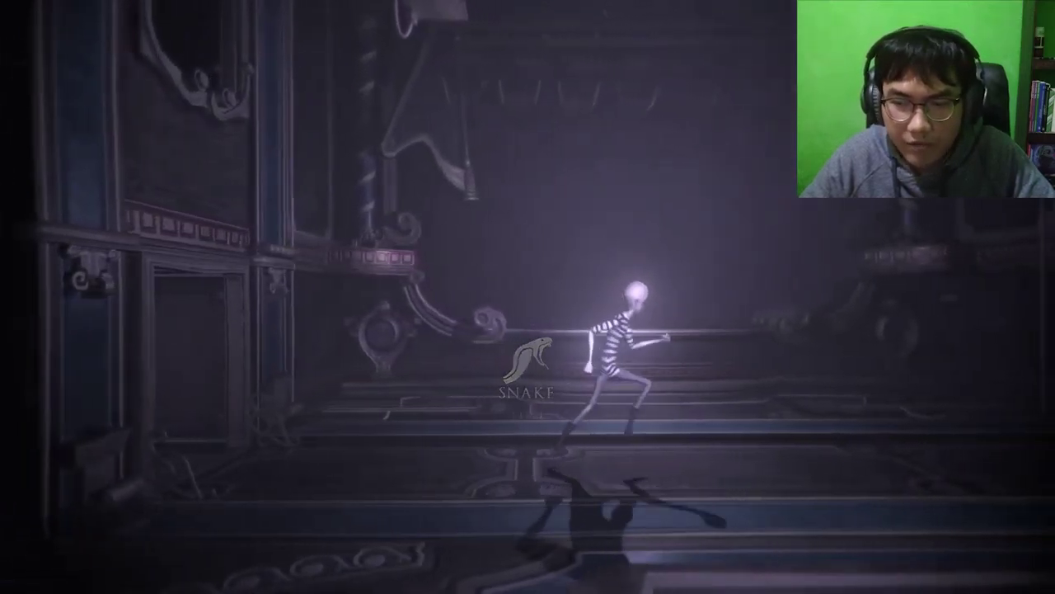
{"action": "key", "text": "d"}
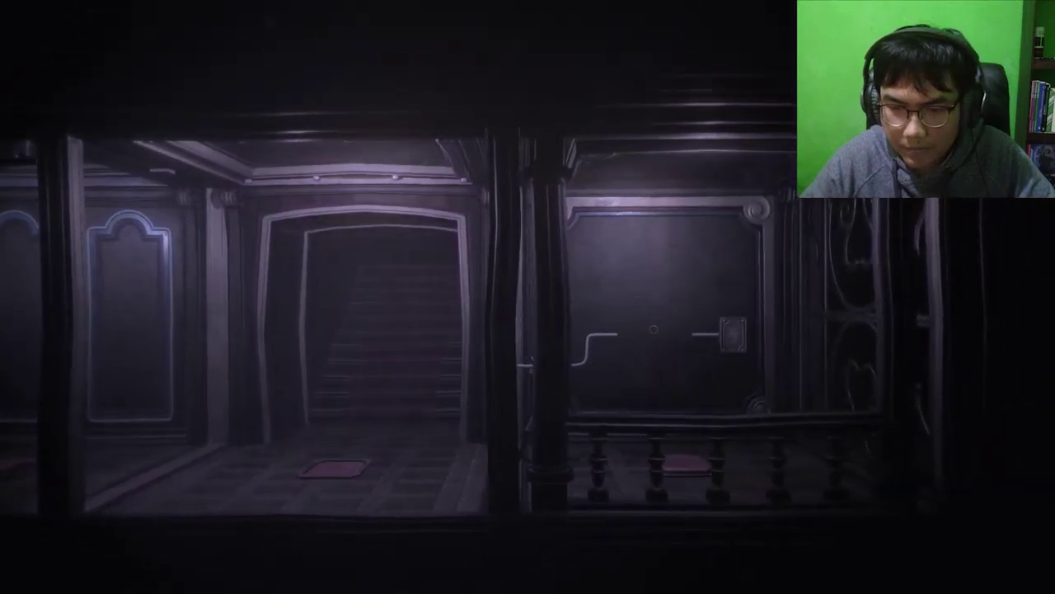
Check the light bulb in the inventory wheel, then walk to the three-mirror room
{"action": "right_click", "coordinate": [625, 328]}
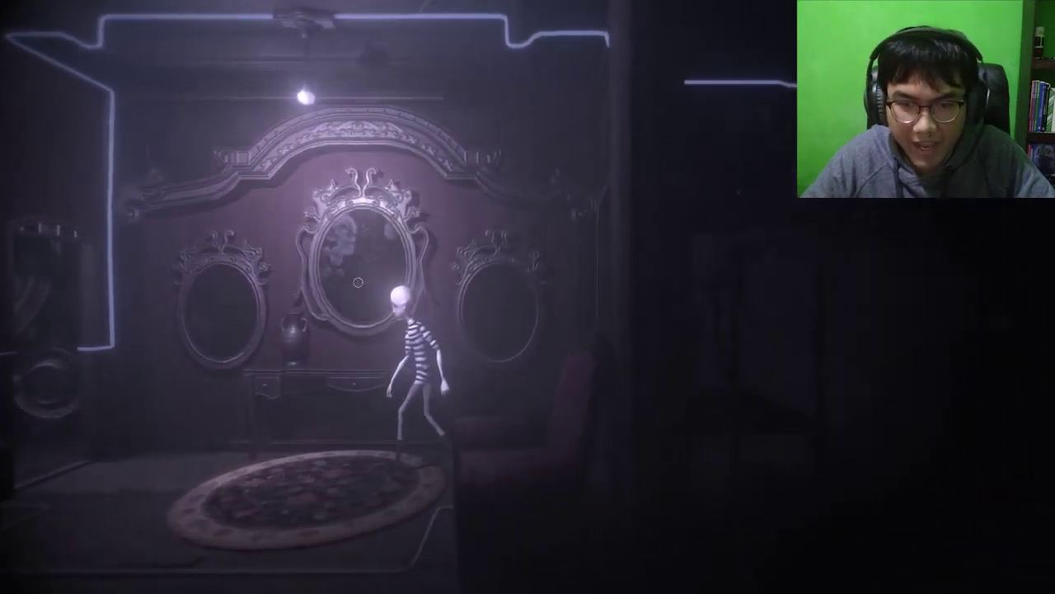
Try the light bulb on the mirror, then leave the mirror room heading right
{"action": "left_click", "coordinate": [358, 282]}
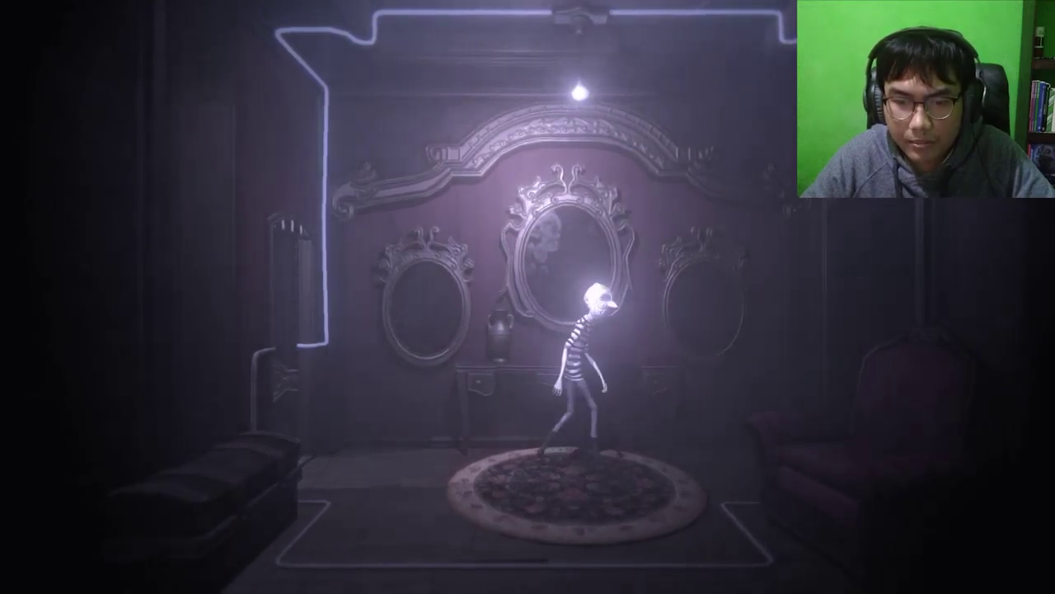
{"action": "key", "text": "a"}
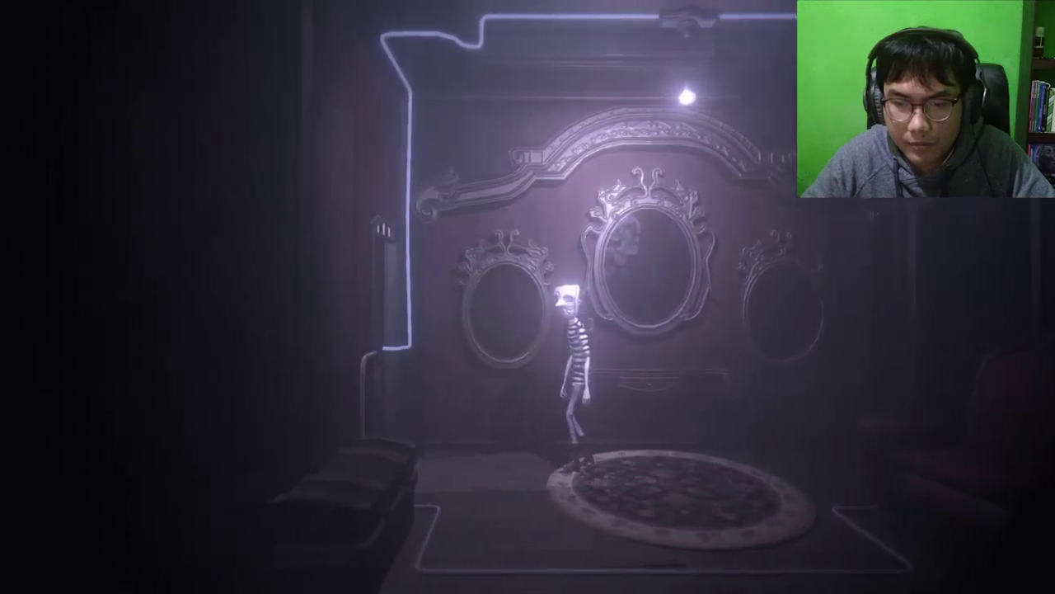
{"action": "key", "text": "d"}
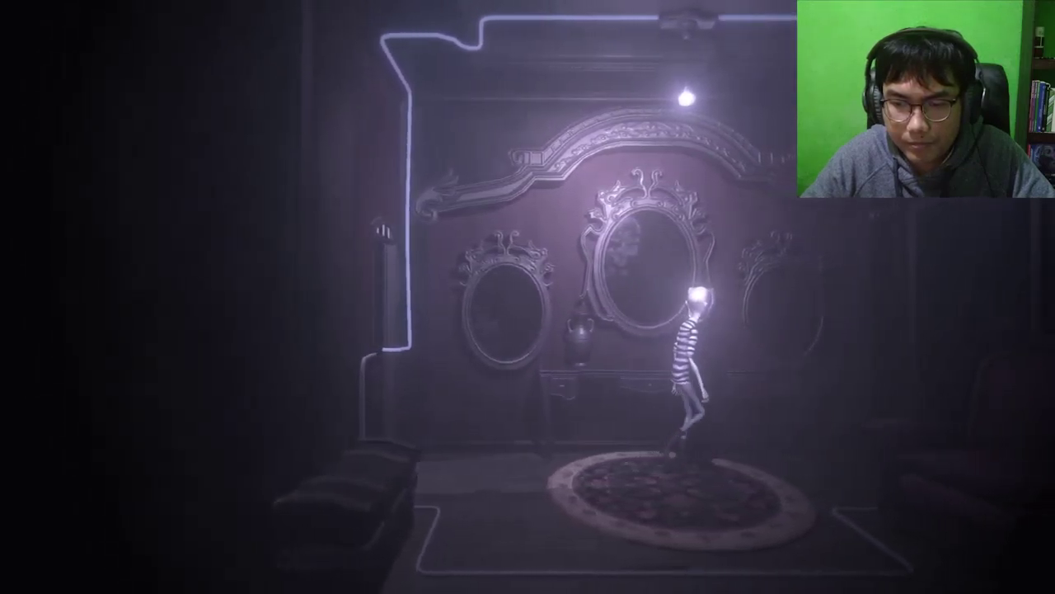
{"action": "key", "text": "d"}
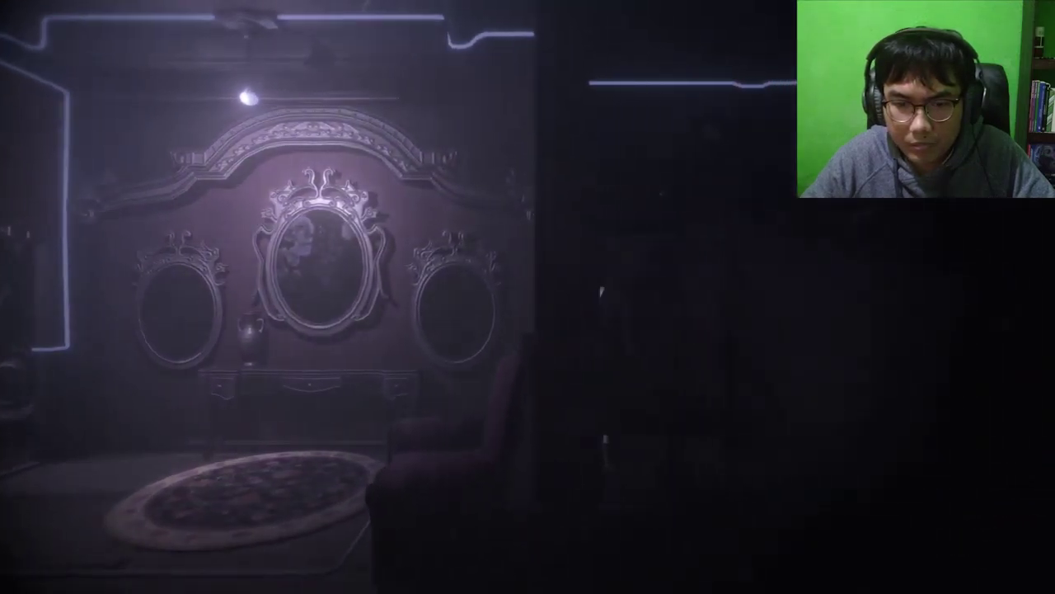
{"action": "key", "text": "d"}
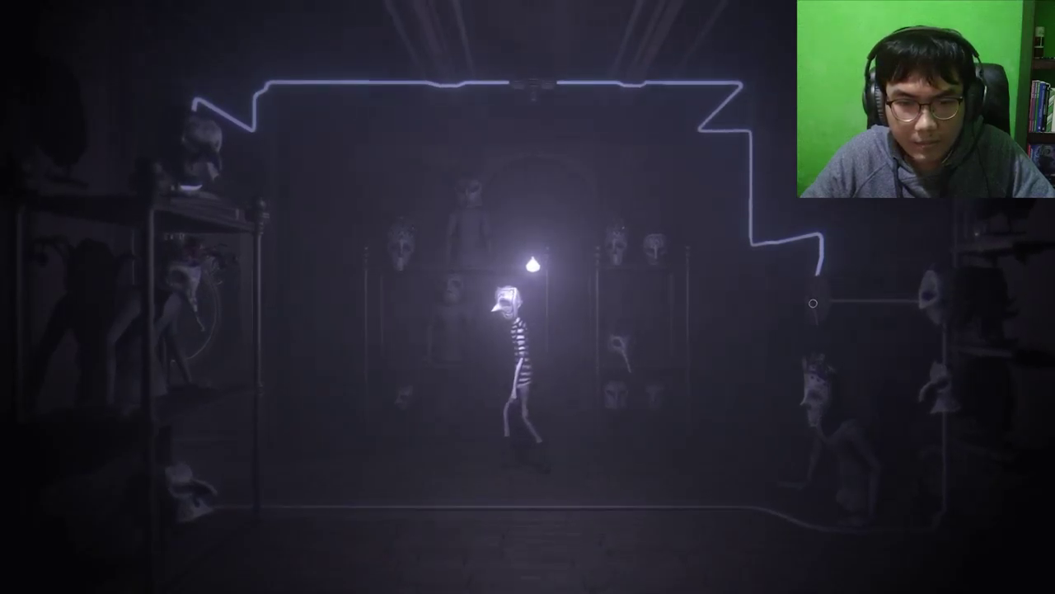
Cross the mask room, then head left through the mirror room into the machinery room
{"action": "key", "text": "d"}
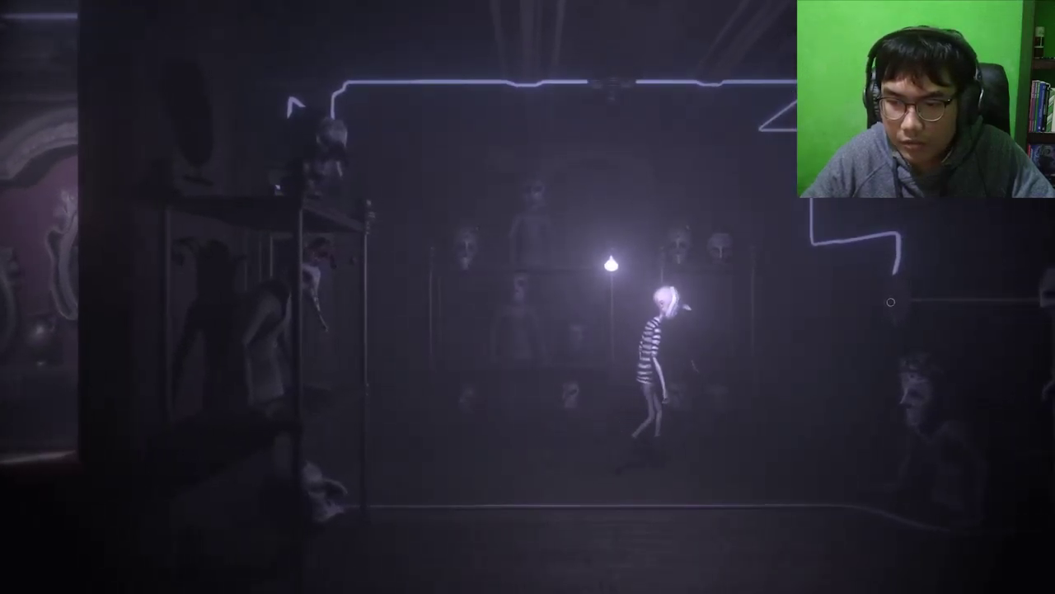
{"action": "key", "text": "d"}
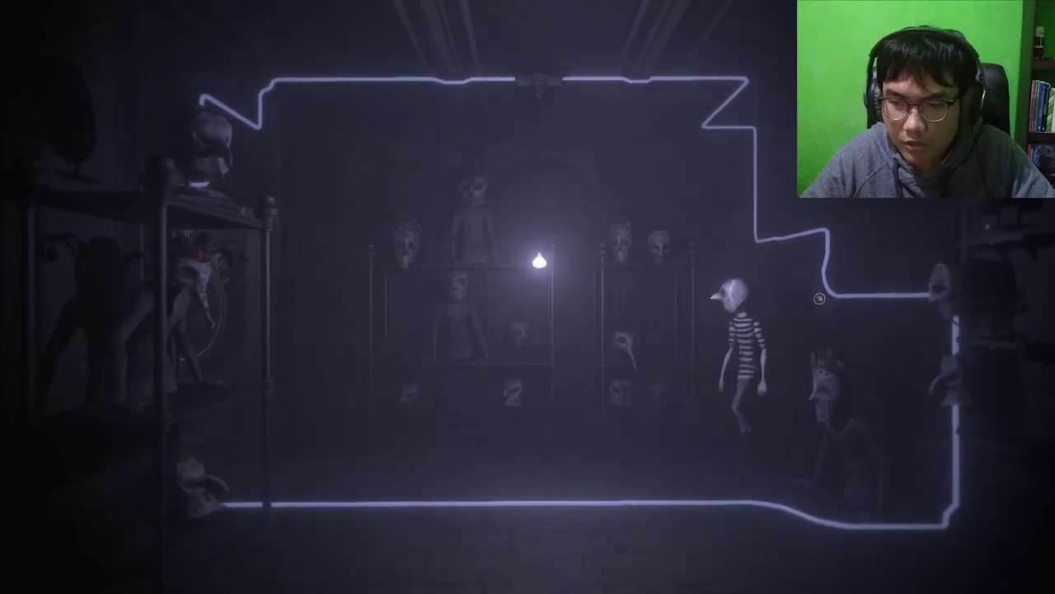
{"action": "key", "text": "d"}
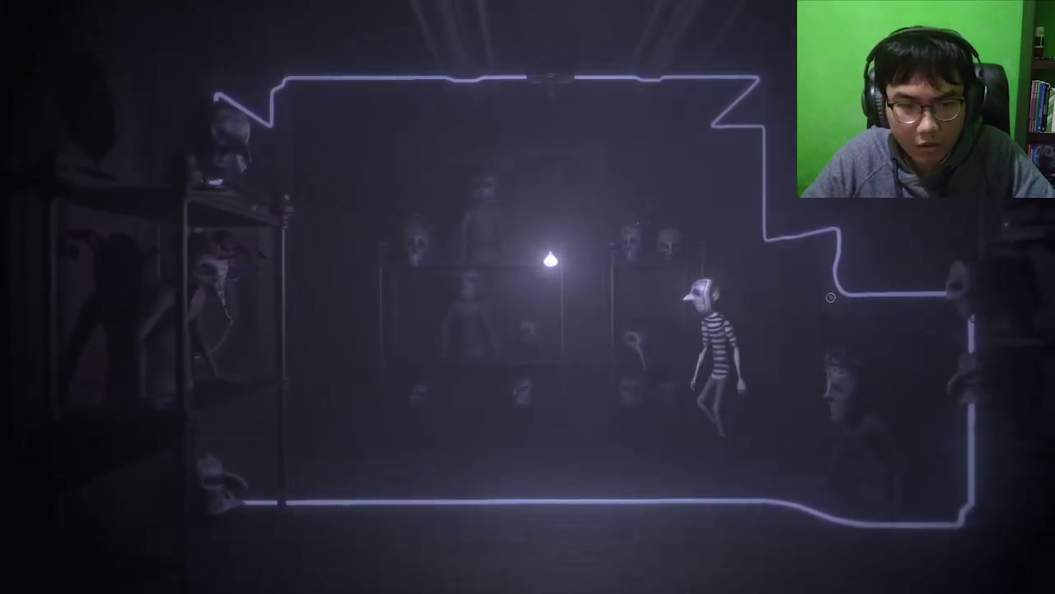
{"action": "key", "text": "a"}
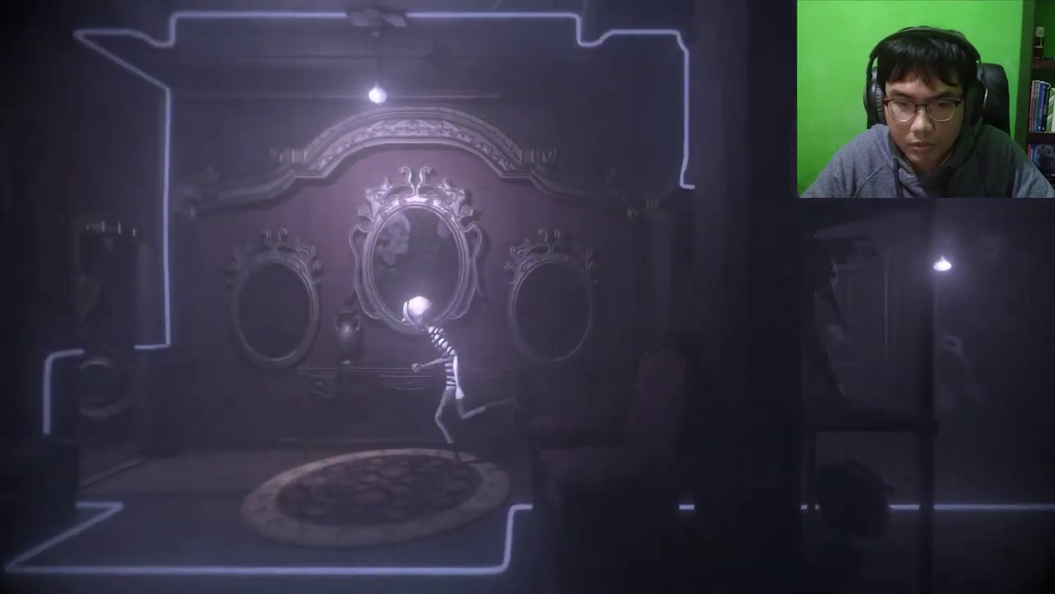
{"action": "key", "text": "a"}
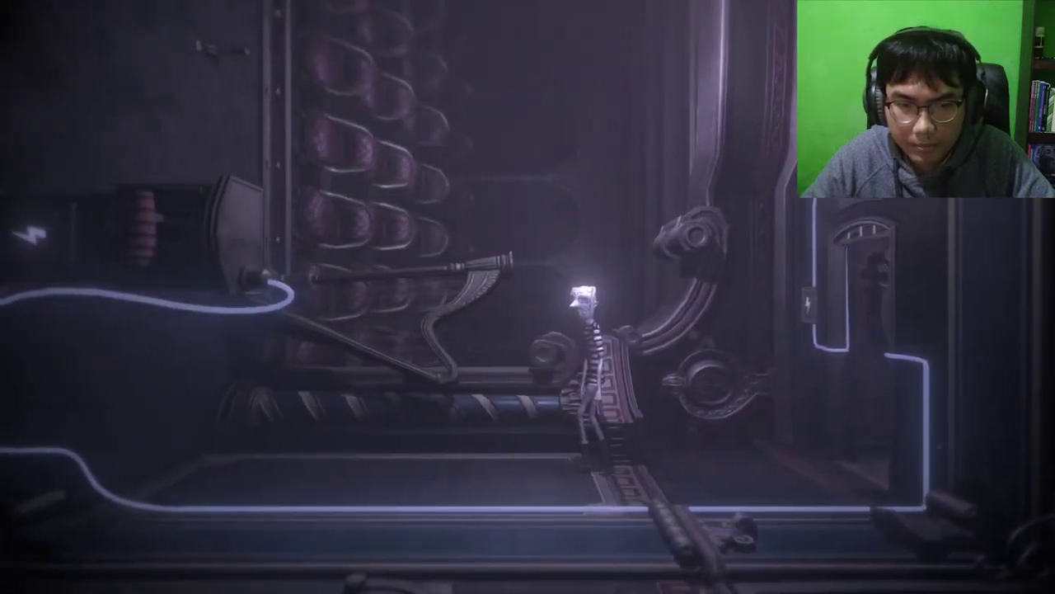
Step off the machine, cross the theatre stage, and put a hand on the electrical box
{"action": "key", "text": "a"}
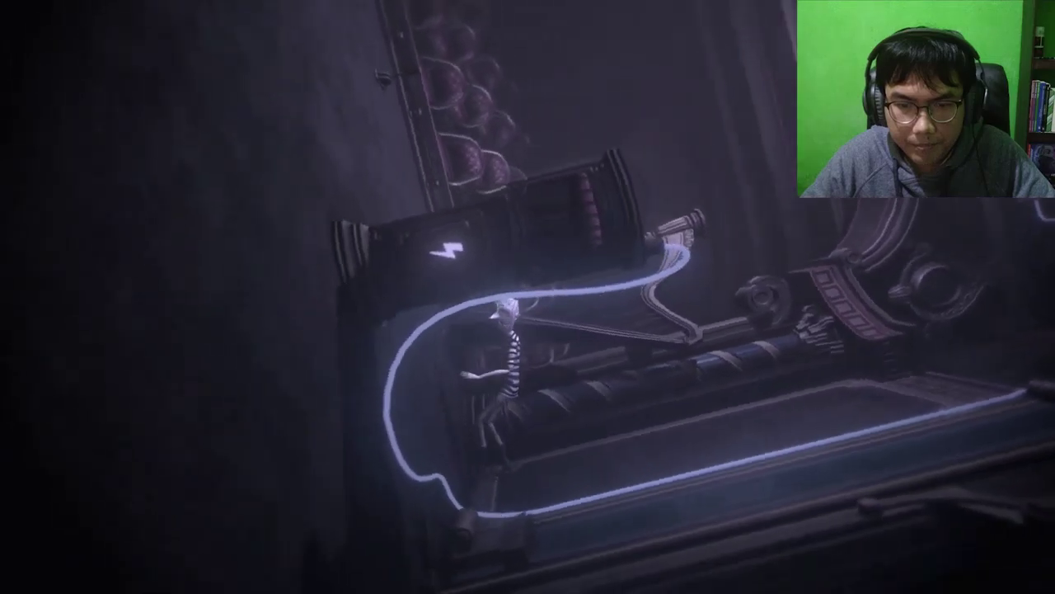
{"action": "key", "text": "a"}
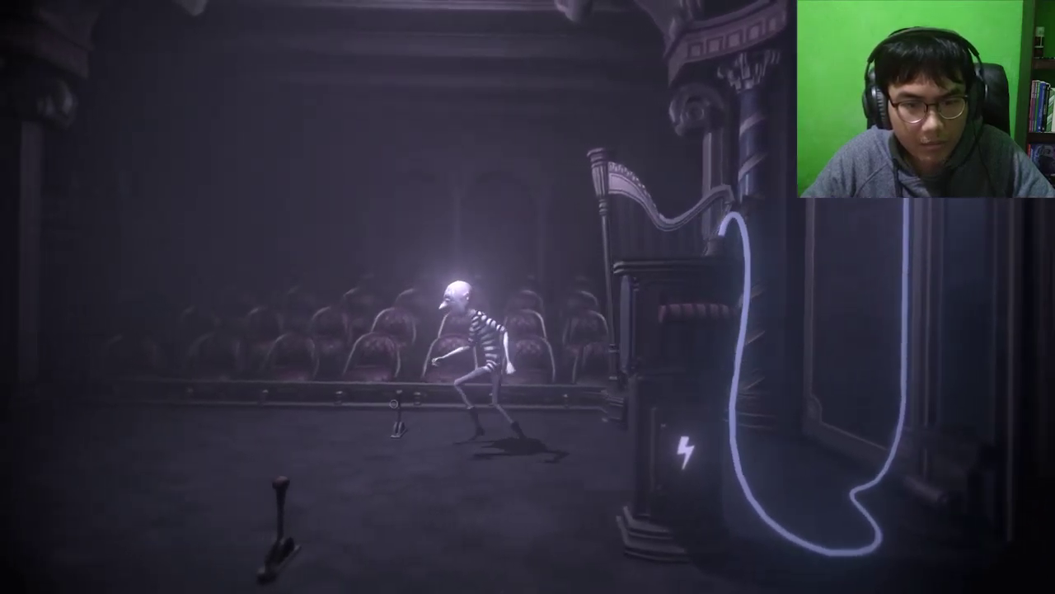
{"action": "key", "text": "a"}
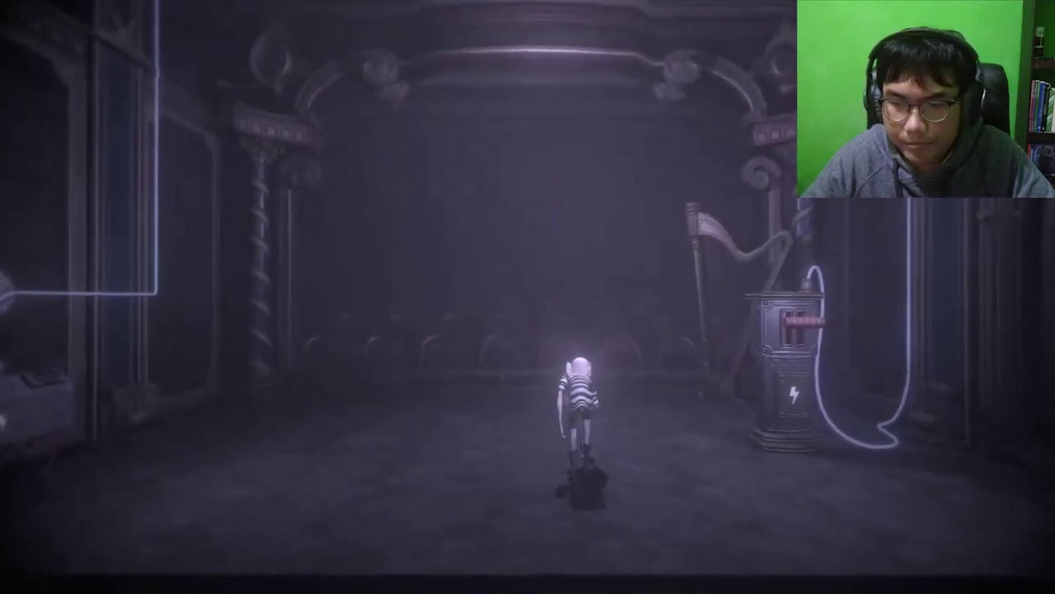
{"action": "key", "text": "d"}
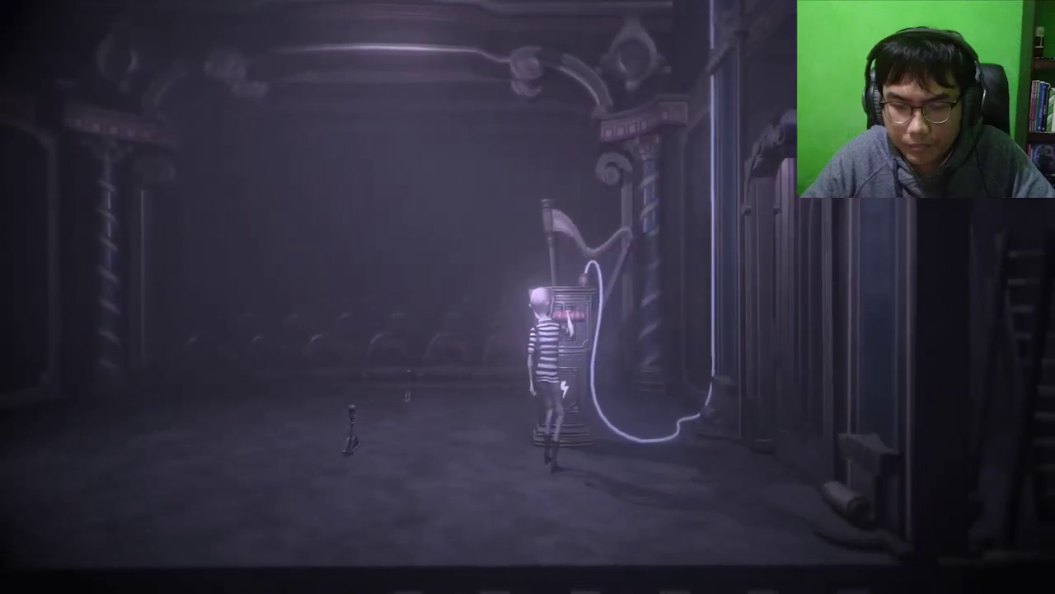
{"action": "key", "text": "e"}
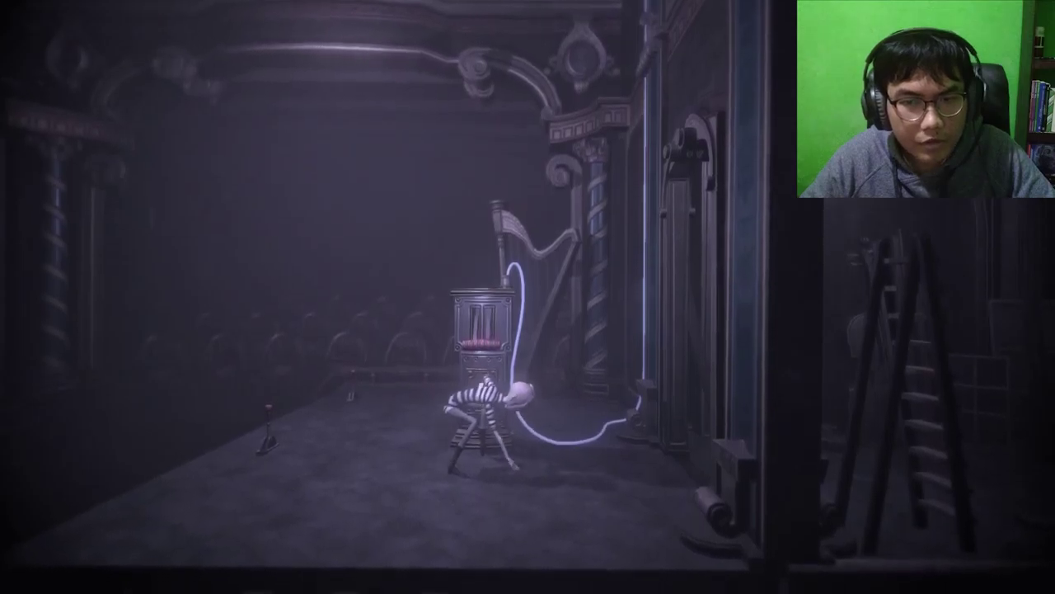
Run left to the wall ladder and climb up it
{"action": "key", "text": "a"}
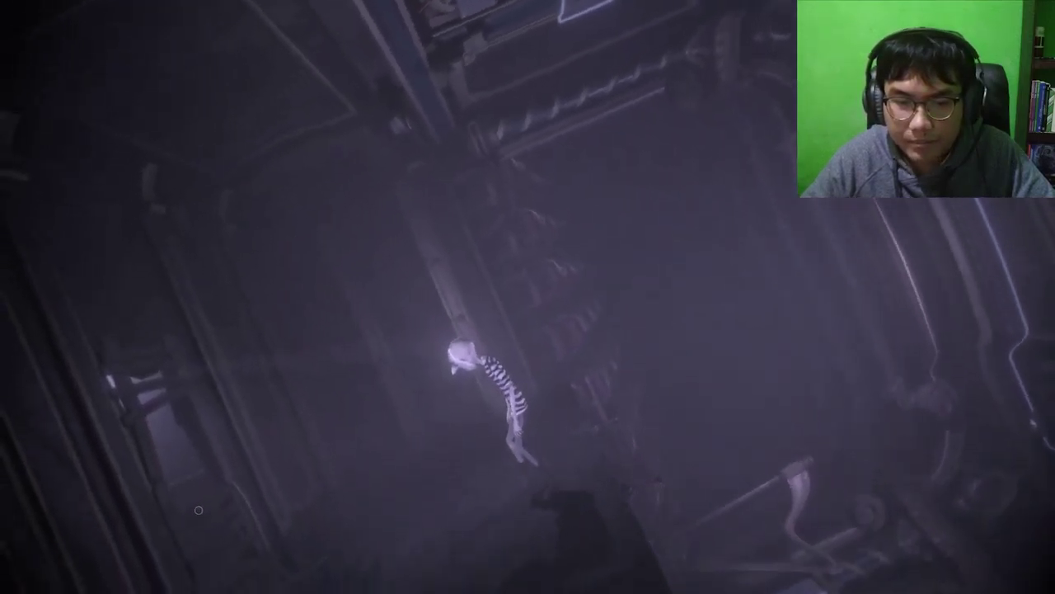
{"action": "key", "text": "a"}
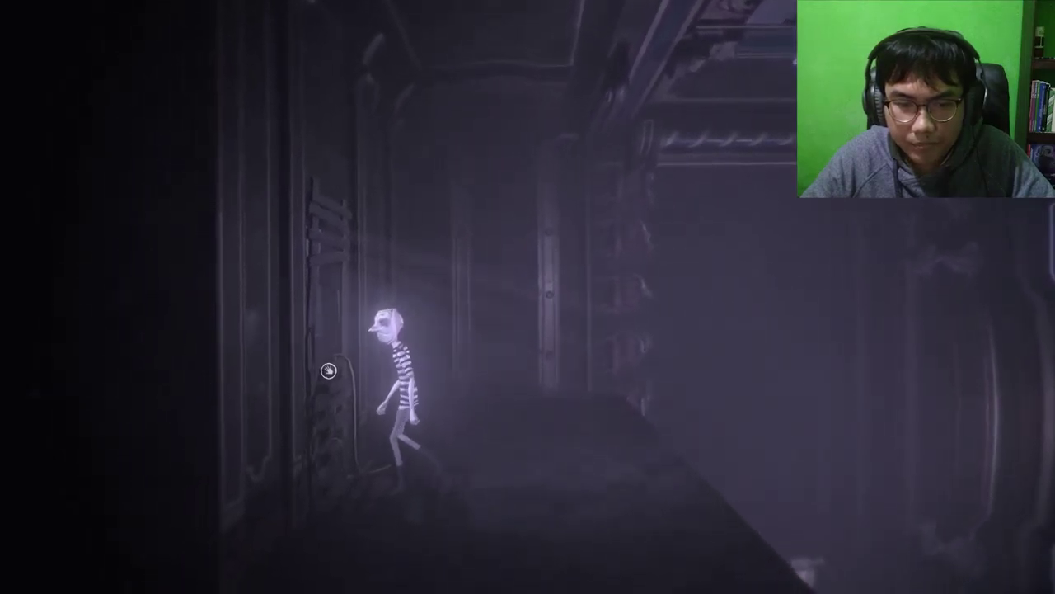
{"action": "key", "text": "w"}
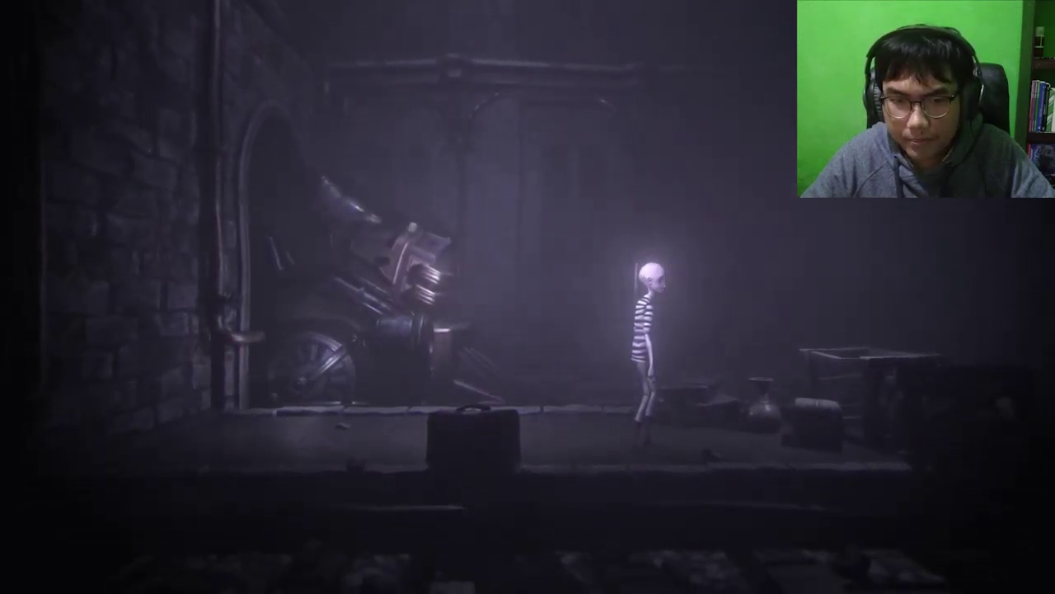
Run right across the brick room, then back left to the wrecked machine
{"action": "key", "text": "d"}
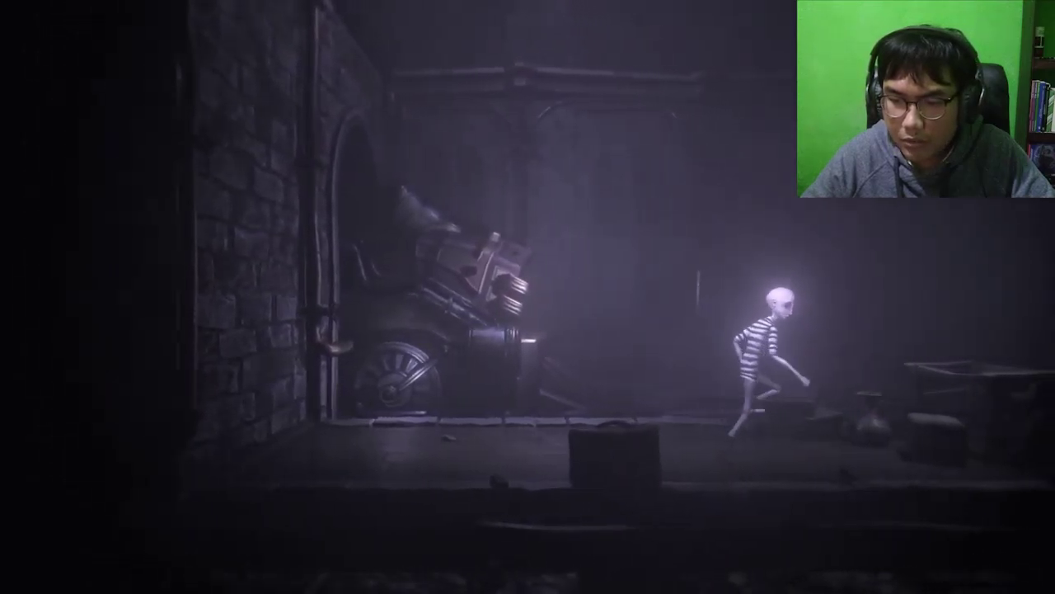
{"action": "key", "text": "a"}
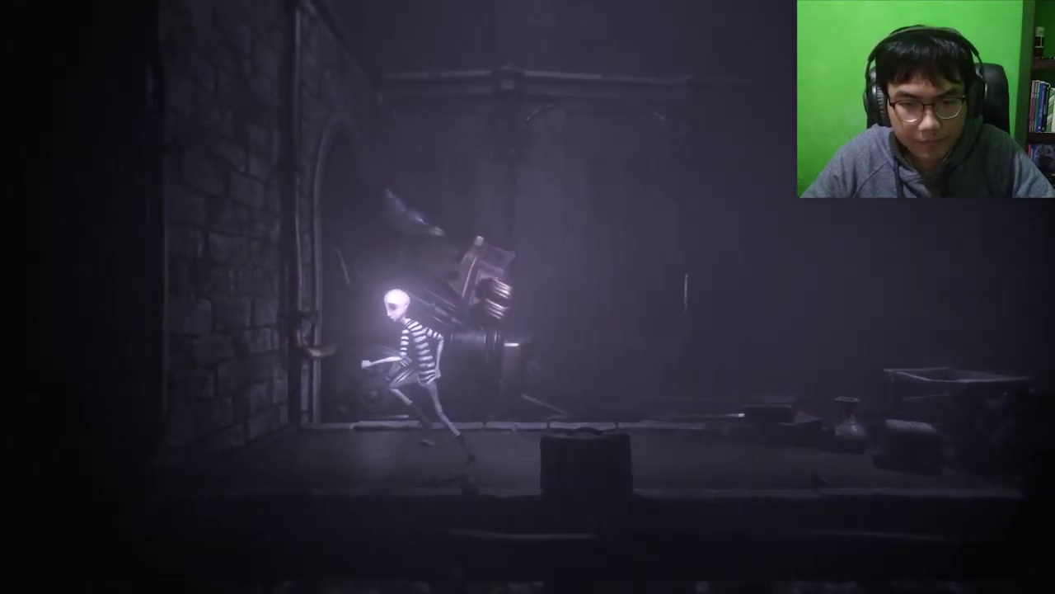
Walk Lloyd left past the machine and barrel, off the balcony to the Electrical Tape
{"action": "key", "text": "a"}
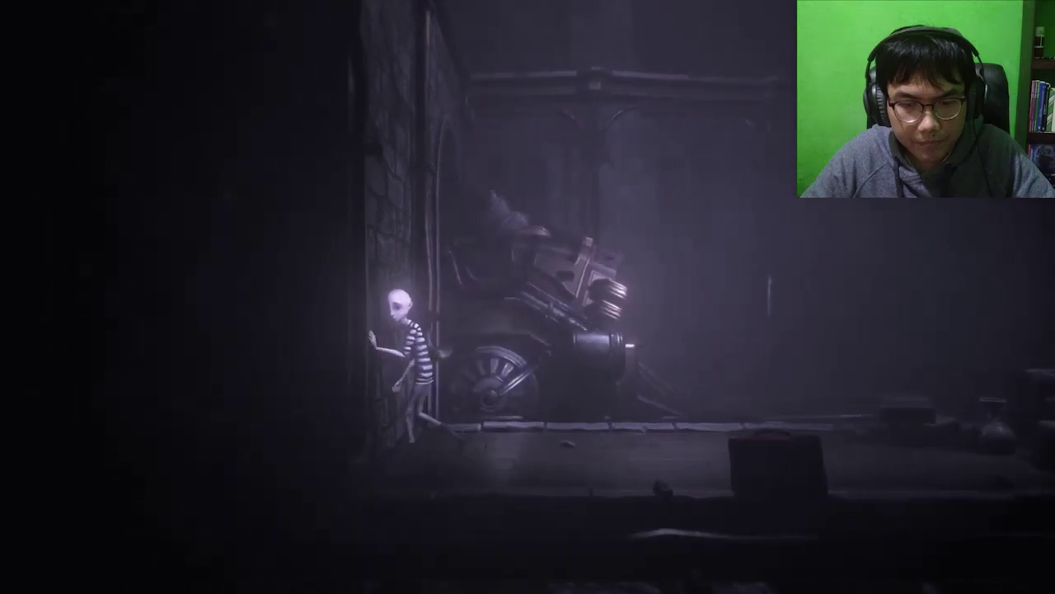
{"action": "key", "text": "a"}
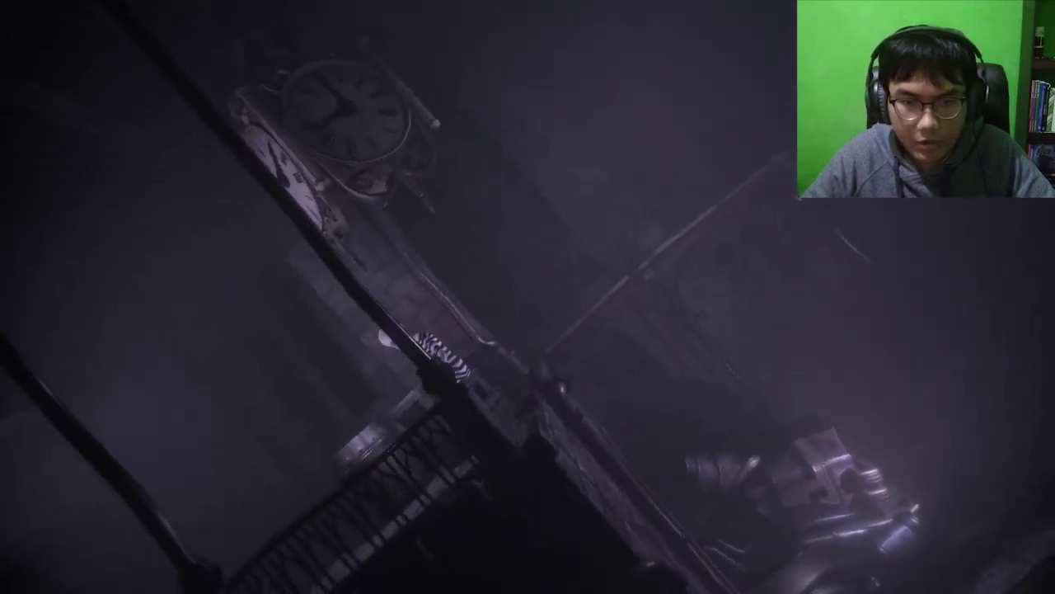
{"action": "key", "text": "a"}
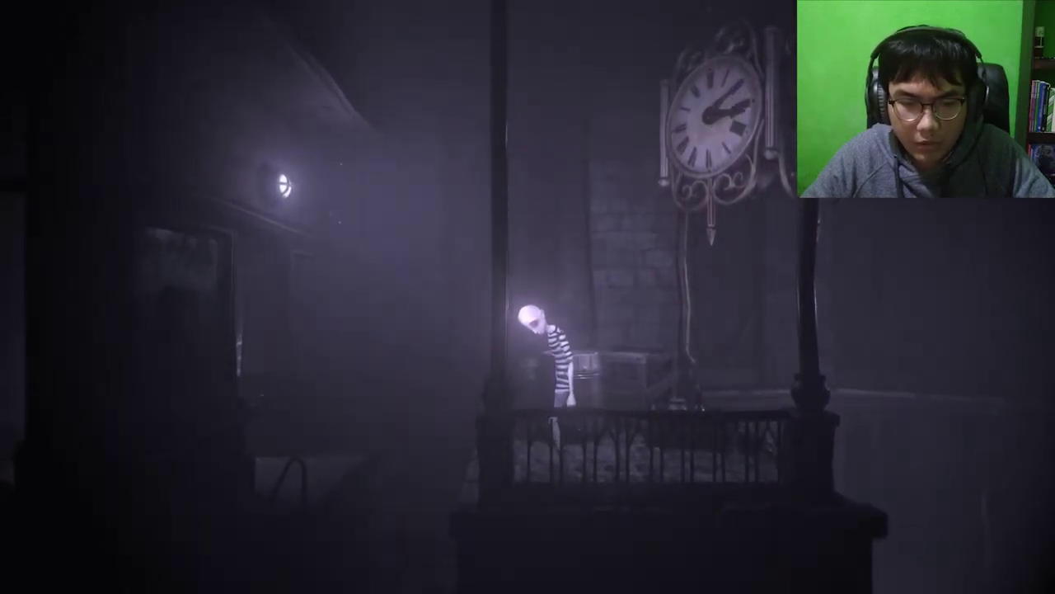
{"action": "key", "text": "a"}
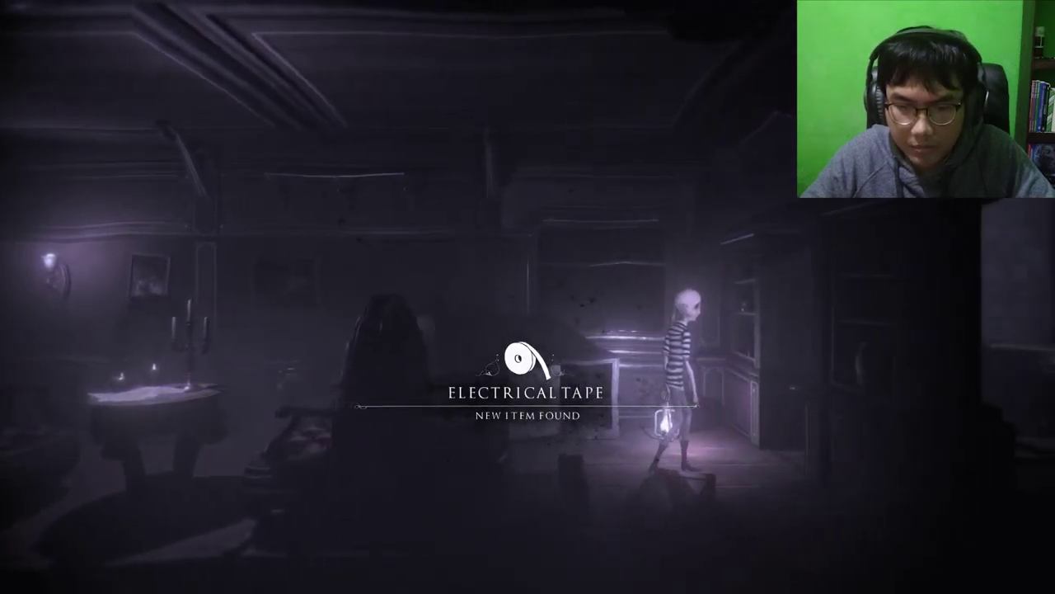
Walk Lloyd left toward the chair, then right past the crates onto the floor grate
{"action": "key", "text": "a"}
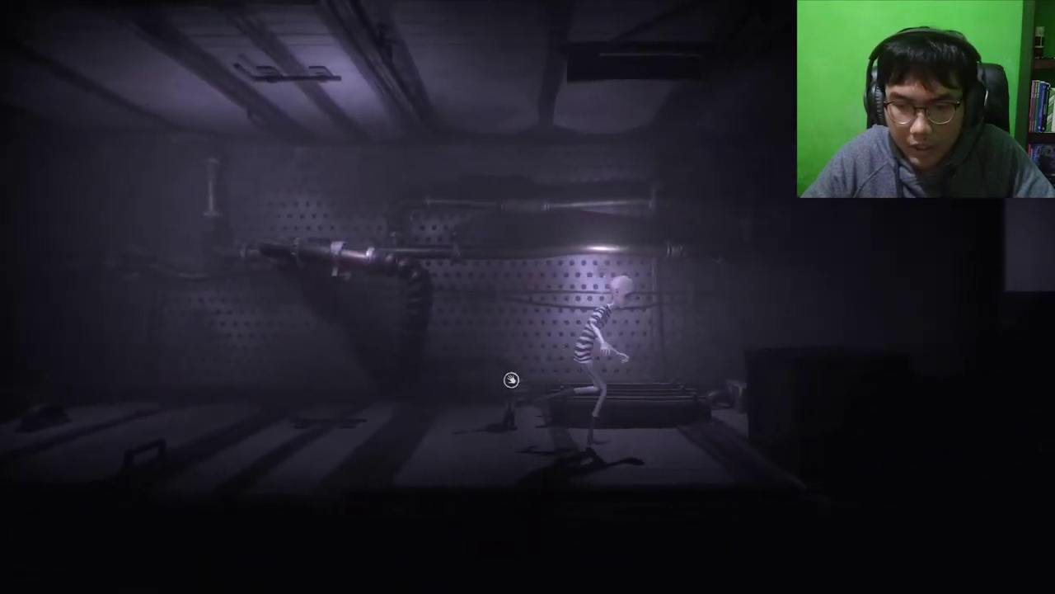
{"action": "key", "text": "d"}
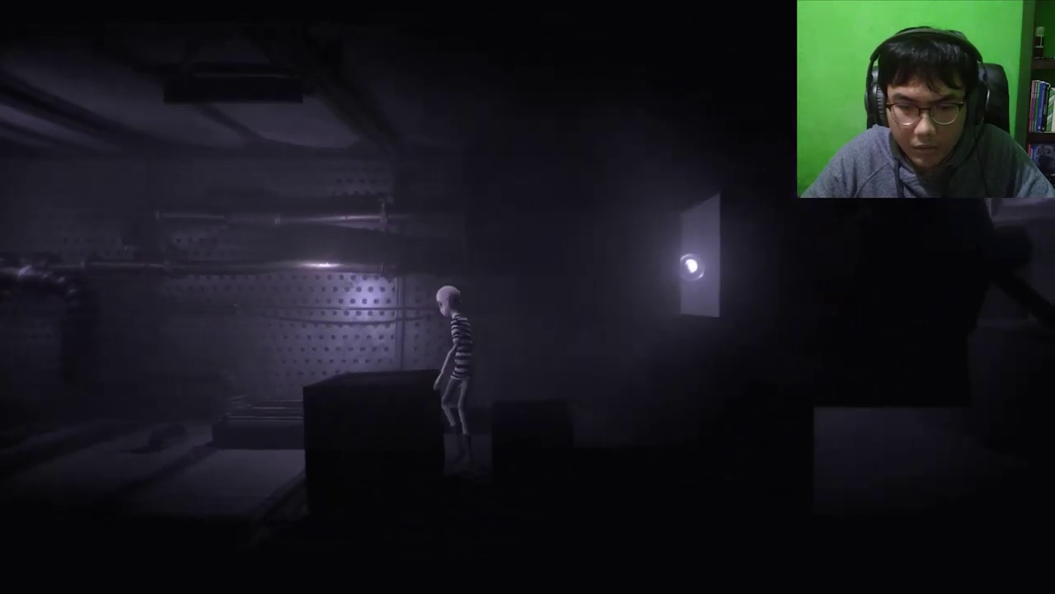
Walk right past the crates to the lit wall panel, then back left through the pipe room
{"action": "key", "text": "d"}
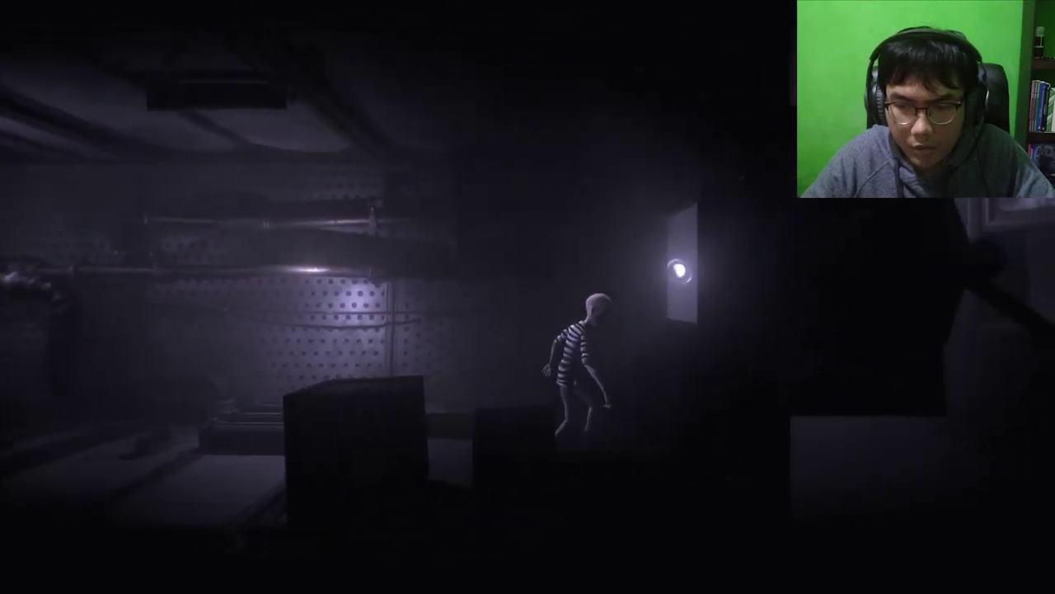
{"action": "key", "text": "d"}
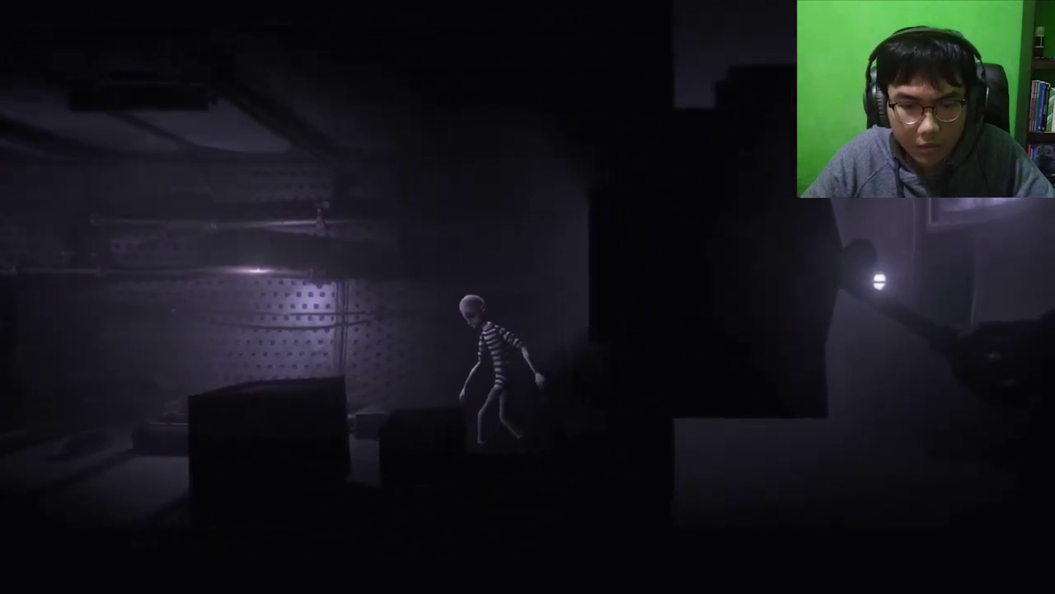
{"action": "key", "text": "d"}
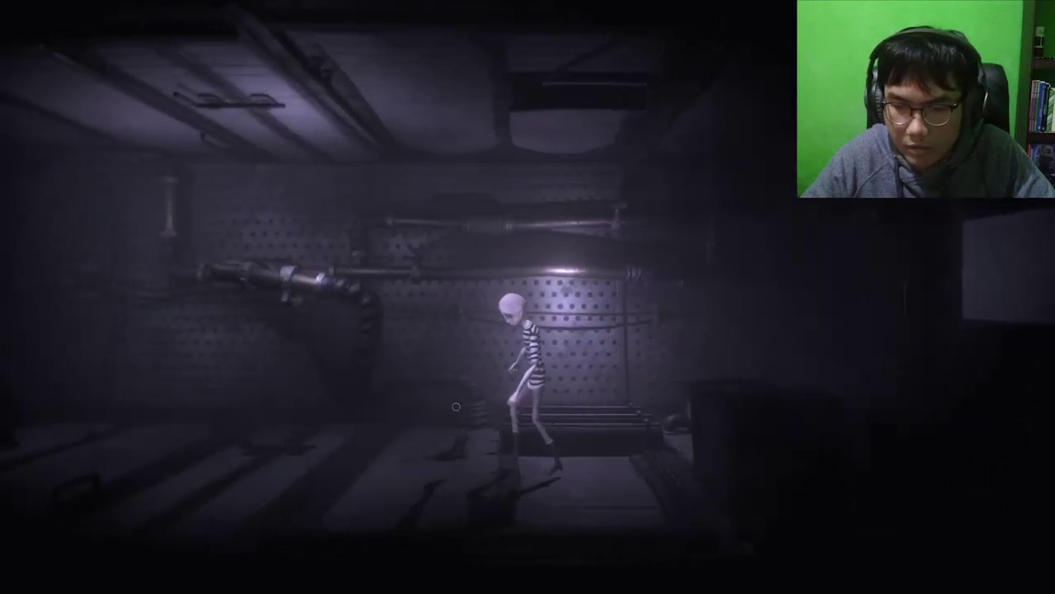
{"action": "key", "text": "a"}
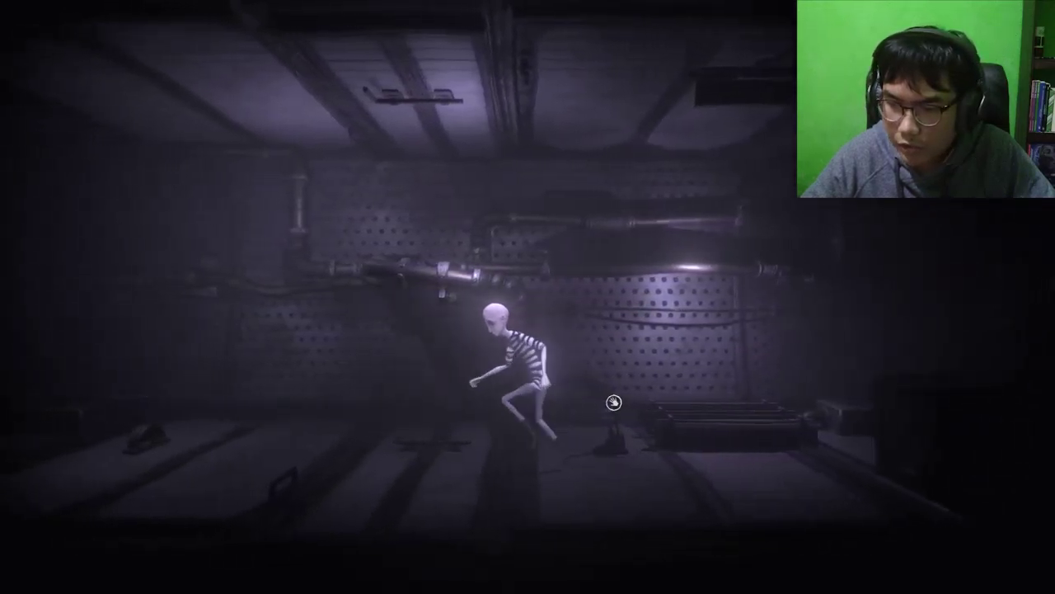
{"action": "key", "text": "a"}
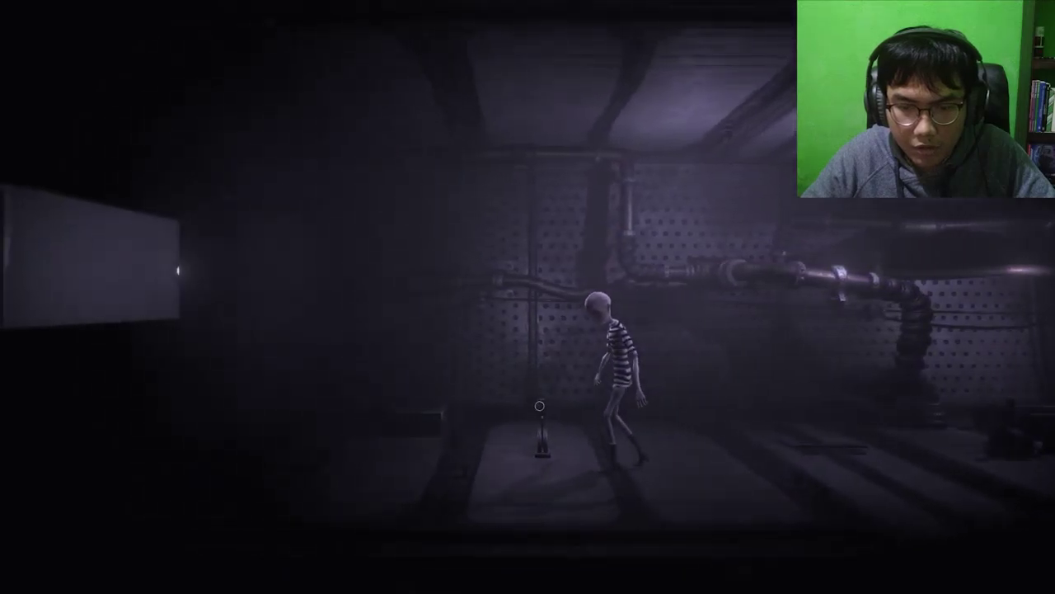
{"action": "key", "text": "a"}
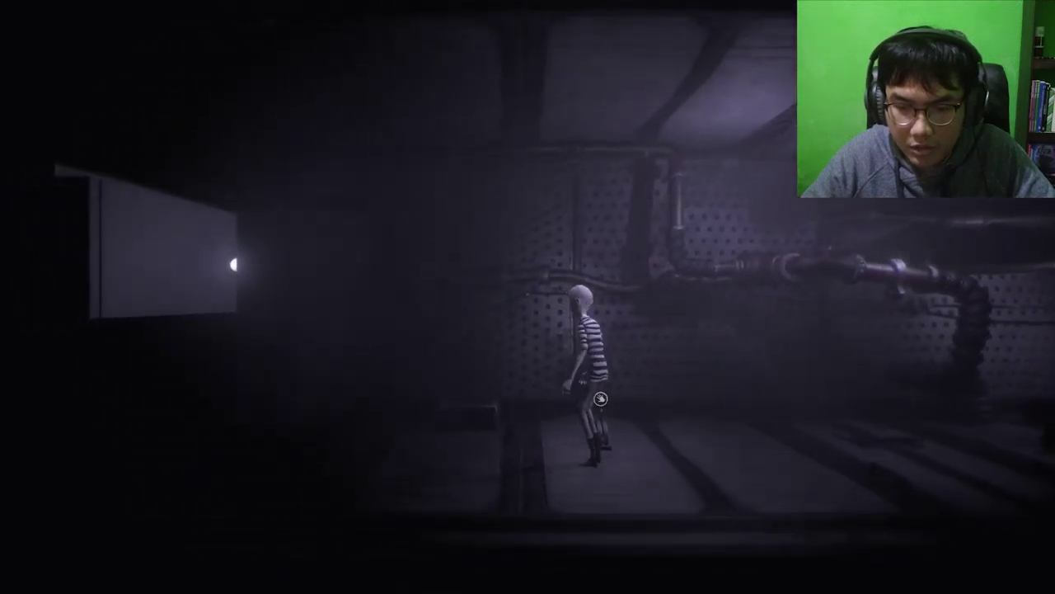
Pass through the corridors and the lever room to the dim street outside the Piano Bar
{"action": "key", "text": "w"}
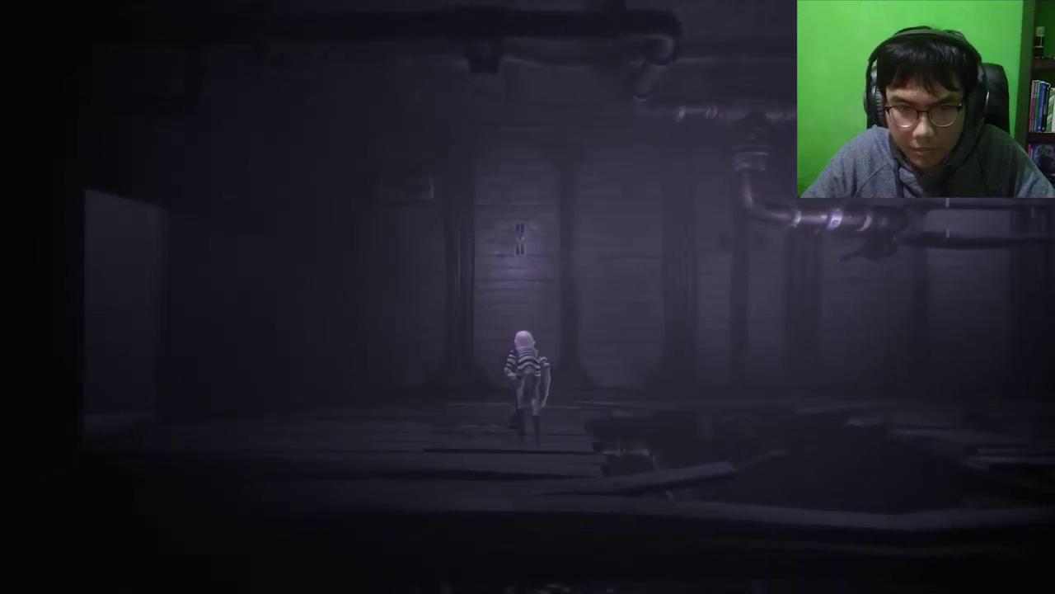
{"action": "key", "text": "w"}
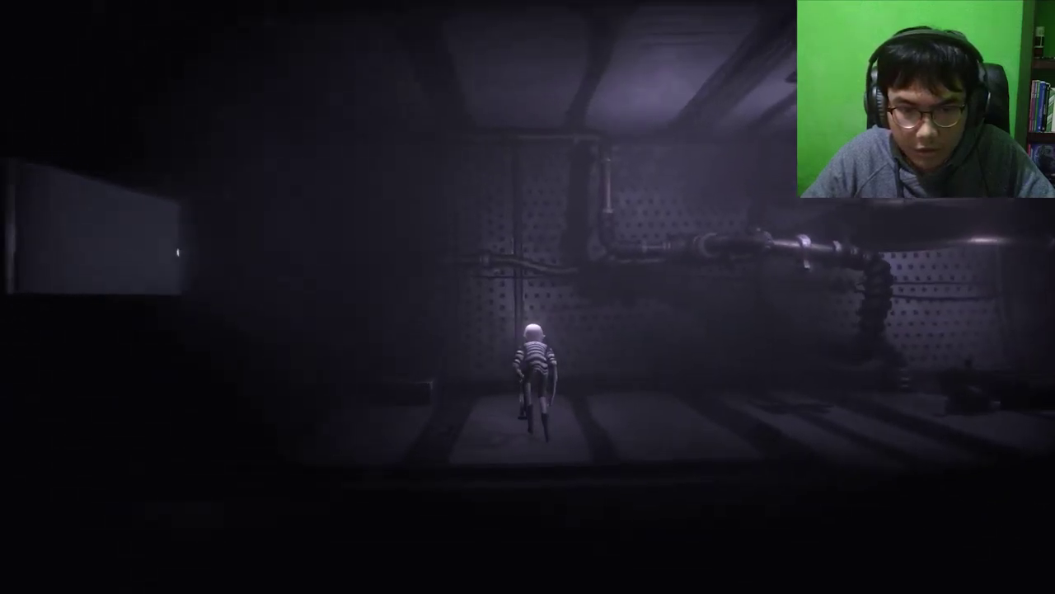
{"action": "key", "text": "a"}
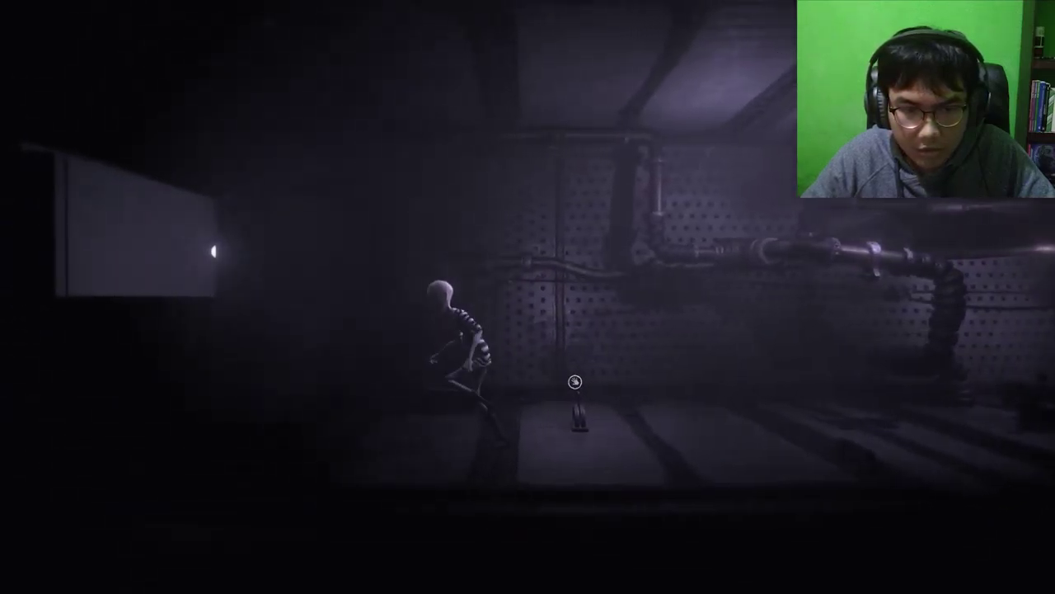
{"action": "key", "text": "d"}
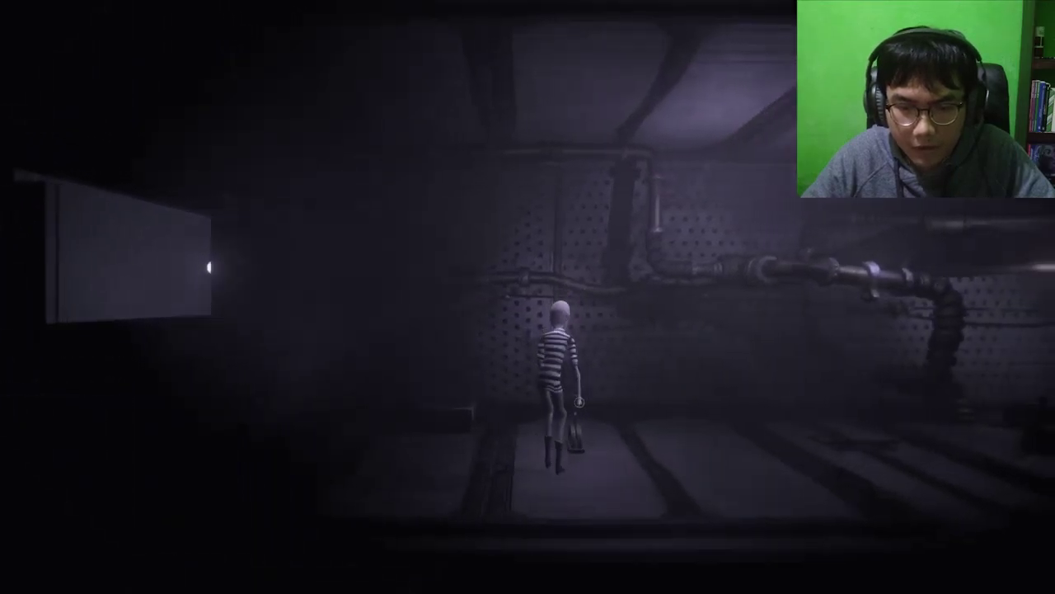
{"action": "key", "text": "w"}
{"action": "key", "text": "a"}
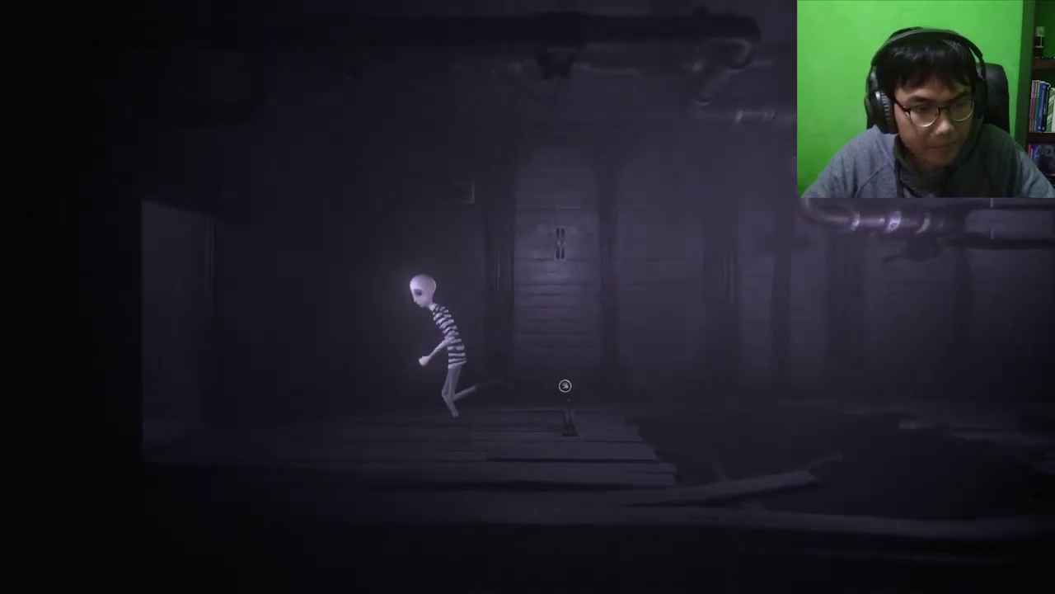
{"action": "key", "text": "w"}
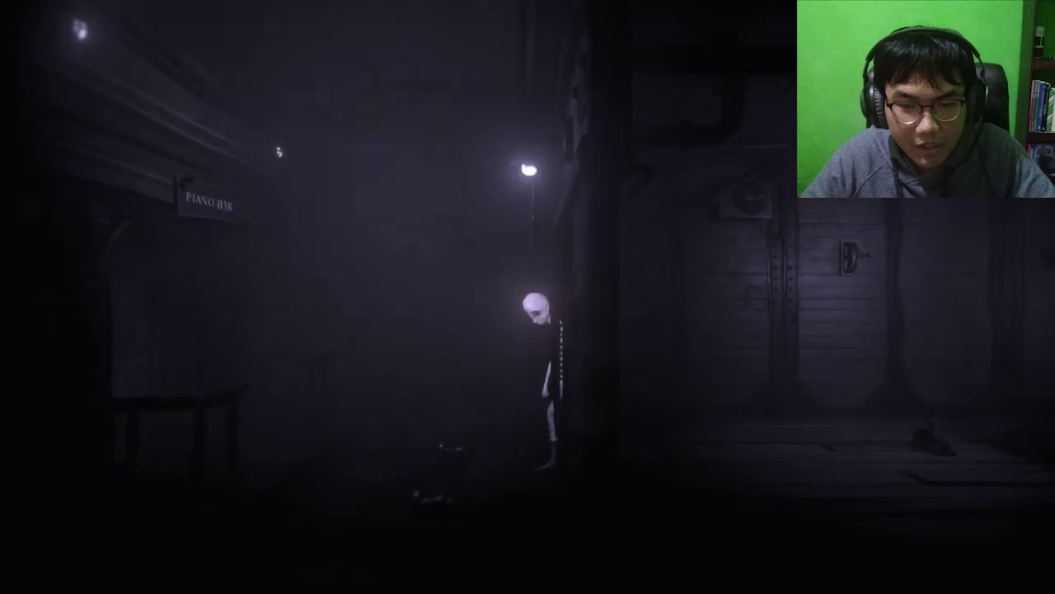
Enter the Piano Bar and walk past the pillar, counter and stools toward the staircase room
{"action": "key", "text": "a"}
{"action": "key", "text": "a"}
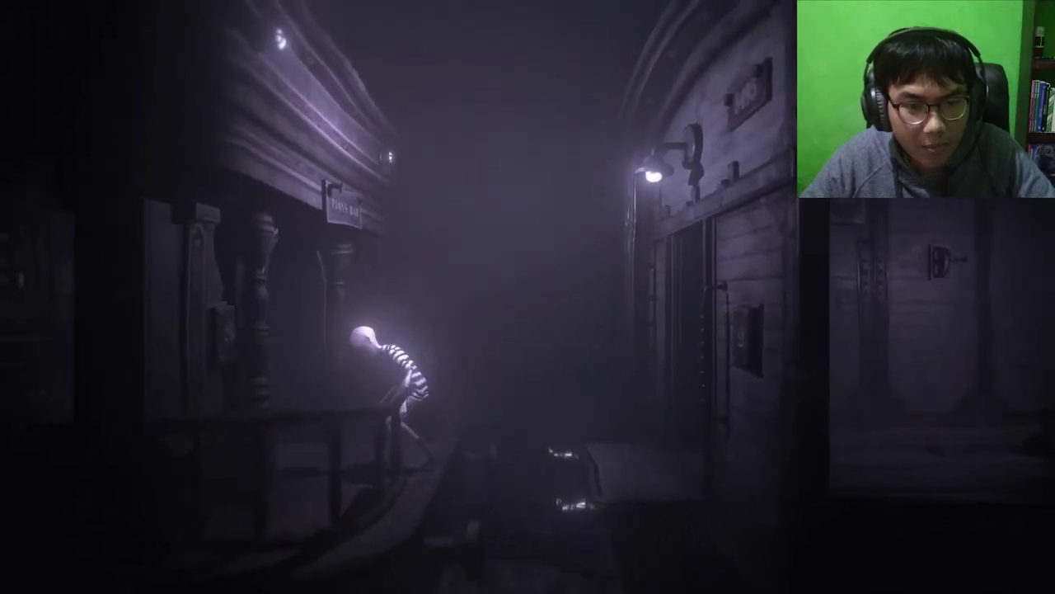
{"action": "key", "text": "d"}
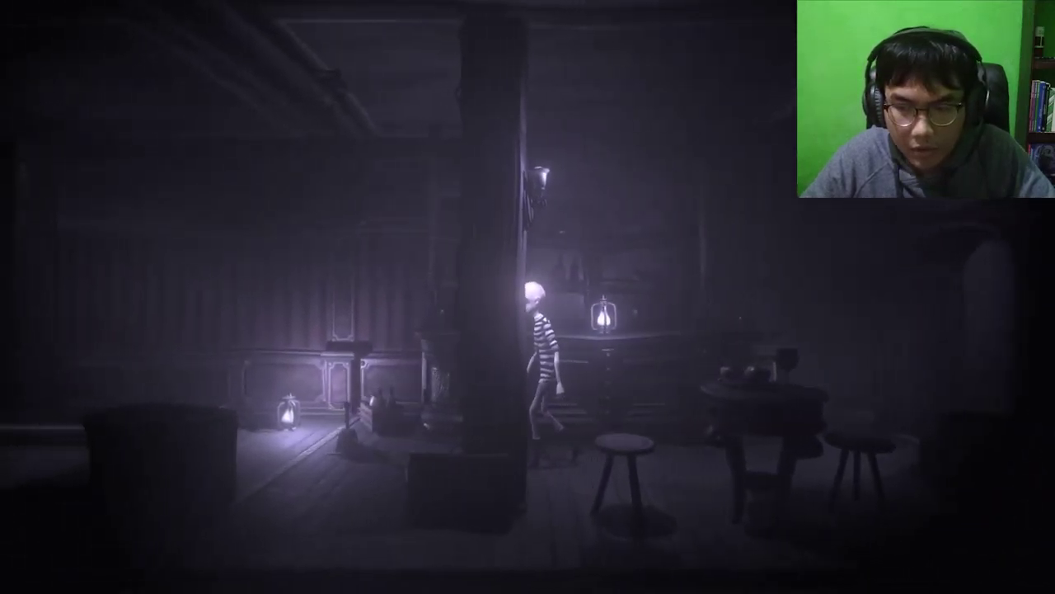
{"action": "key", "text": "a"}
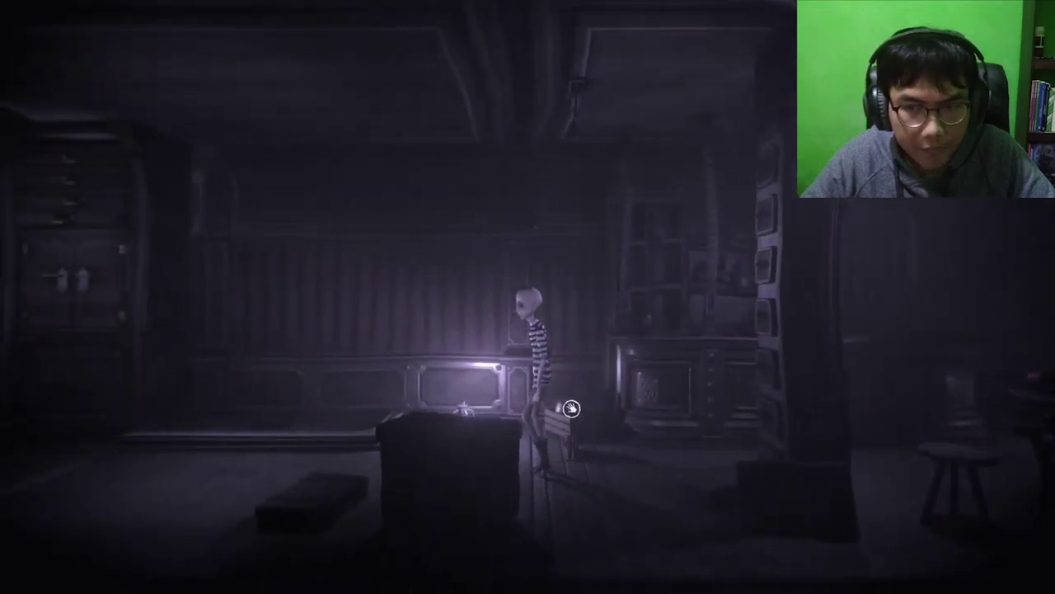
{"action": "key", "text": "d"}
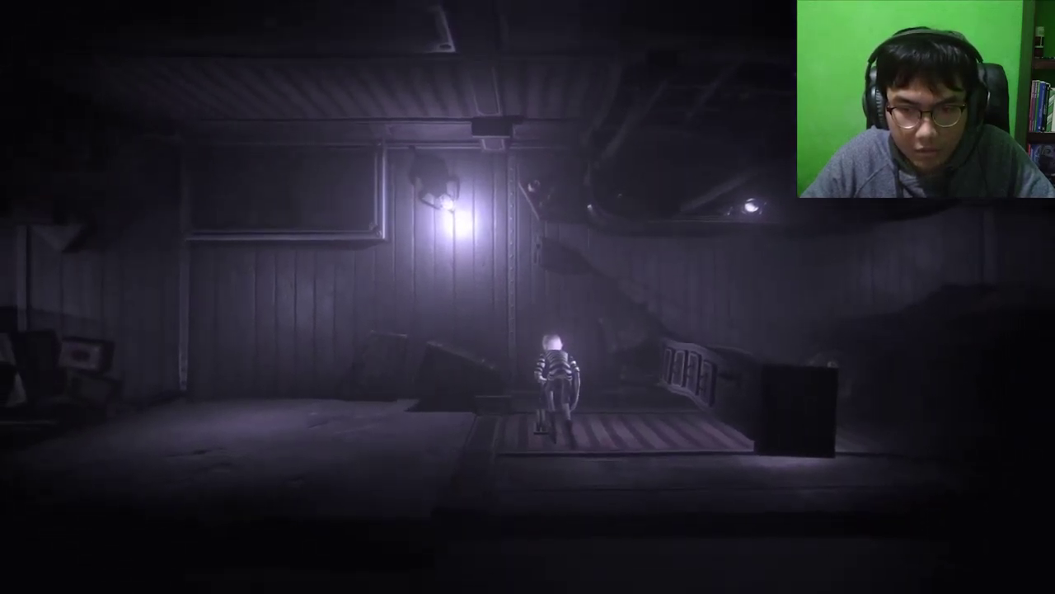
Enter the staircase room and pick up the Octagon Panel by the background doorway
{"action": "key", "text": "w"}
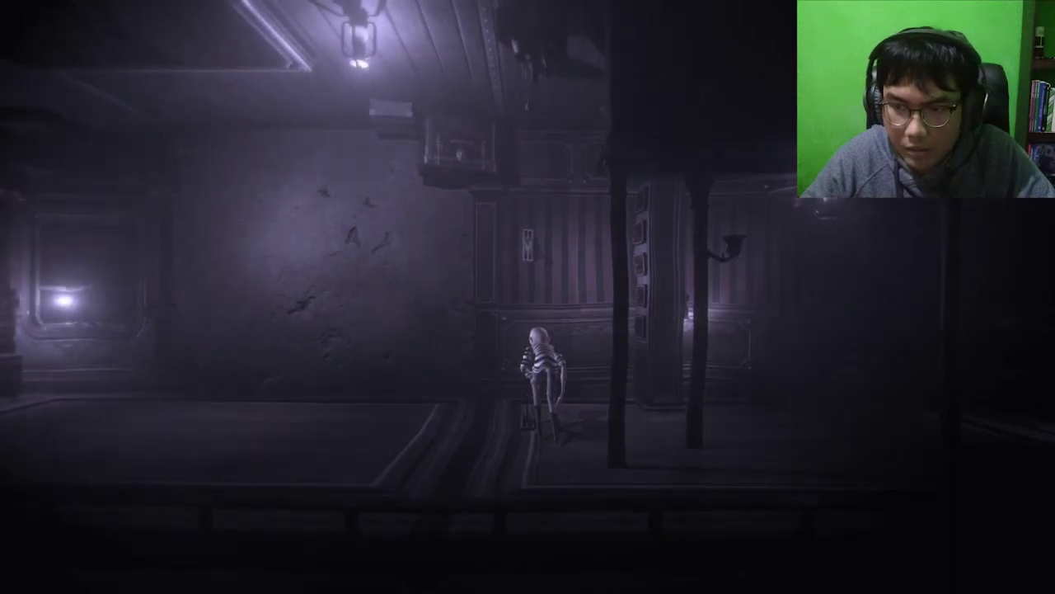
{"action": "key", "text": "w"}
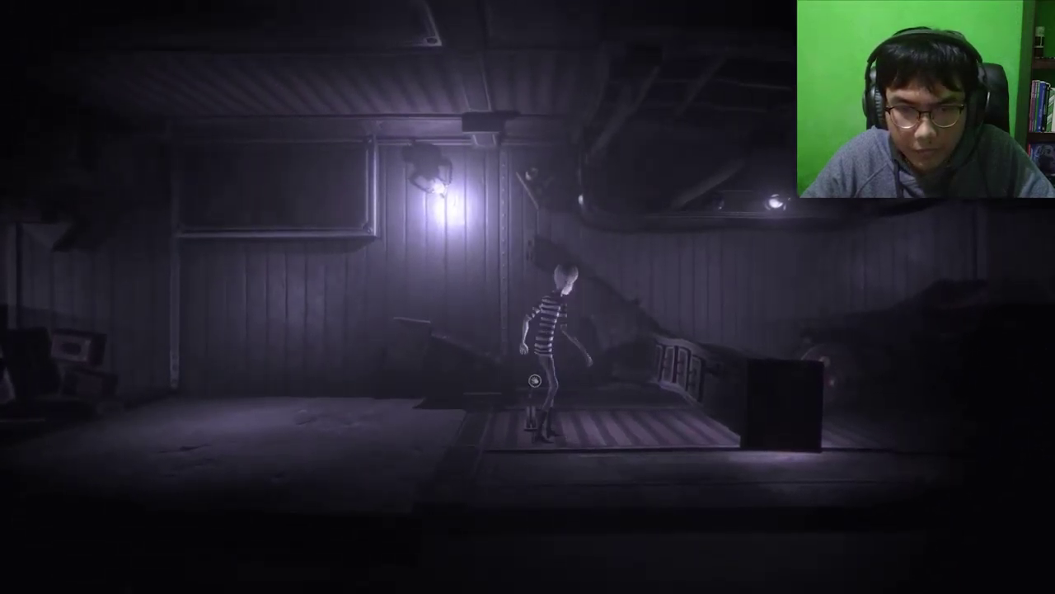
{"action": "key", "text": "a"}
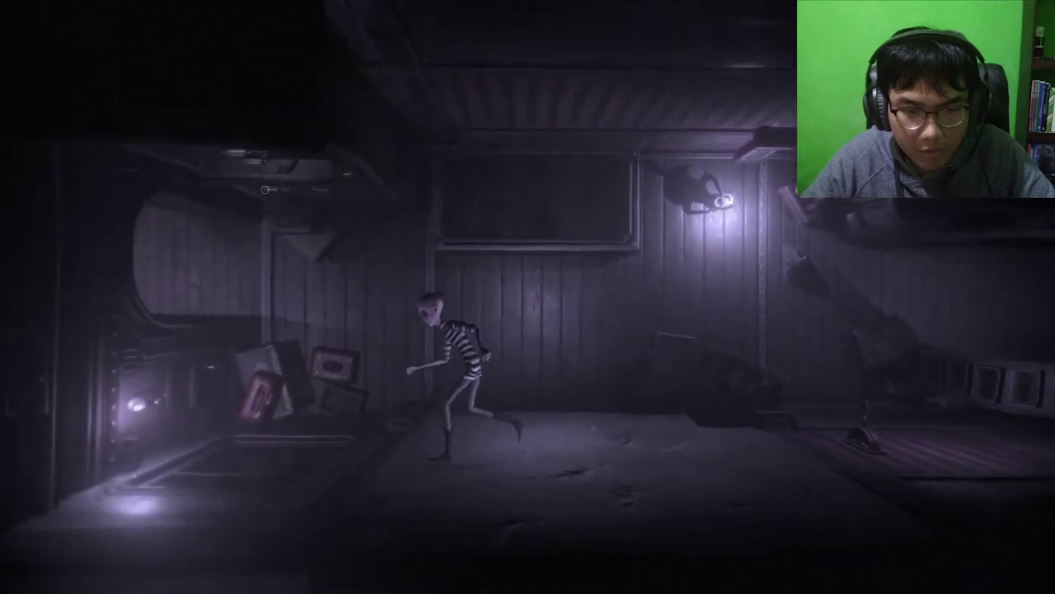
{"action": "key", "text": "w"}
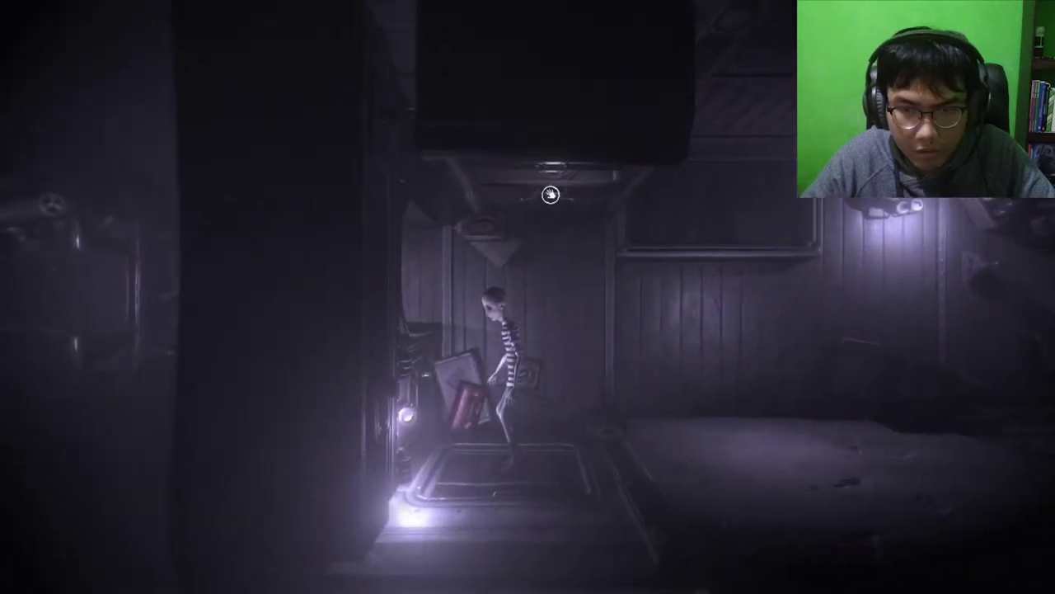
{"action": "key", "text": "s"}
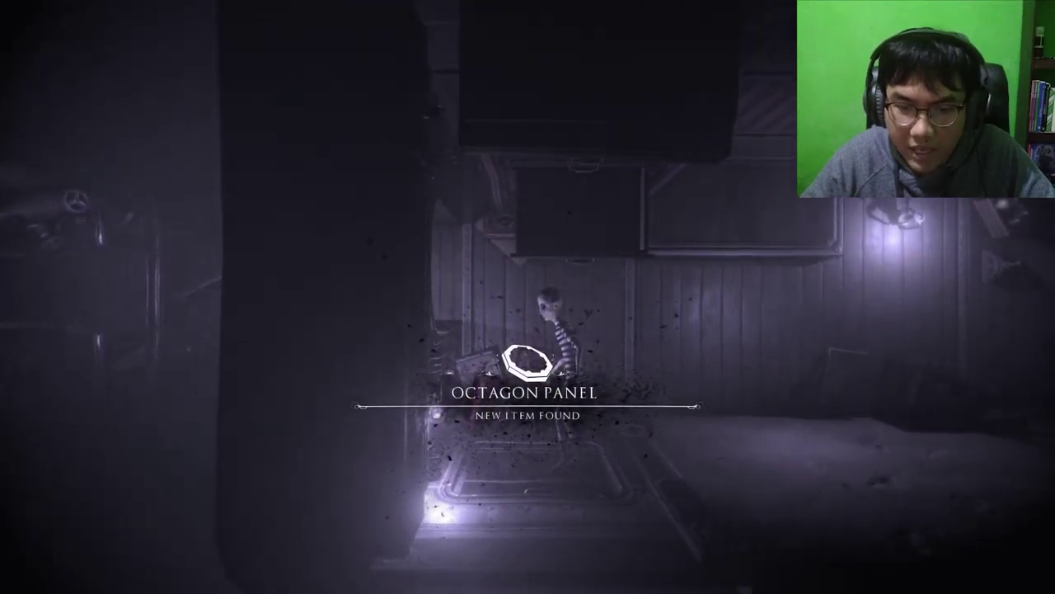
Walk back right past the staircase and into the pillared background corridor
{"action": "key", "text": "d"}
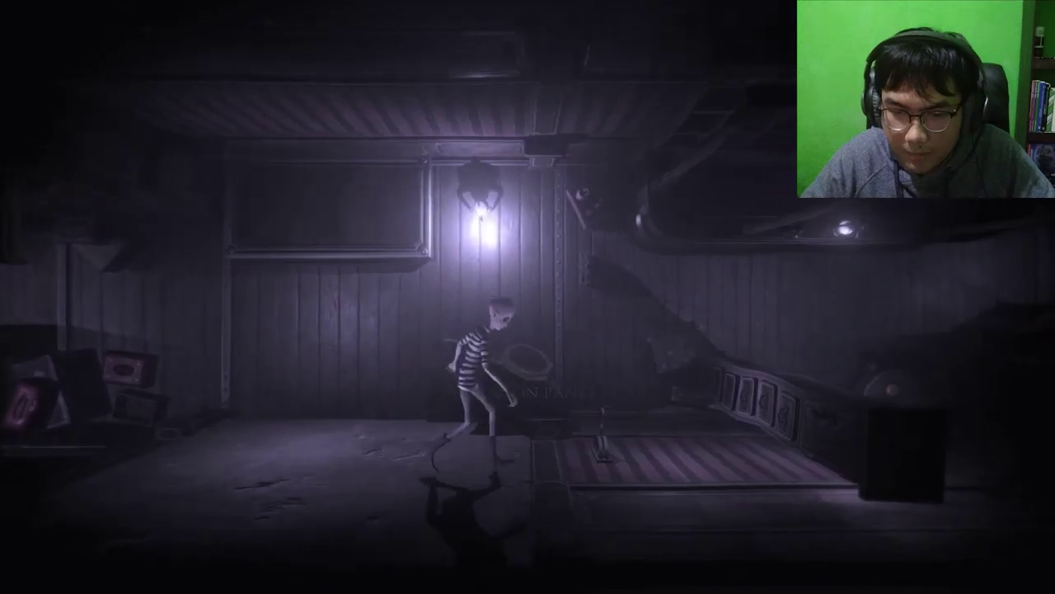
{"action": "key", "text": "d"}
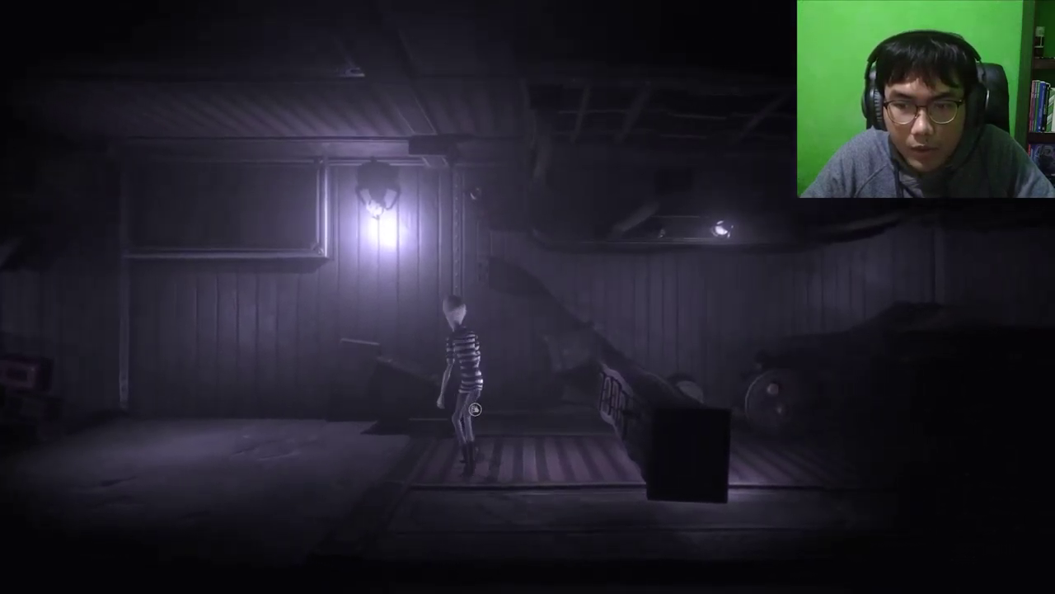
{"action": "key", "text": "e"}
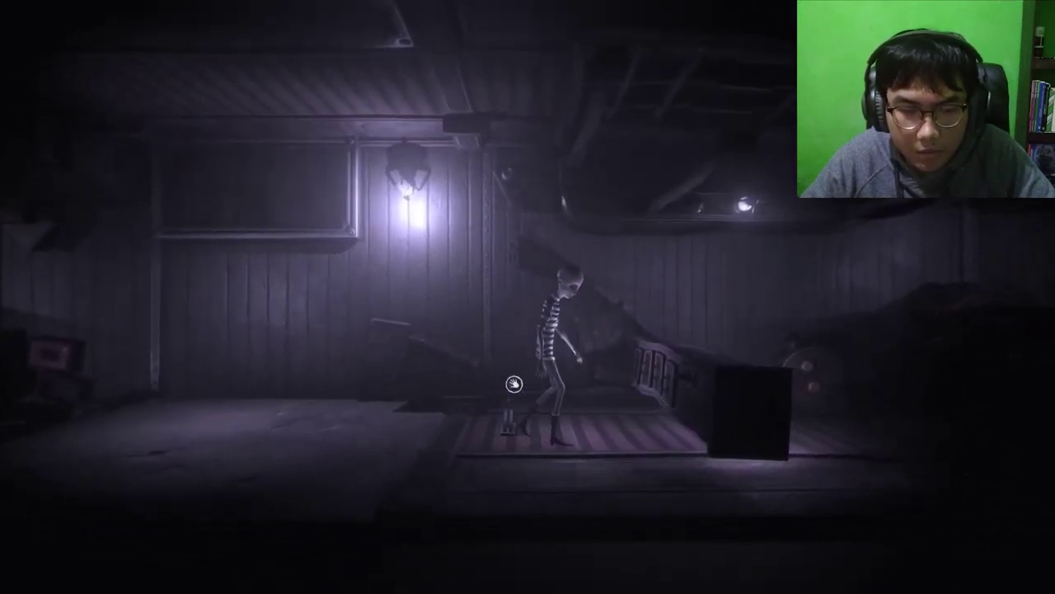
{"action": "key", "text": "a"}
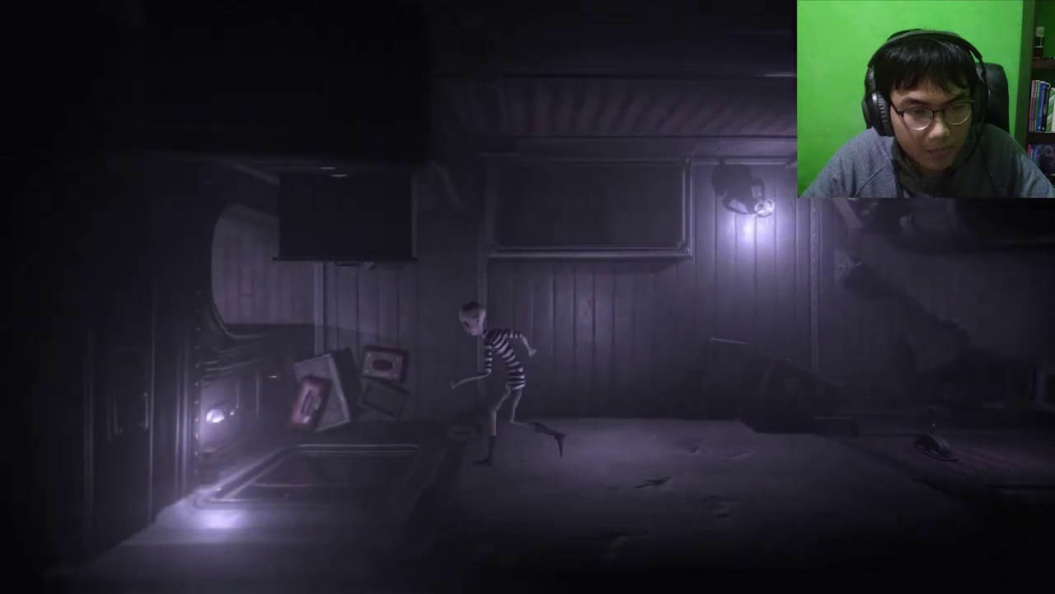
{"action": "key", "text": "d"}
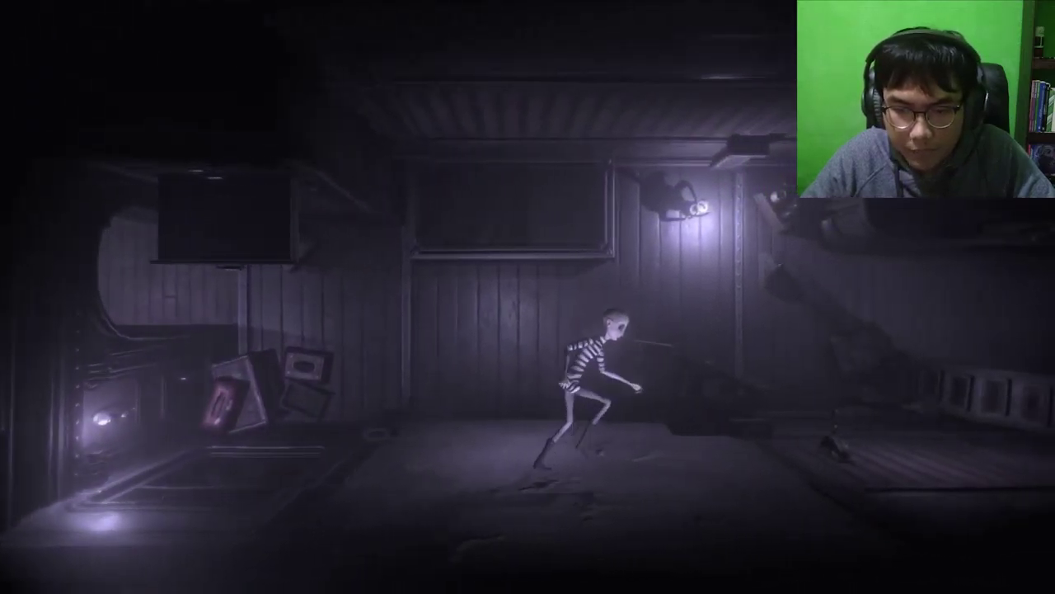
{"action": "key", "text": "w"}
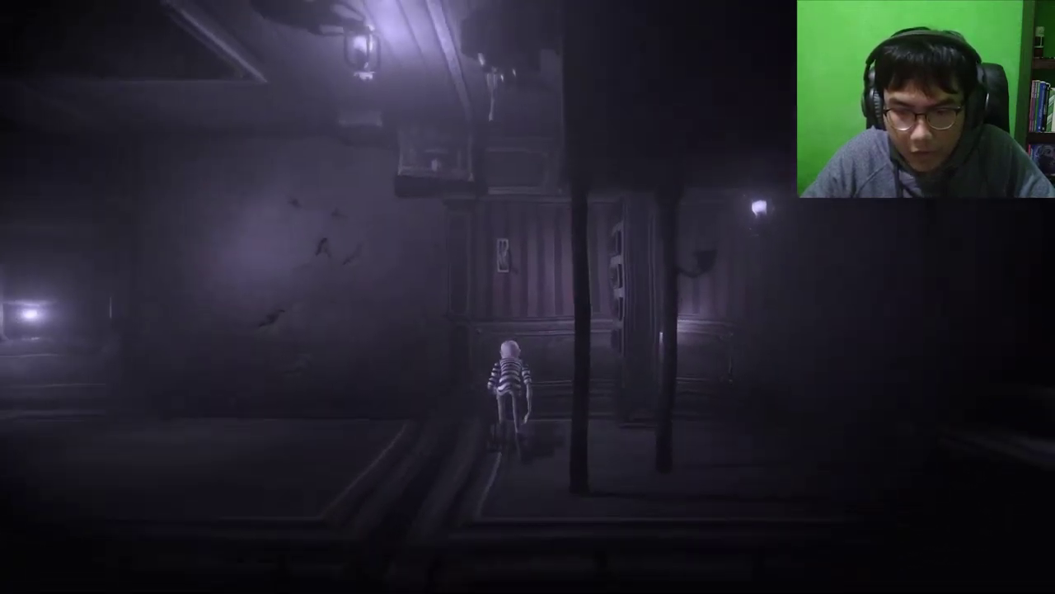
{"action": "key", "text": "d"}
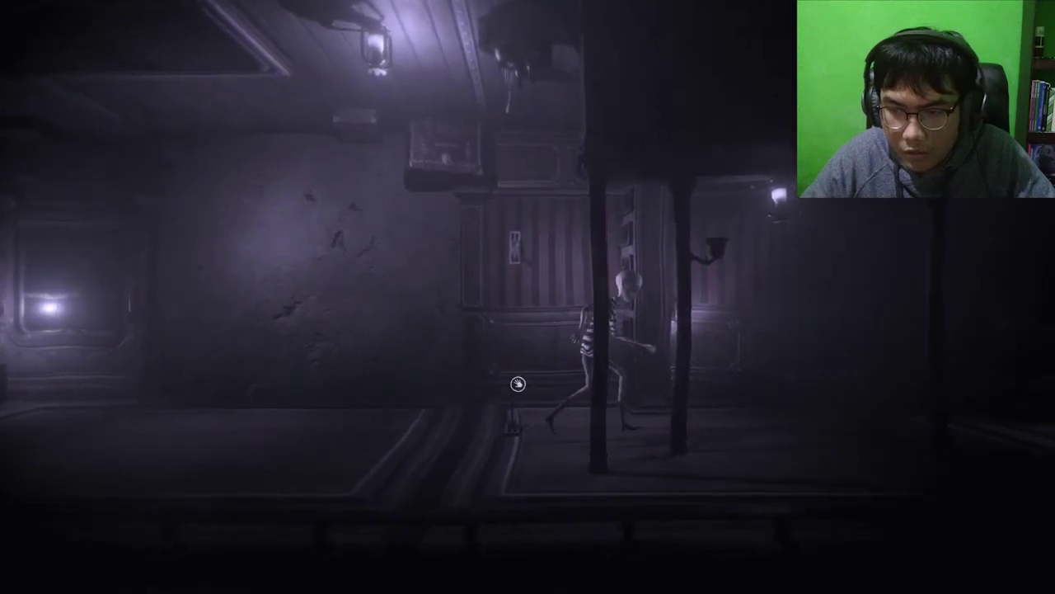
{"action": "key", "text": "d"}
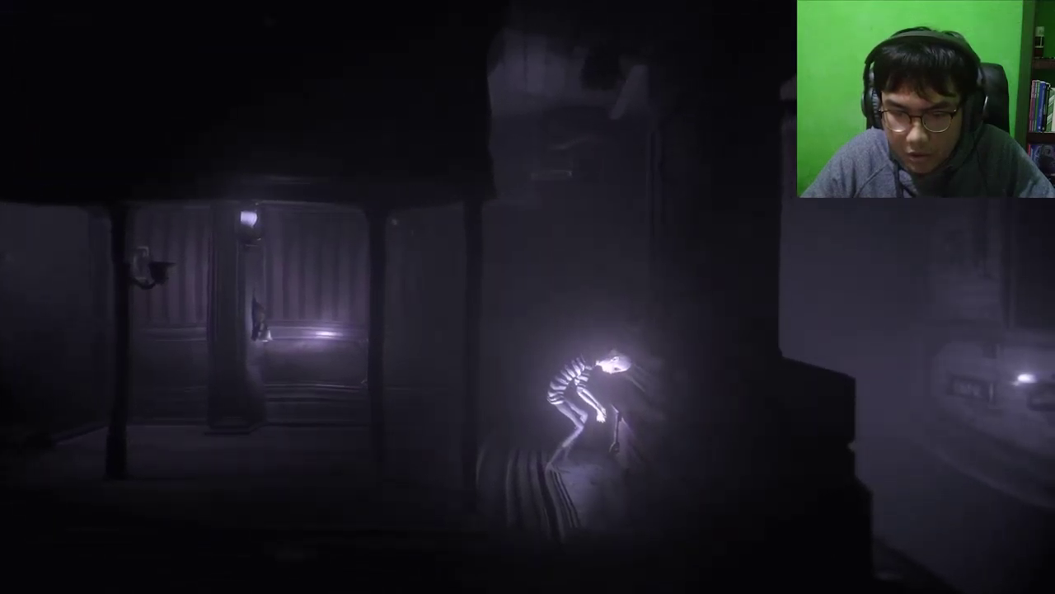
Grab the Cabinet Key in the corridor and return through the doorways to the bar room
{"action": "key", "text": "d"}
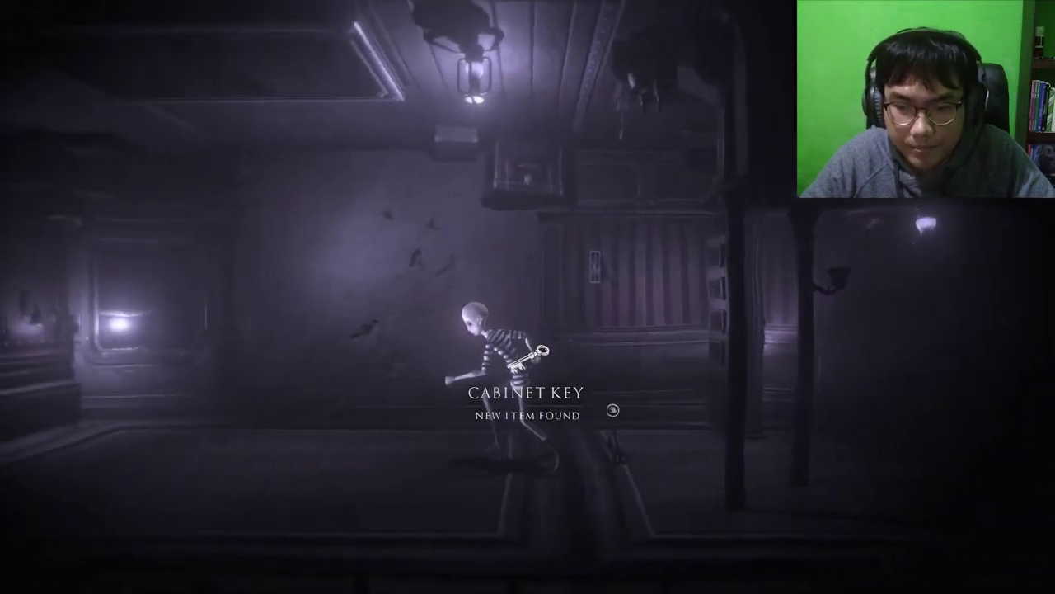
{"action": "key", "text": "a"}
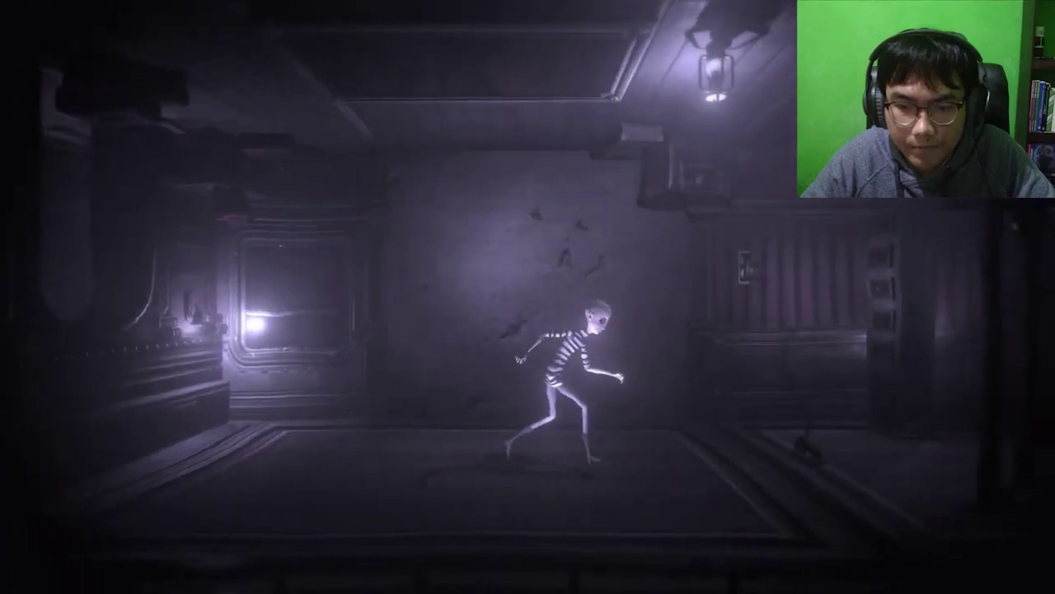
{"action": "key", "text": "w"}
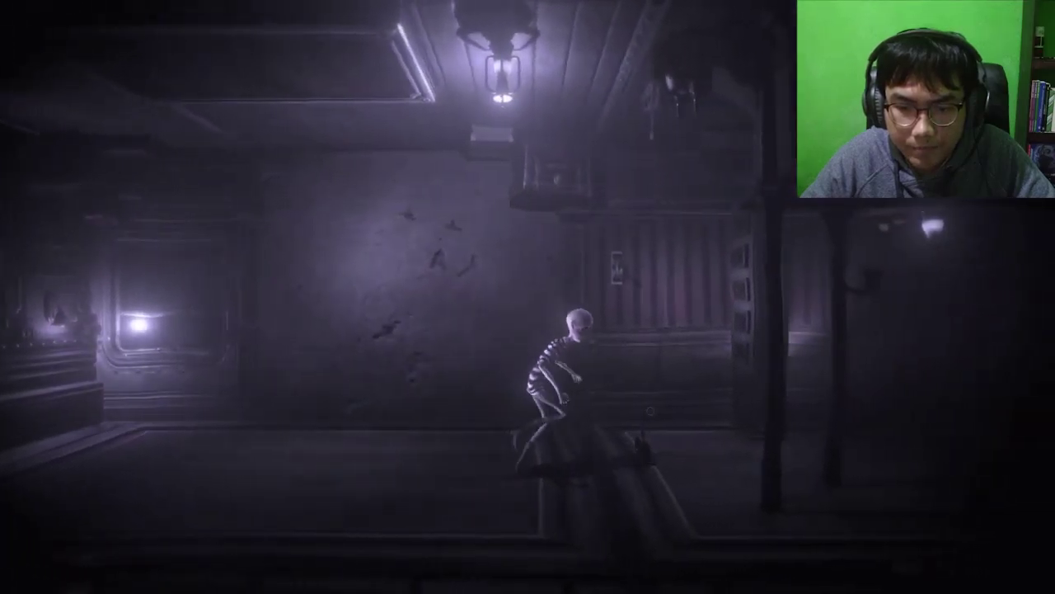
{"action": "key", "text": "w"}
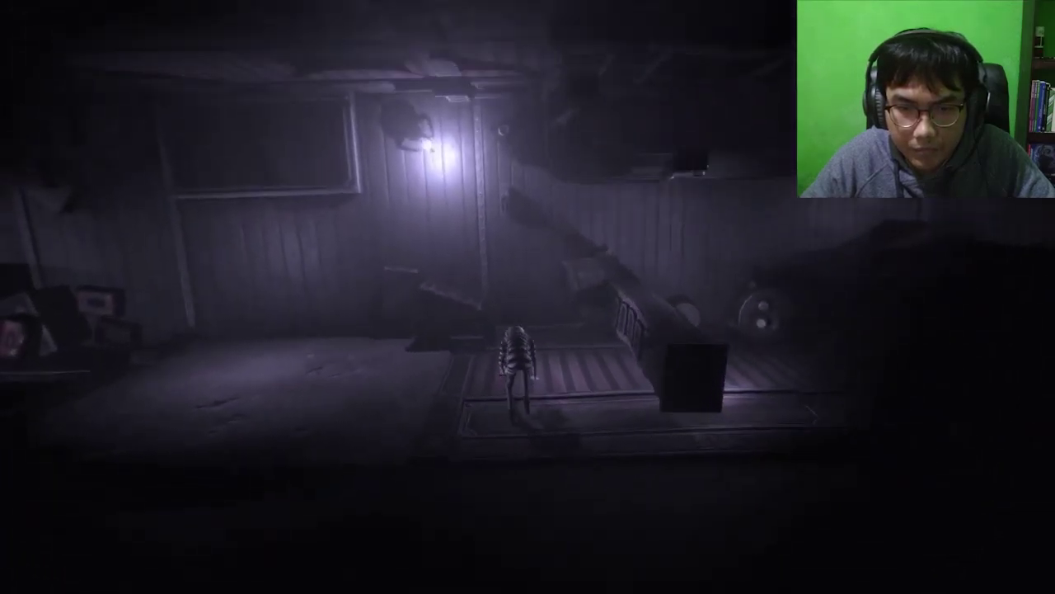
{"action": "key", "text": "w"}
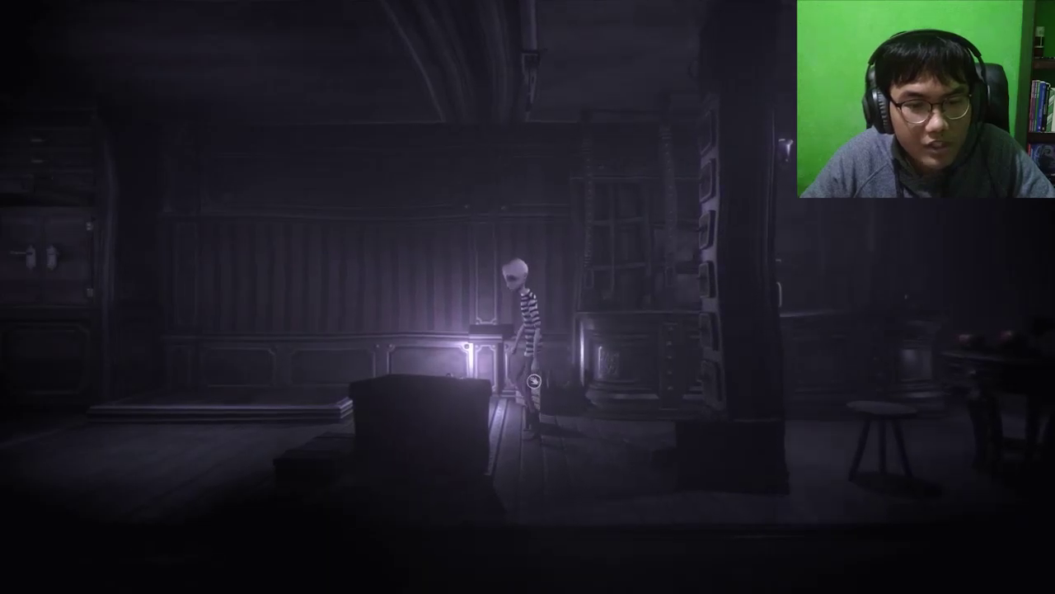
{"action": "key", "text": "a"}
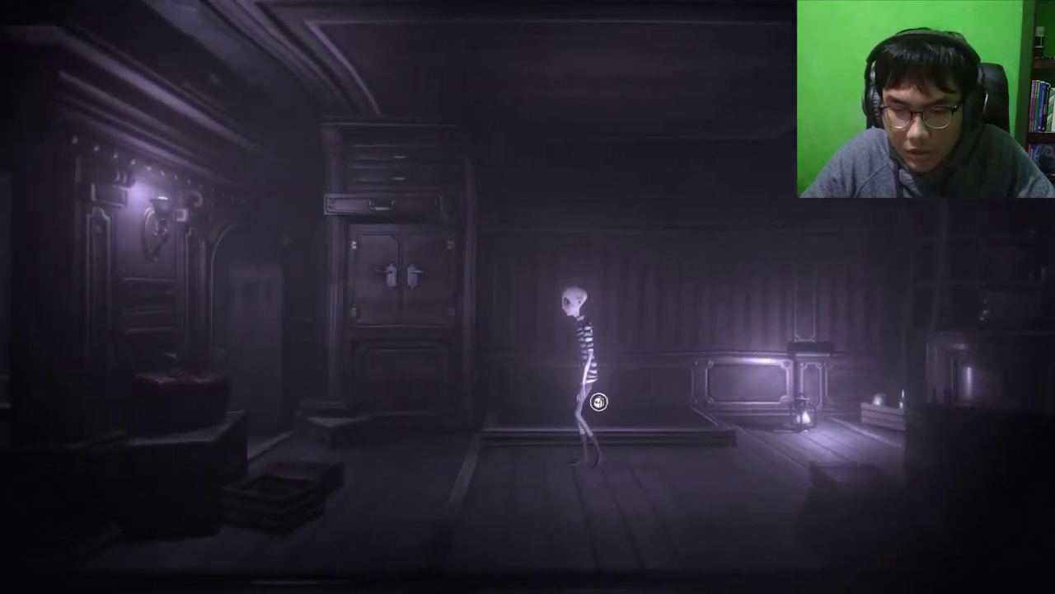
Browse the inventory to the Electrical Tape and walk across the wood-panelled room
{"action": "key", "text": "d"}
{"action": "key", "text": "Tab"}
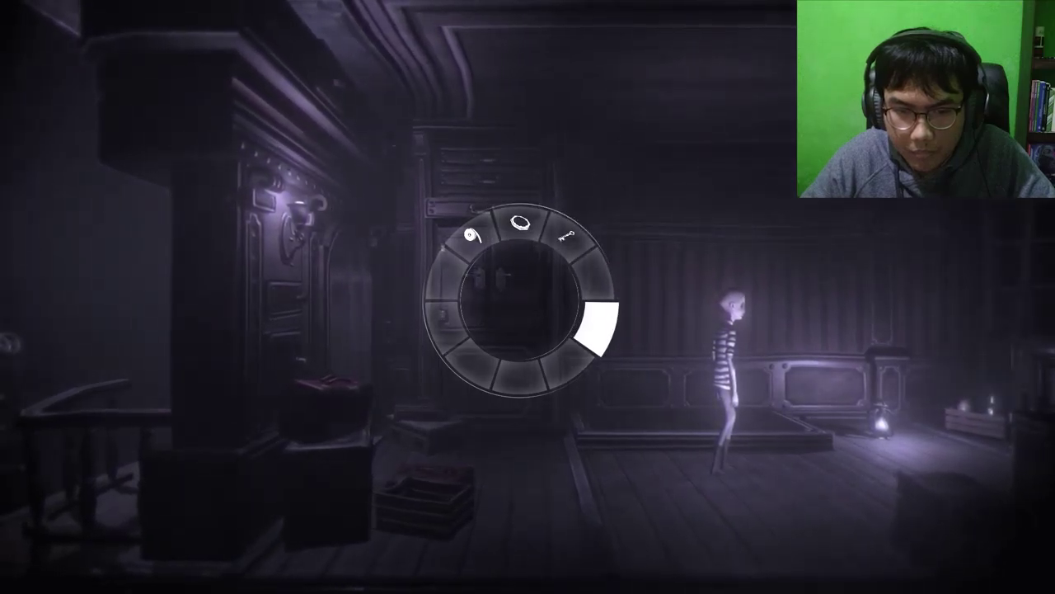
{"action": "key", "text": "w"}
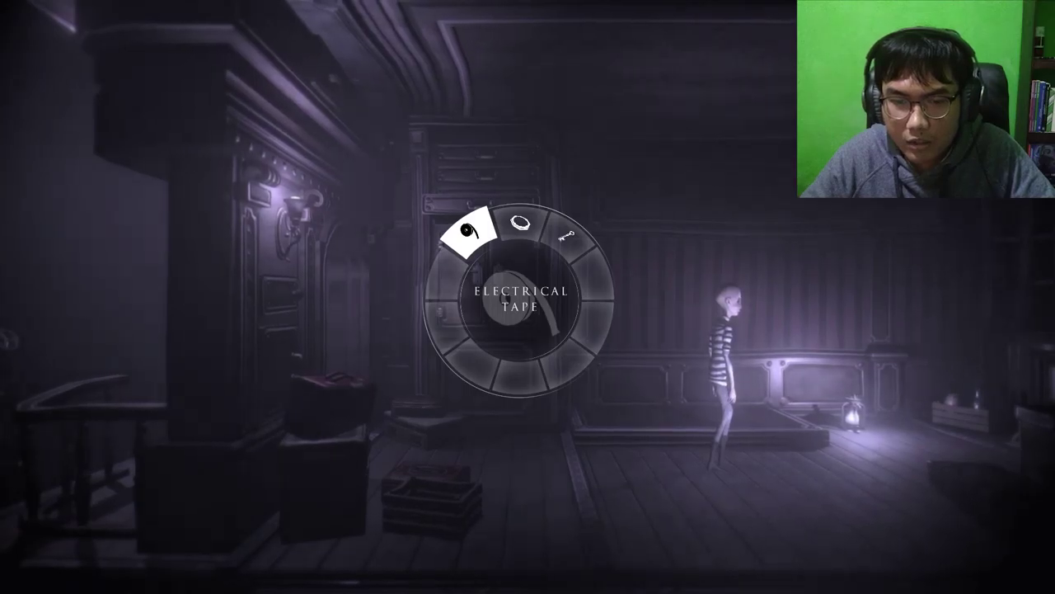
{"action": "key", "text": "d"}
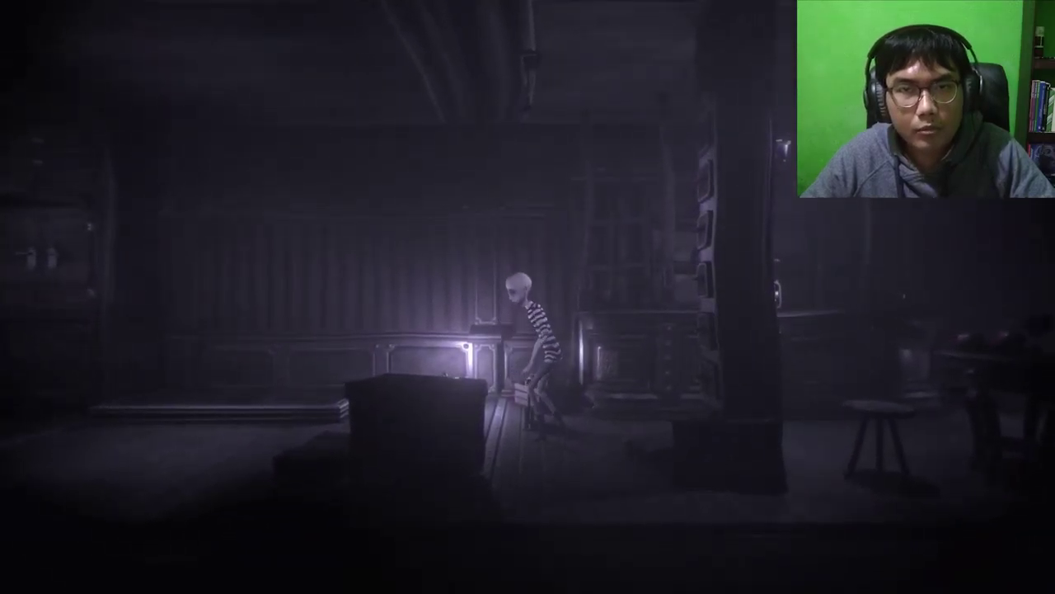
{"action": "key", "text": "a"}
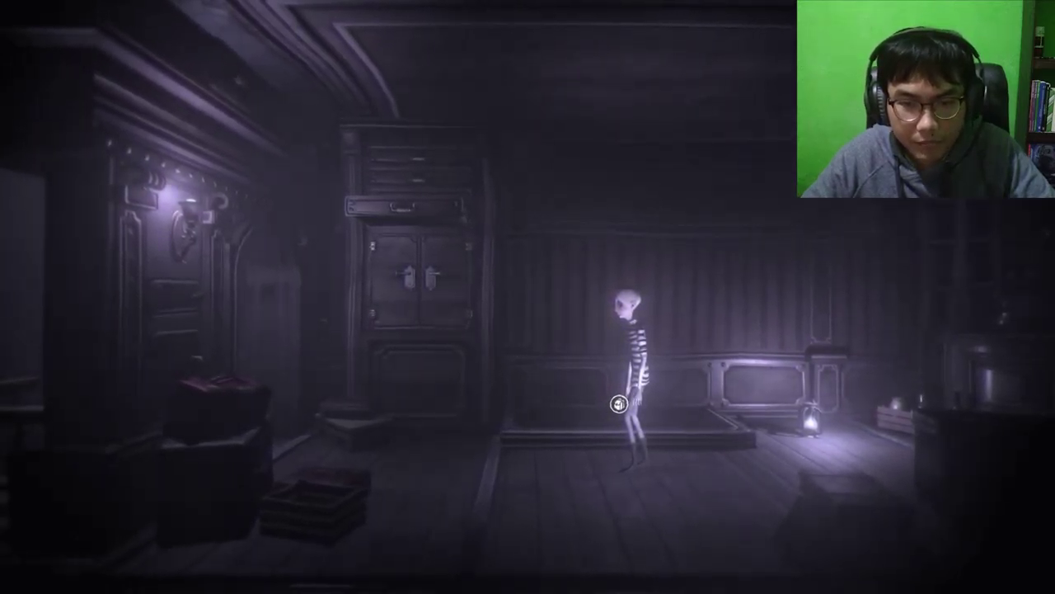
{"action": "key", "text": "Tab"}
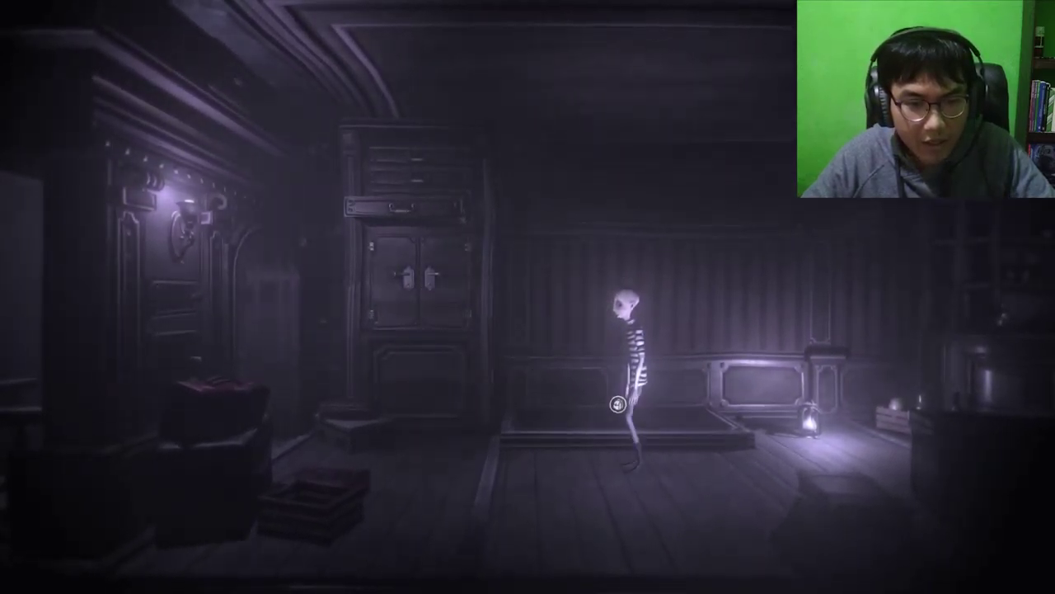
Walk up to the cabinet and take the Corkscrew out of it
{"action": "key", "text": "a"}
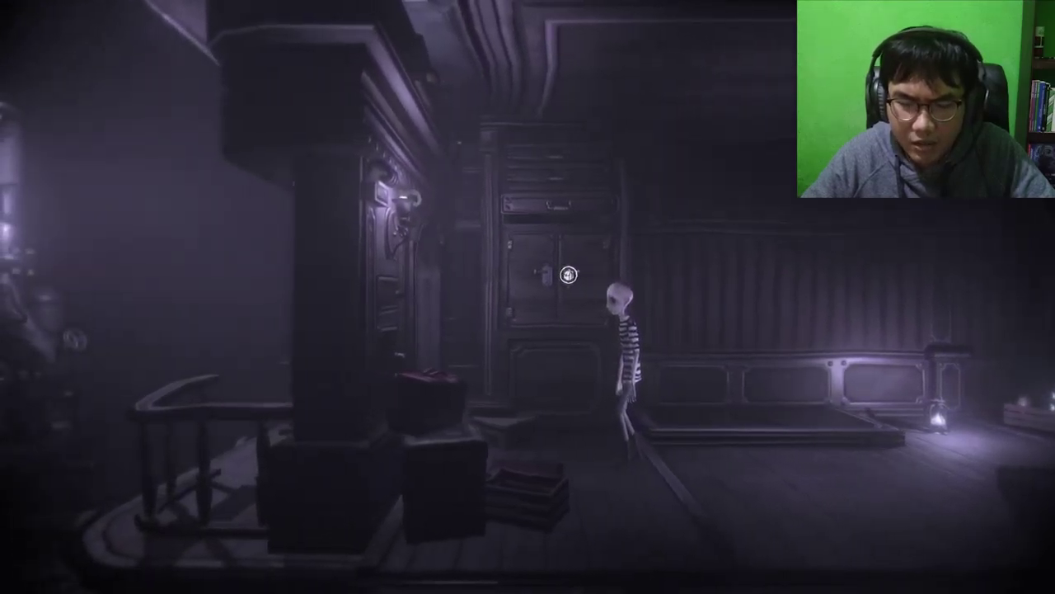
{"action": "key", "text": "a"}
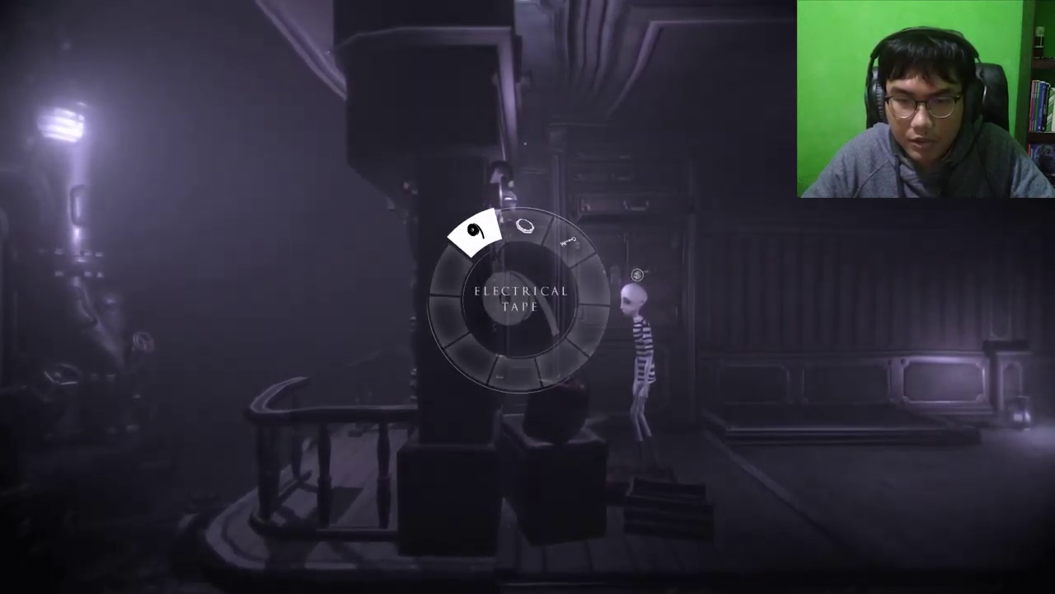
{"action": "key", "text": "e"}
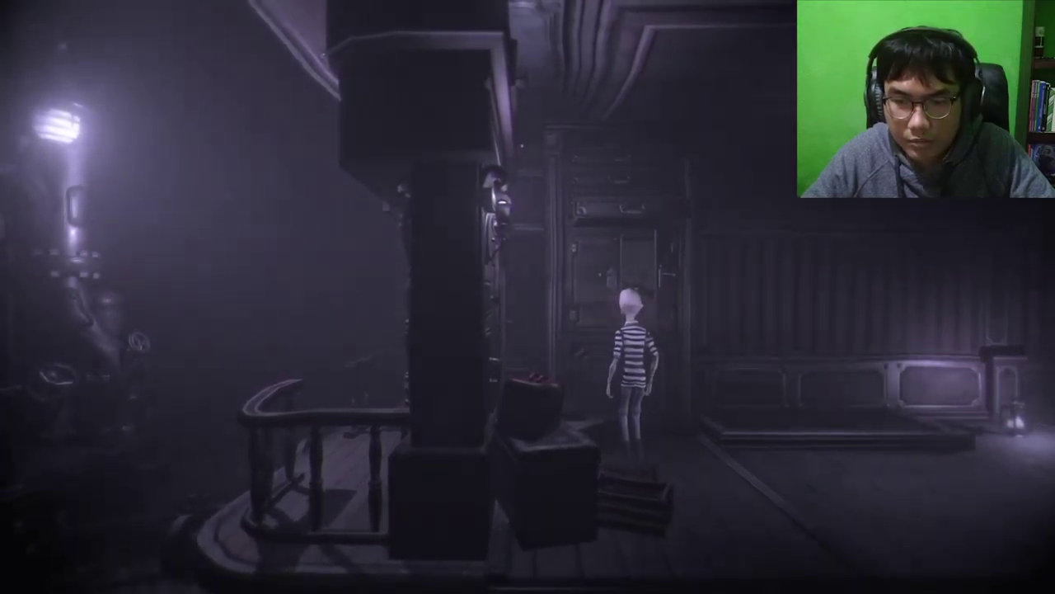
{"action": "key", "text": "e"}
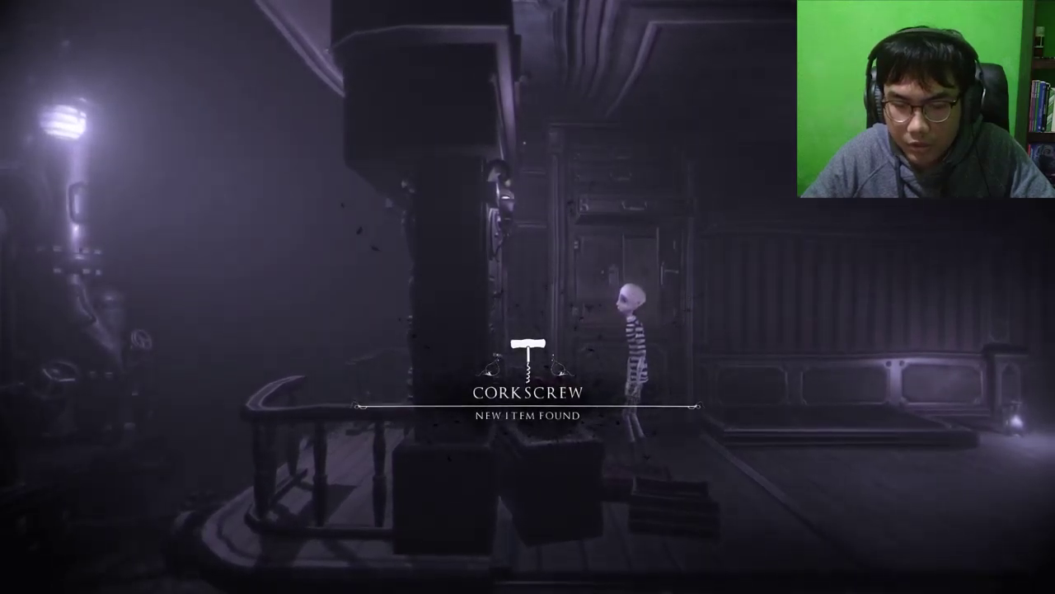
Check the item wheel to confirm the Corkscrew is in the inventory
{"action": "key", "text": "d"}
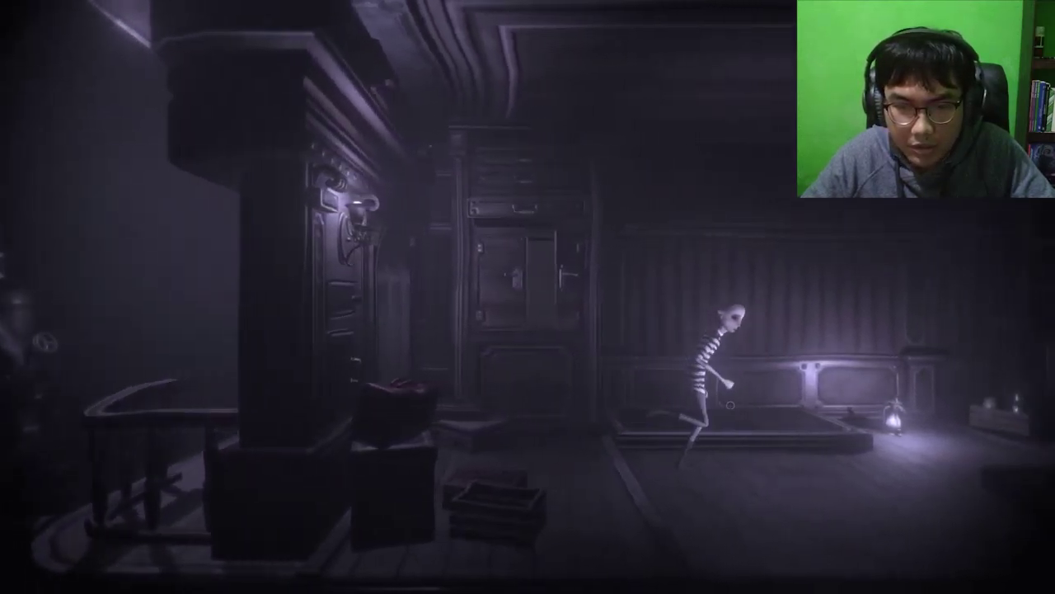
{"action": "key", "text": "Tab"}
{"action": "key", "text": "Right"}
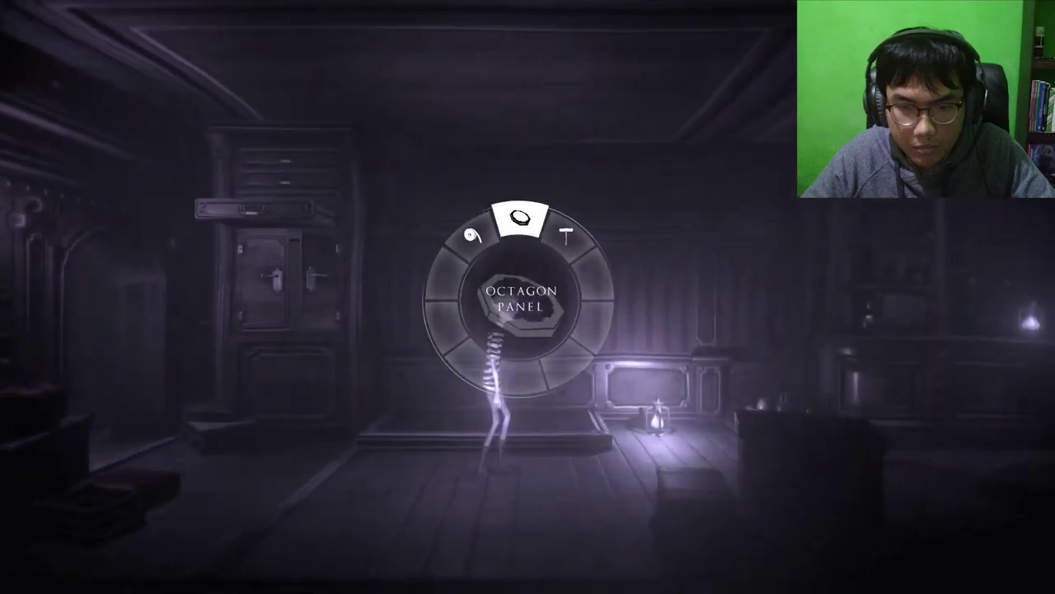
{"action": "key", "text": "Right"}
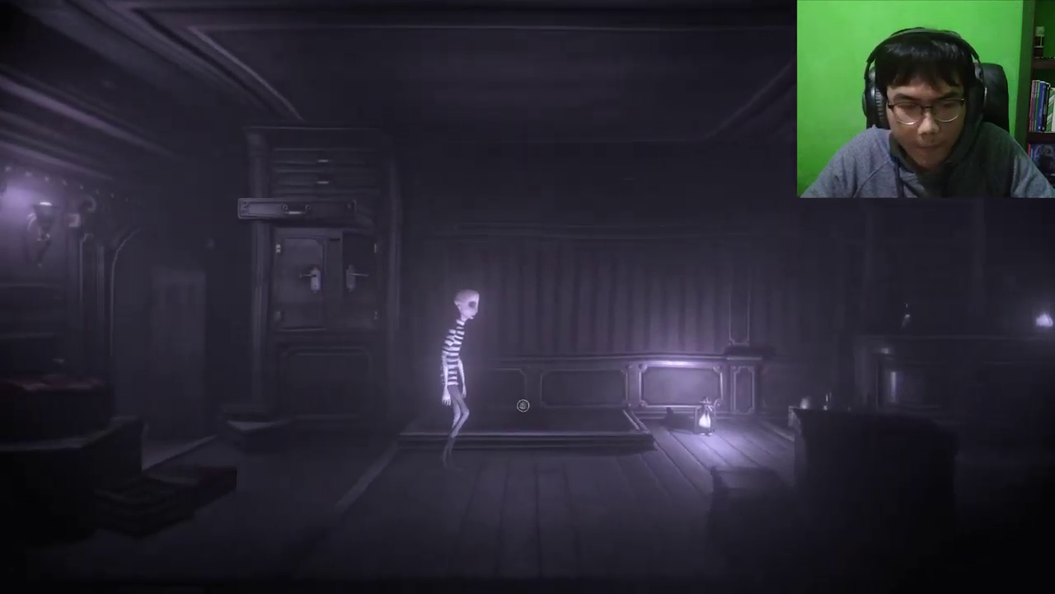
Walk left along the balcony and through the foggy machine room to the round hatch
{"action": "key", "text": "a"}
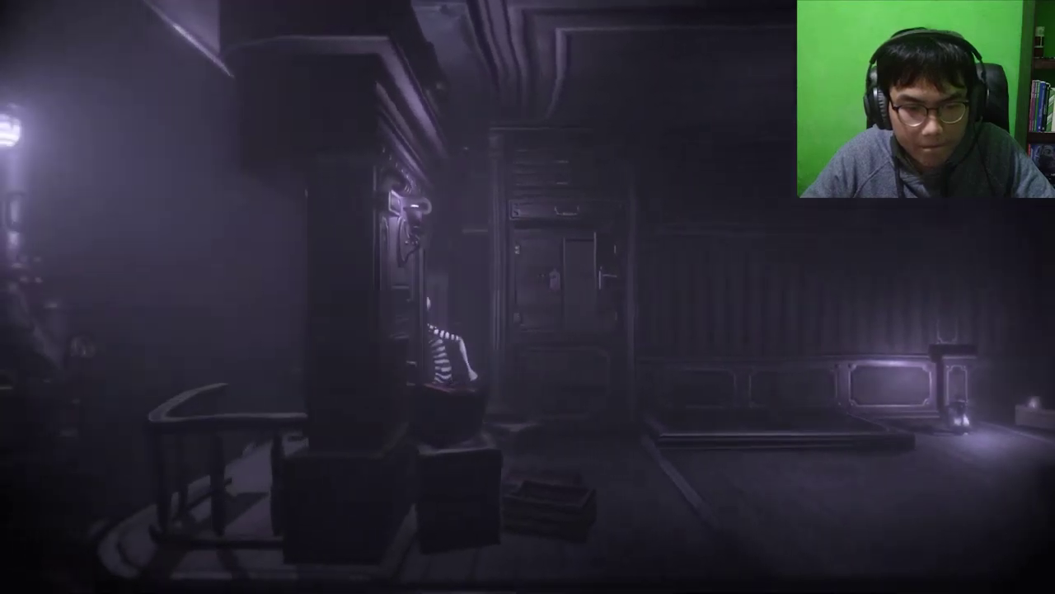
{"action": "key", "text": "a"}
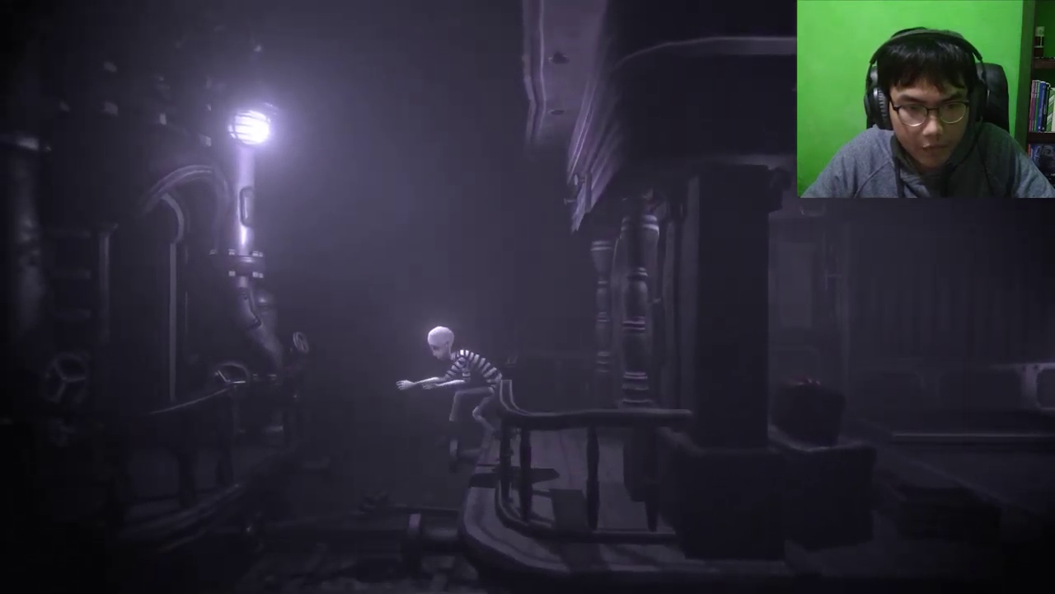
{"action": "key", "text": "a"}
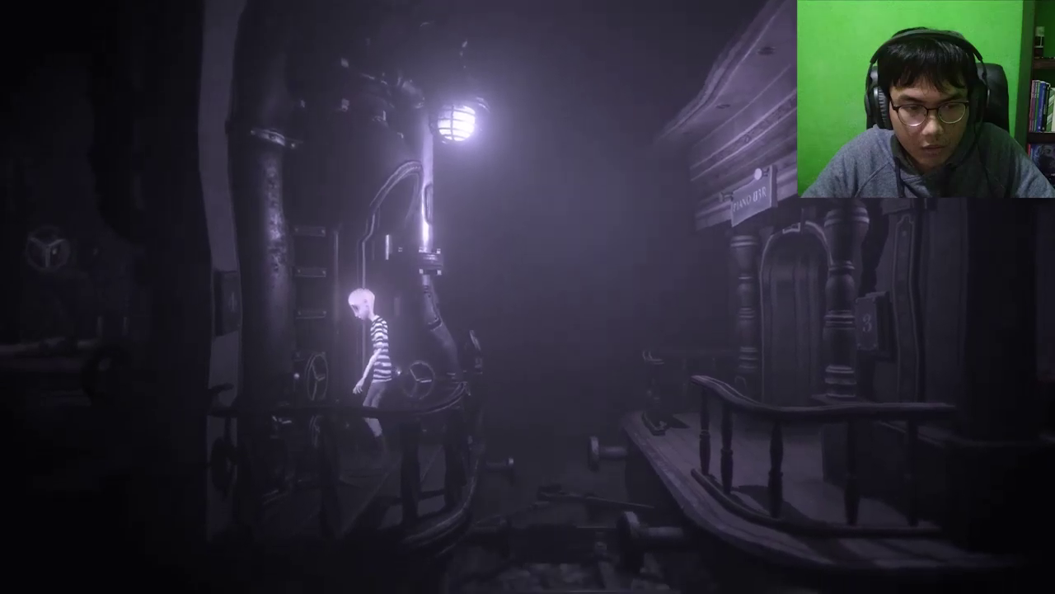
{"action": "key", "text": "a"}
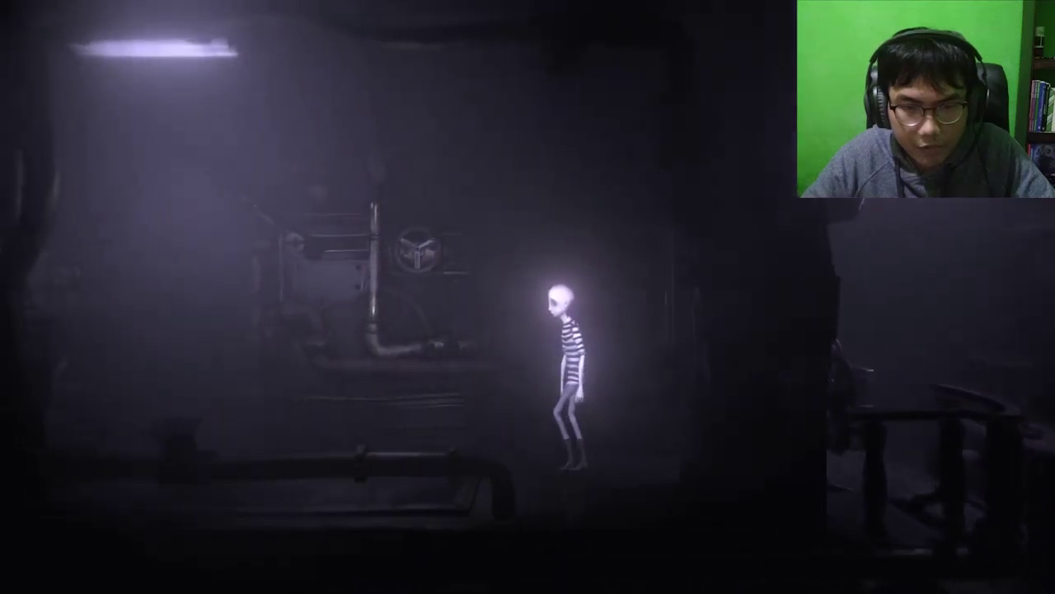
{"action": "key", "text": "a"}
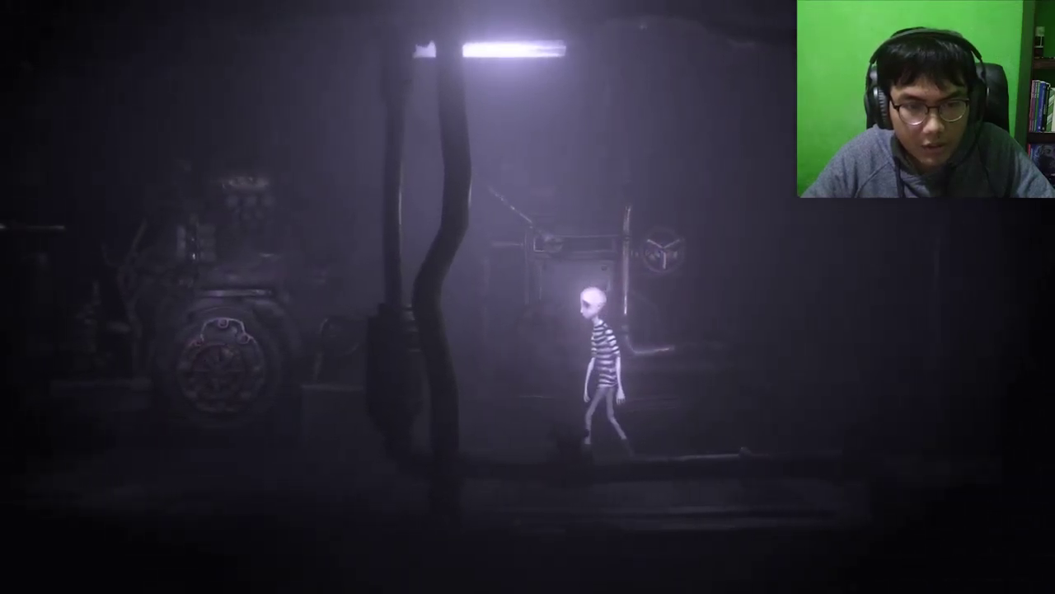
{"action": "key", "text": "a"}
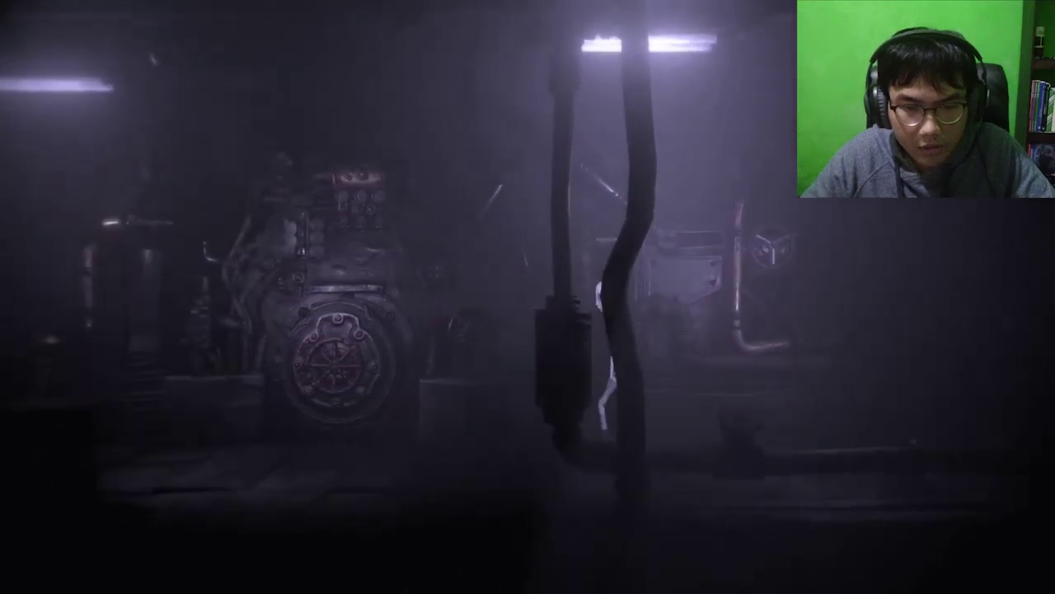
{"action": "key", "text": "a"}
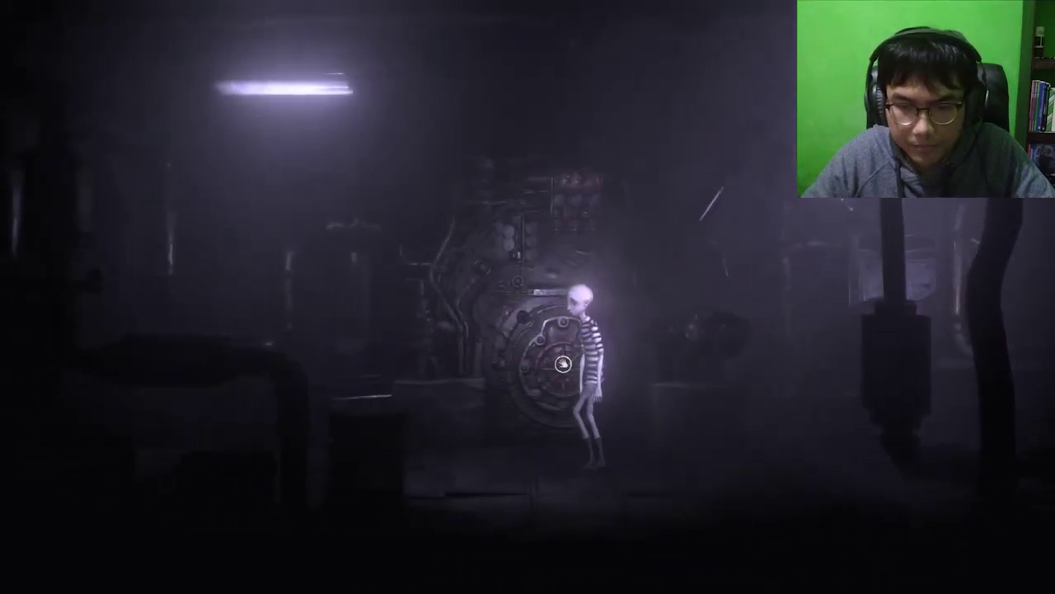
Try the round hatch and cycle the item wheel past the Octagon Panel and Corkscrew
{"action": "key", "text": "e"}
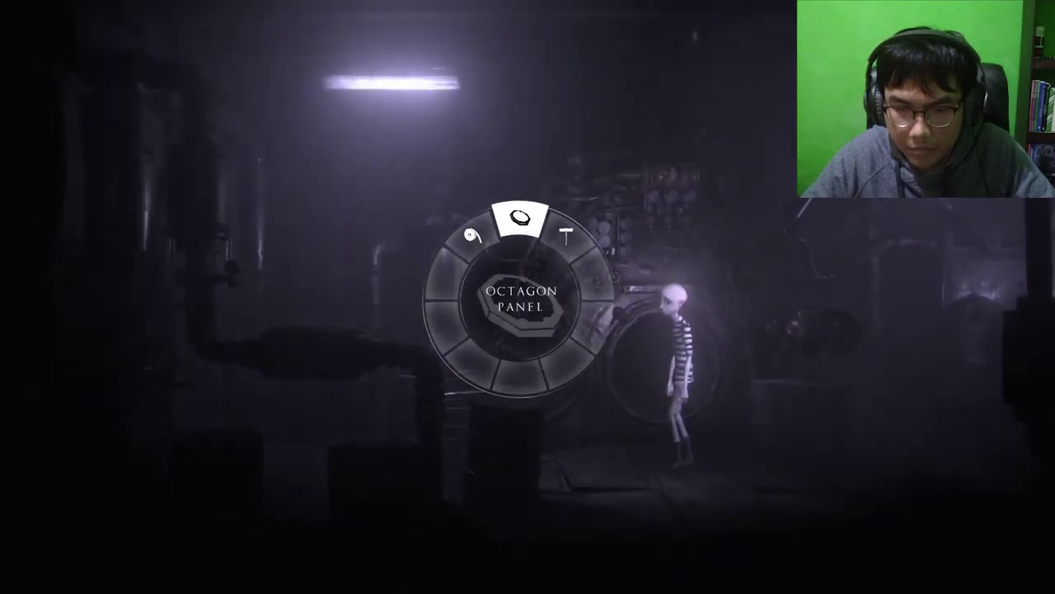
{"action": "key", "text": "d"}
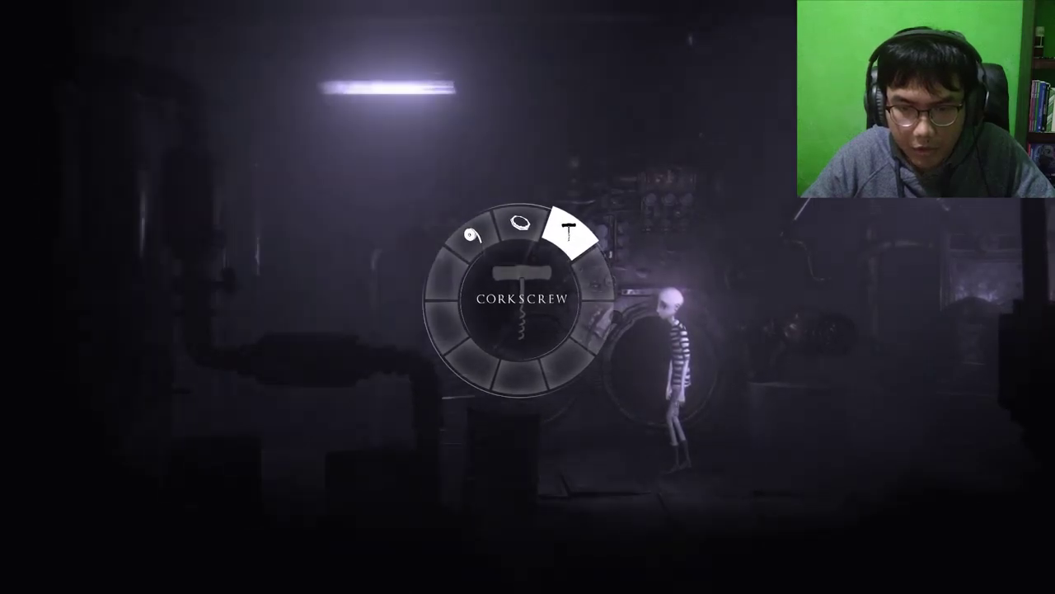
{"action": "key", "text": "d"}
Walk left through the boiler room past the control booth to the cable panel wall
{"action": "key", "text": "a"}
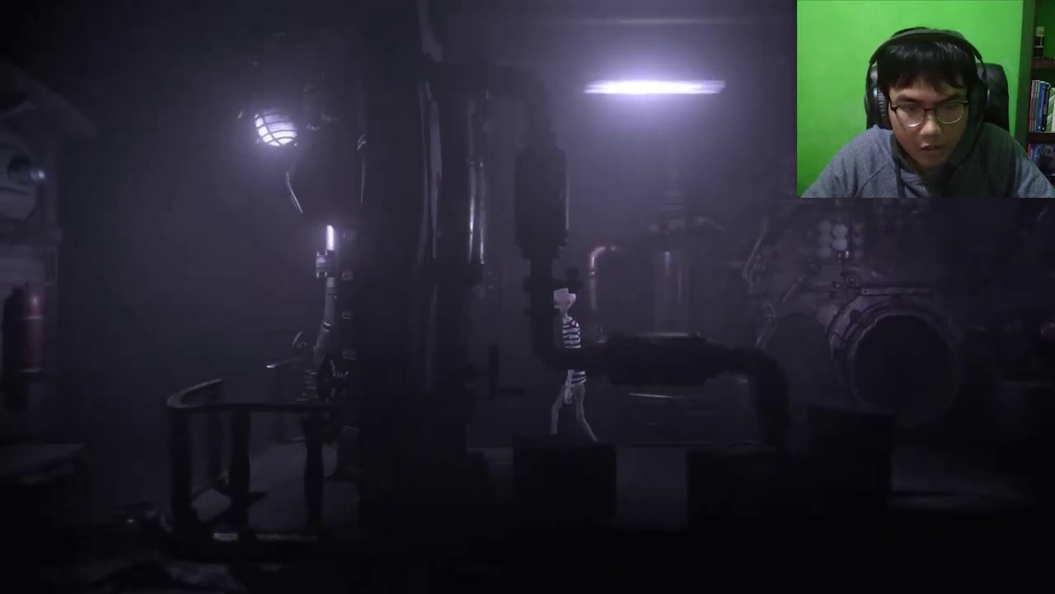
{"action": "key", "text": "a"}
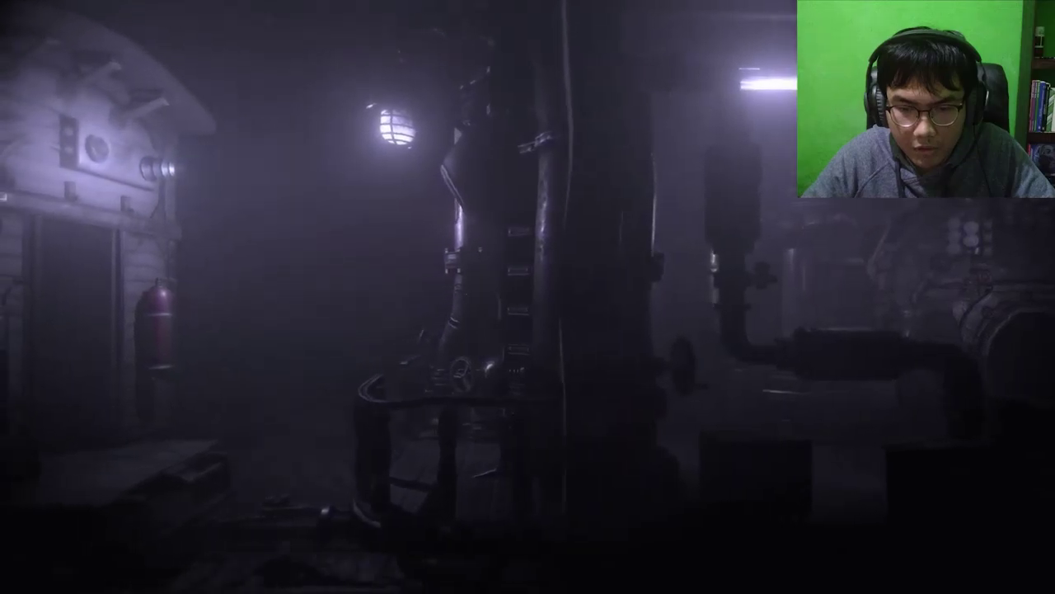
{"action": "key", "text": "a"}
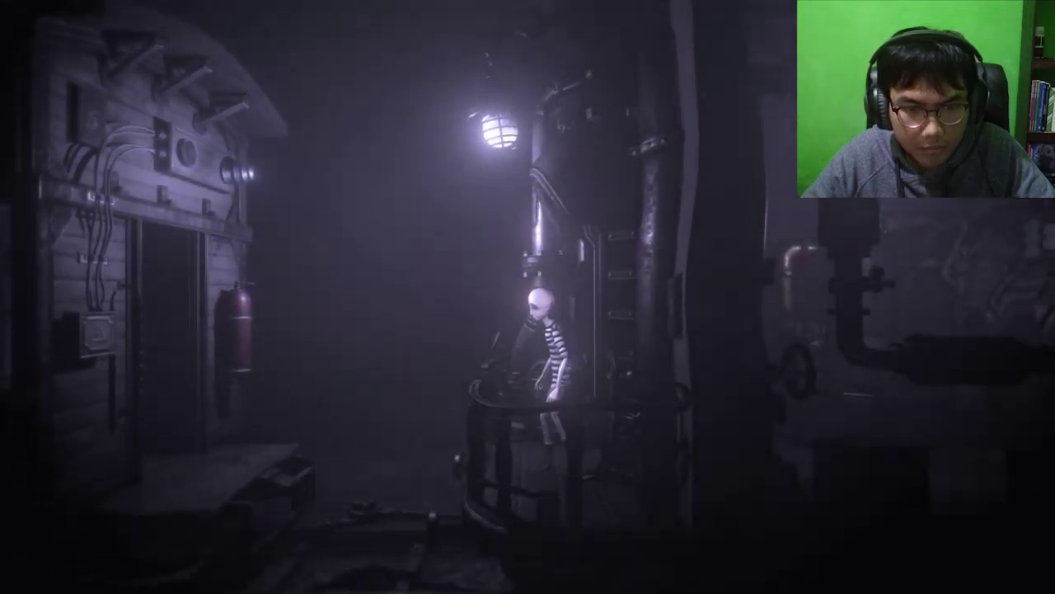
{"action": "key", "text": "a"}
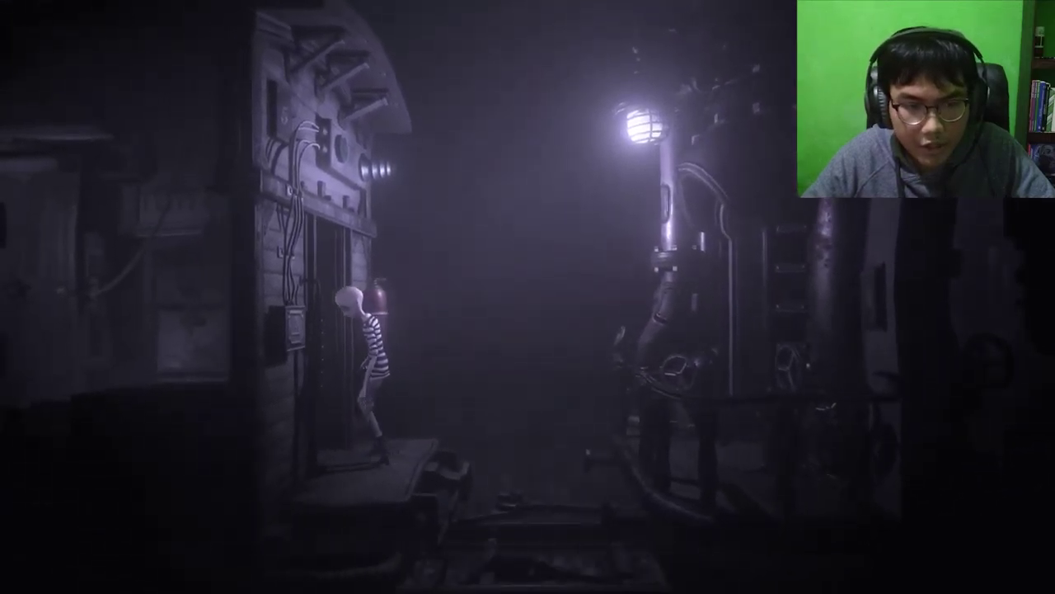
{"action": "key", "text": "a"}
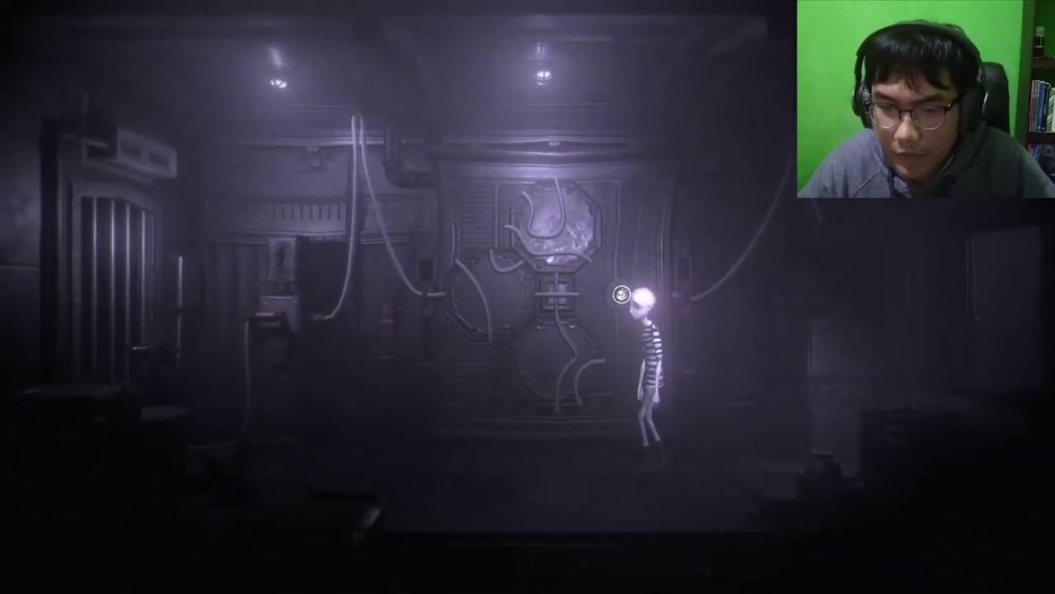
{"action": "key", "text": "e"}
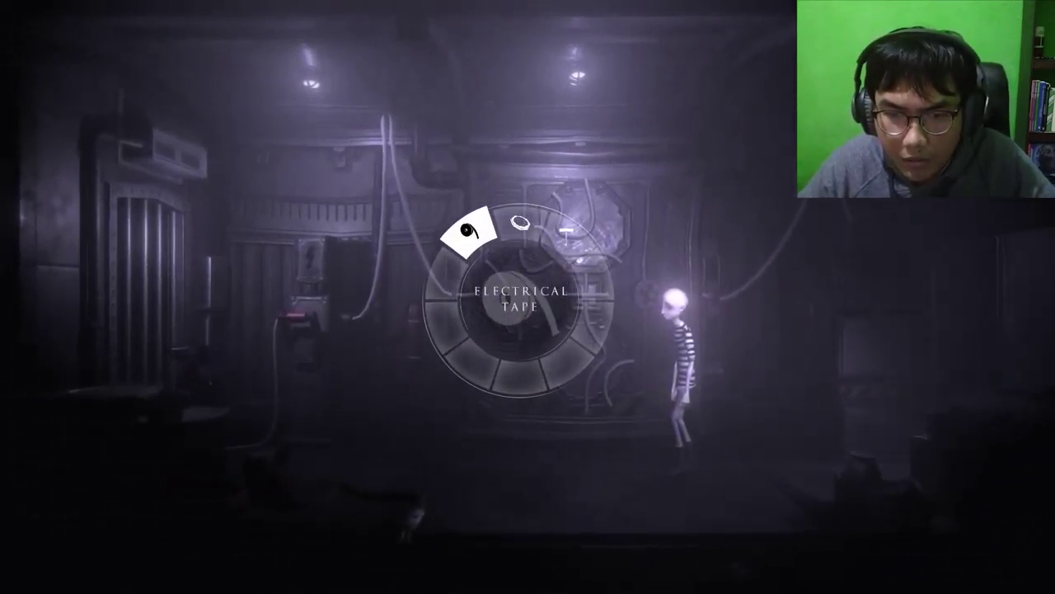
Close and reopen the item wheel at the octagonal panel wall, then close it
{"action": "key", "text": "d"}
{"action": "key", "text": "e"}
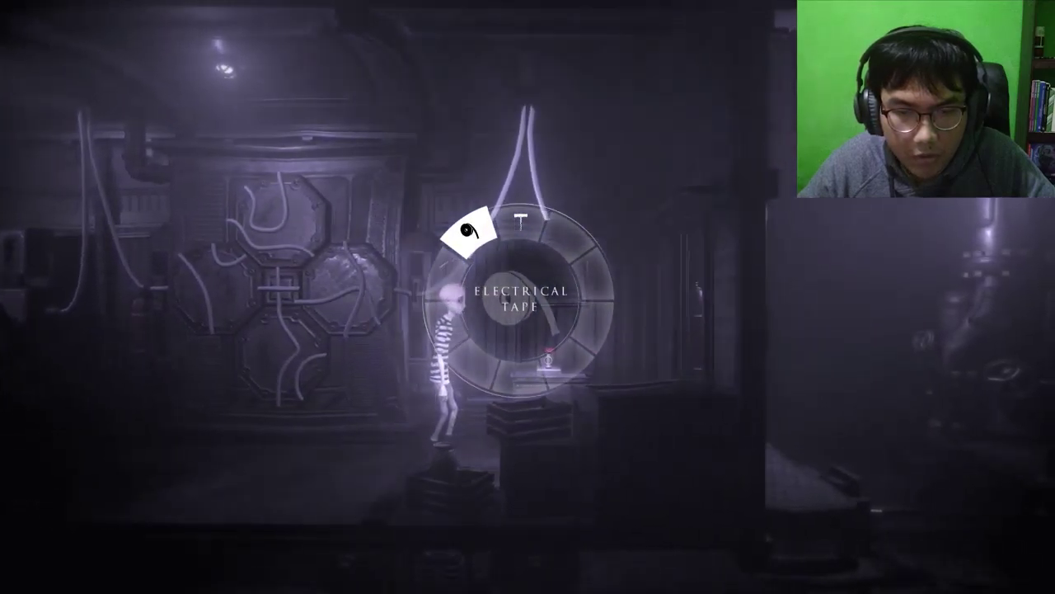
{"action": "key", "text": "e"}
{"action": "key", "text": "e"}
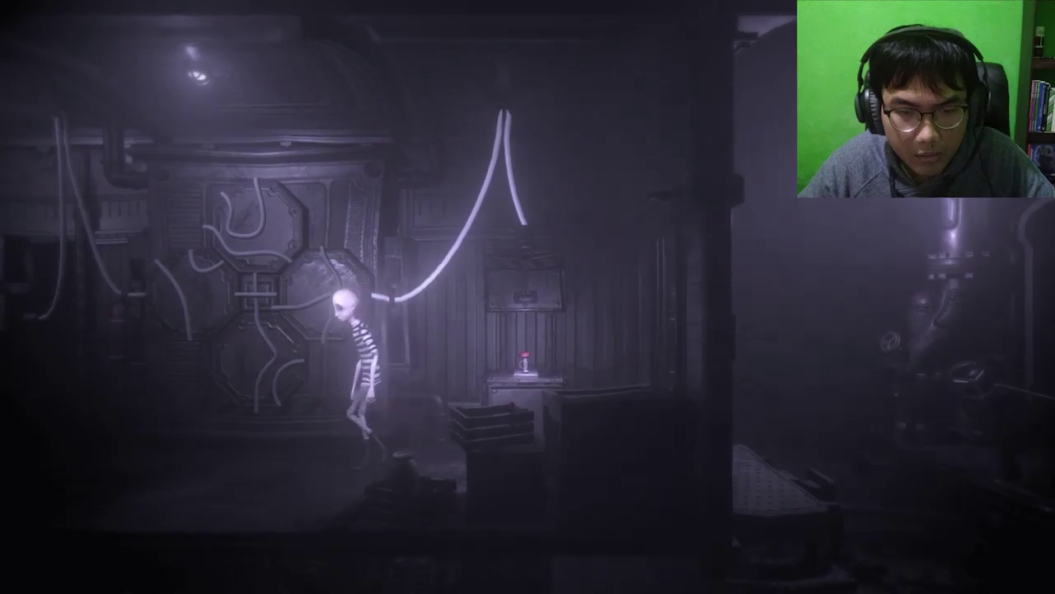
Grab the red cable end and carry it right to the console, completing the glowing cable
{"action": "key", "text": "a"}
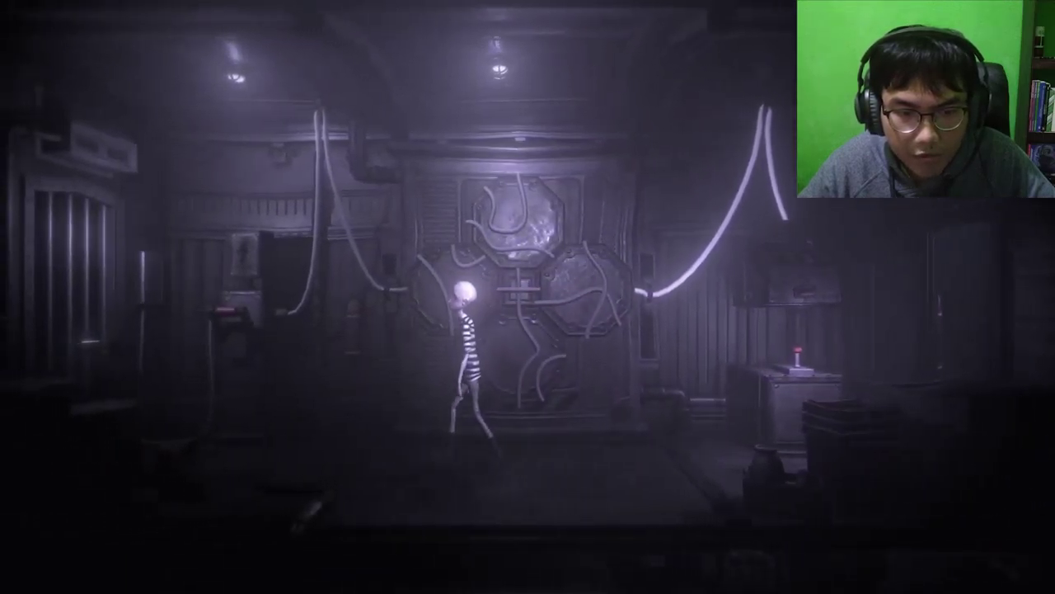
{"action": "key", "text": "a"}
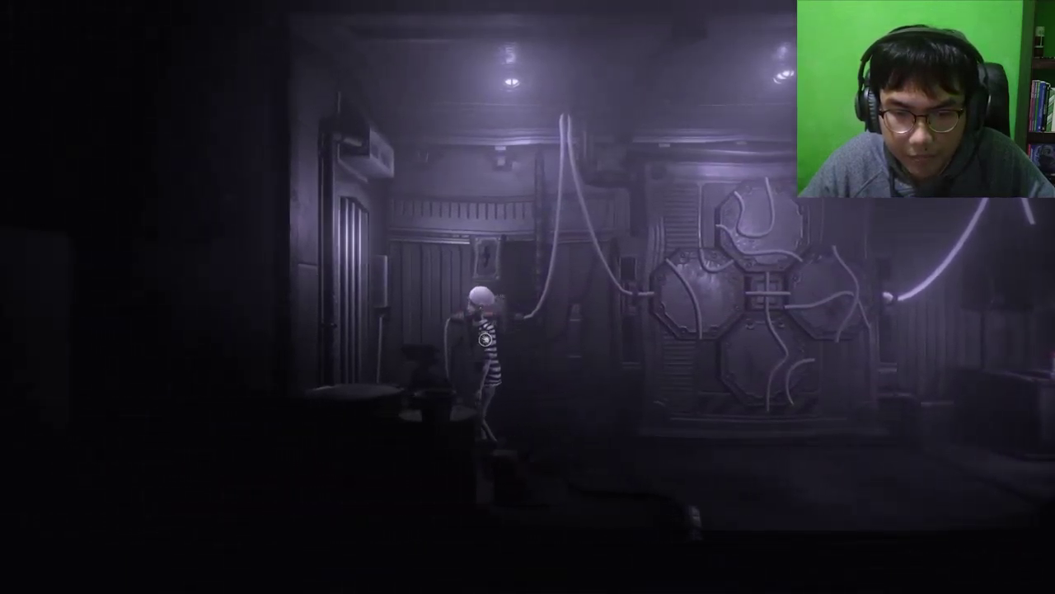
{"action": "key", "text": "e"}
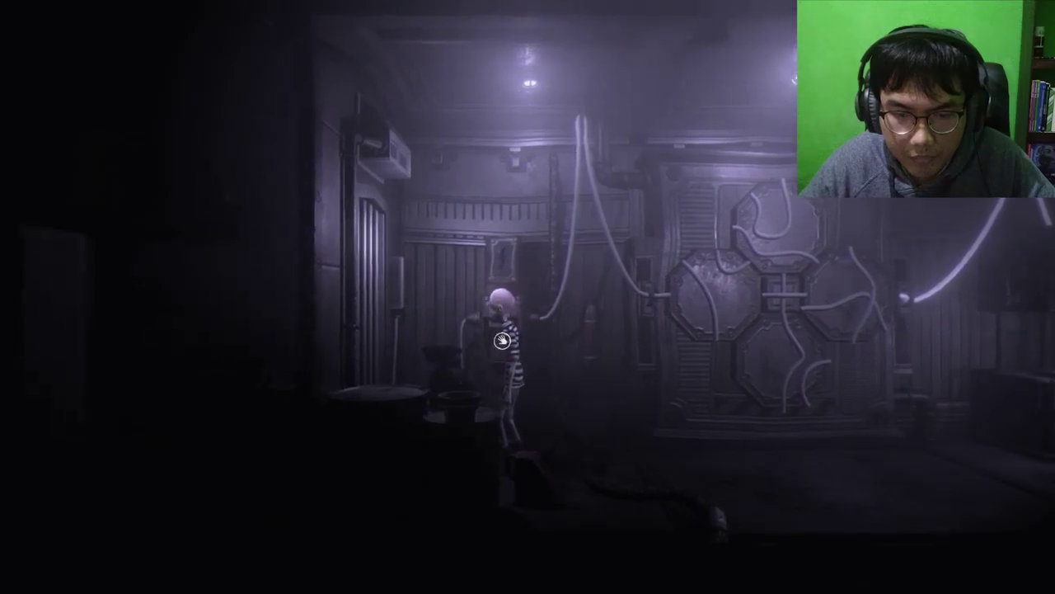
{"action": "key", "text": "d"}
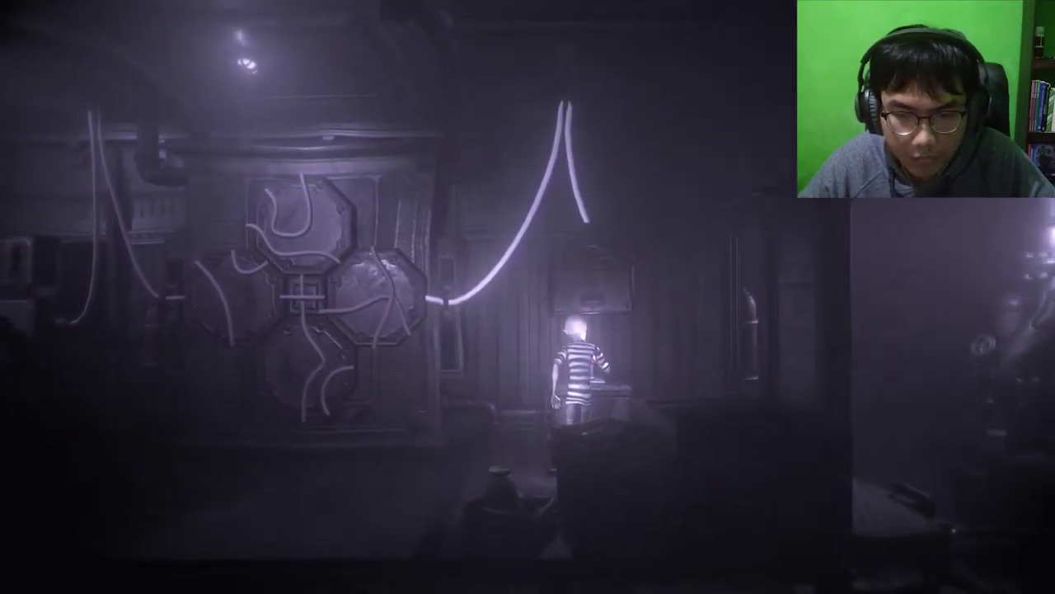
{"action": "key", "text": "e"}
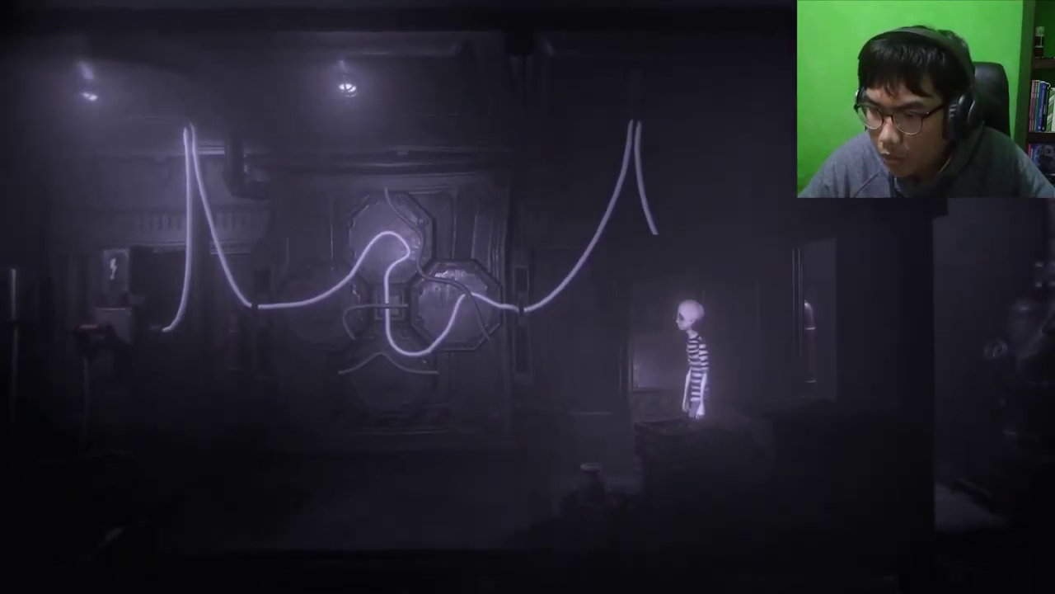
Run left past the lightning wall panel and through the back doorway to the cabinet
{"action": "key", "text": "a"}
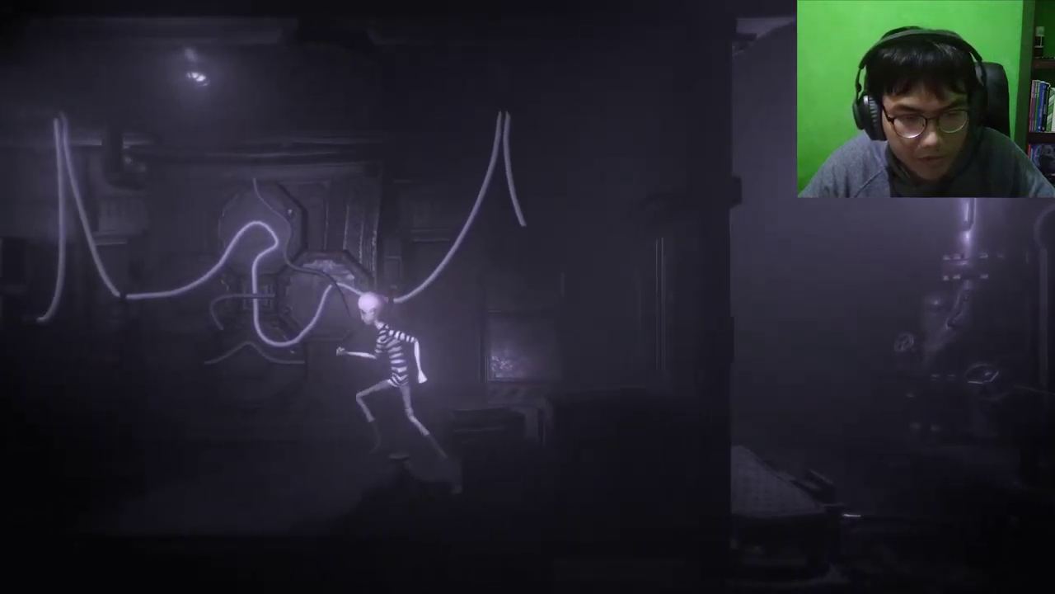
{"action": "key", "text": "a"}
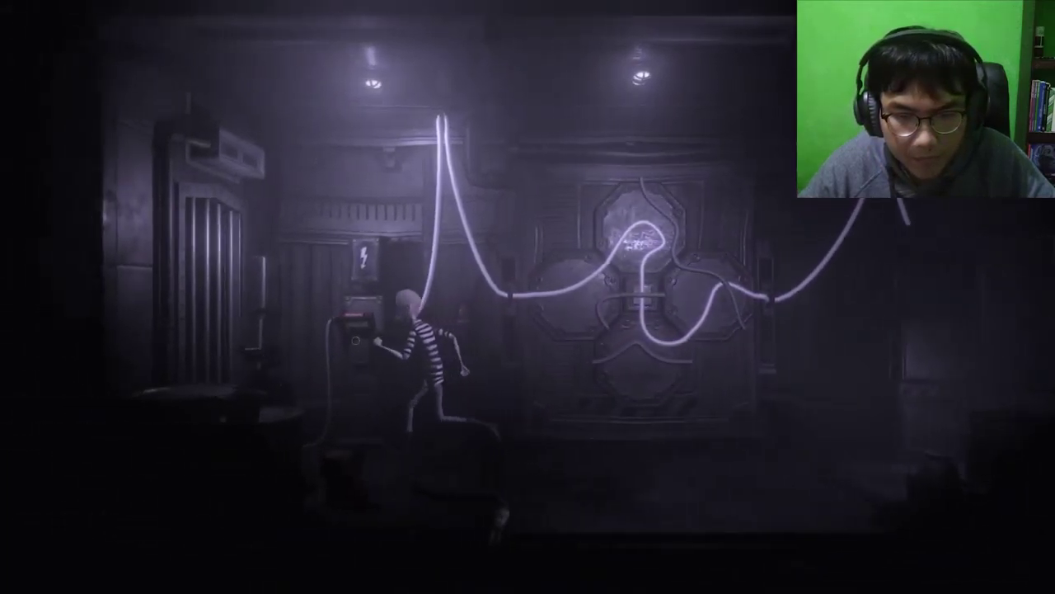
{"action": "key", "text": "a"}
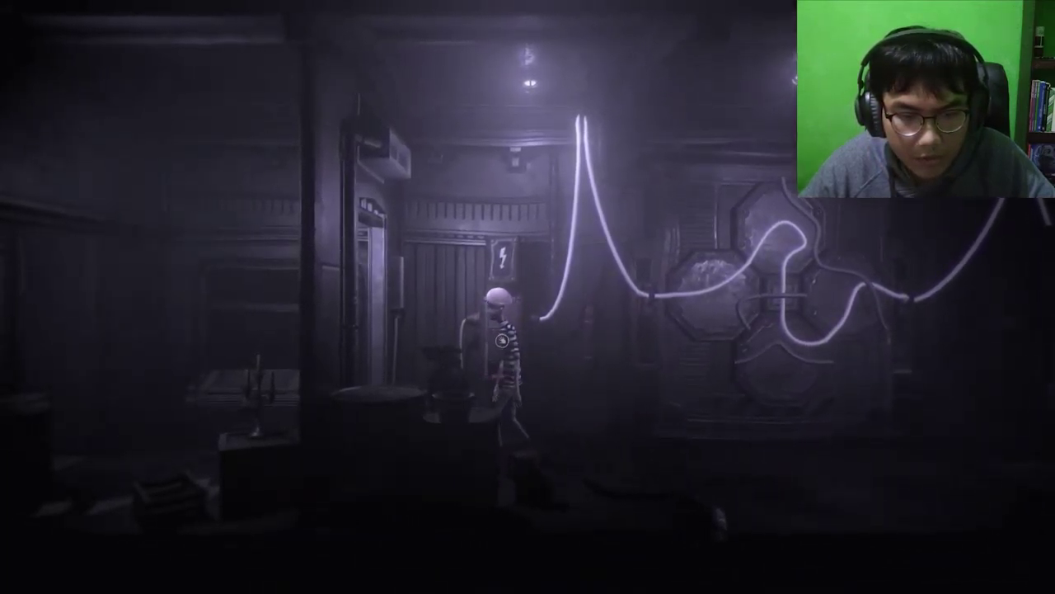
{"action": "key", "text": "a"}
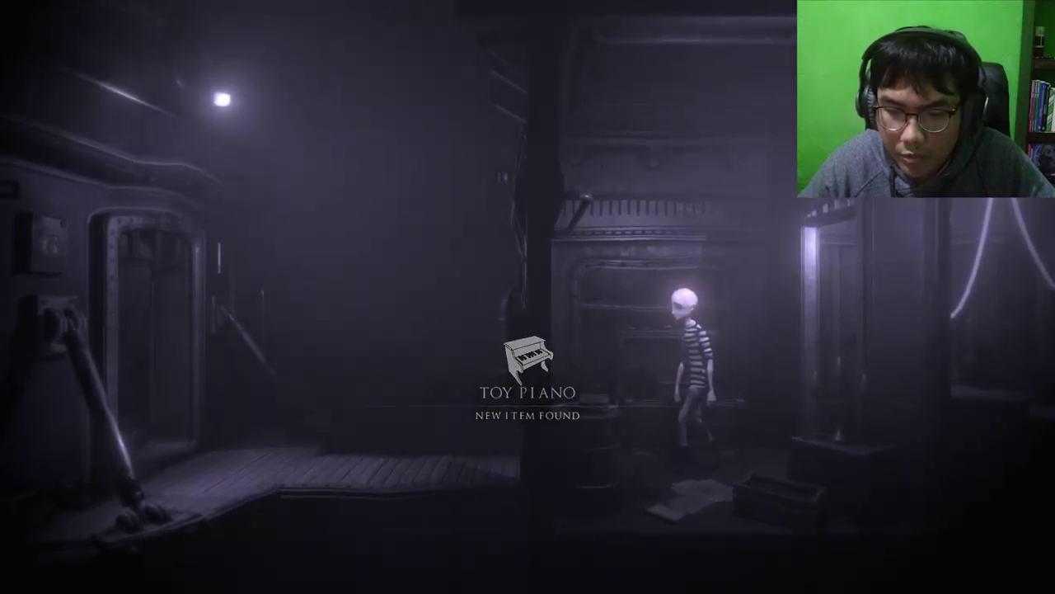
Collect the Toy Piano, then run left through the doorway into the room with seats
{"action": "key", "text": "d"}
{"action": "key", "text": "a"}
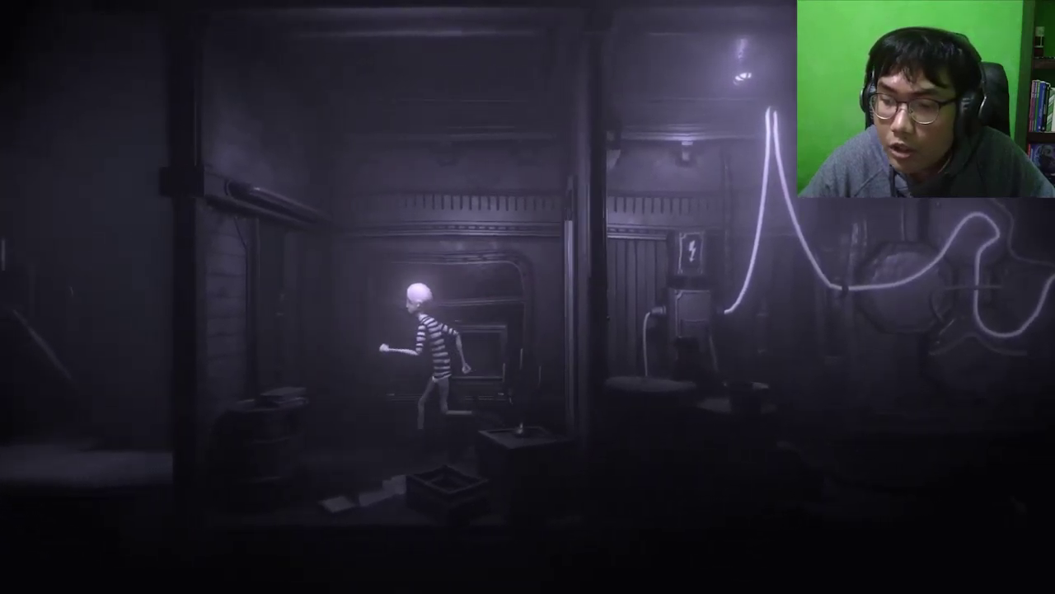
{"action": "key", "text": "d"}
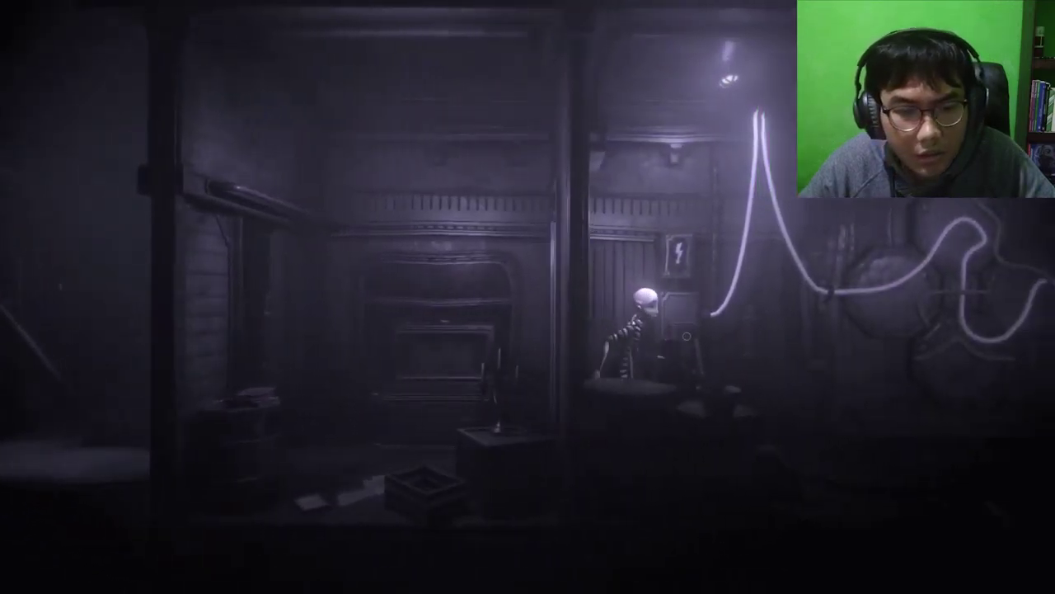
{"action": "key", "text": "a"}
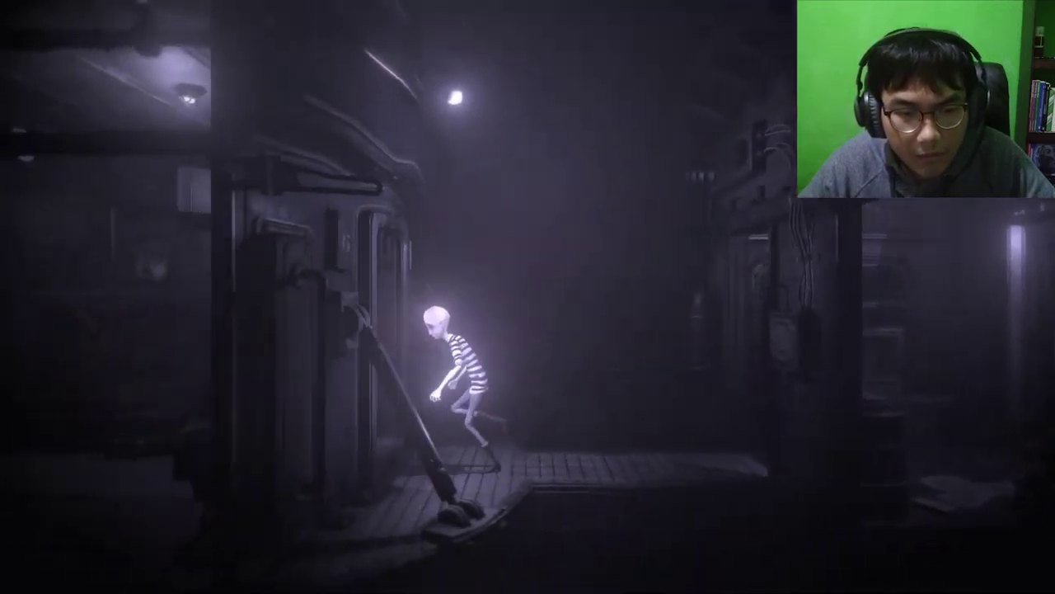
{"action": "key", "text": "a"}
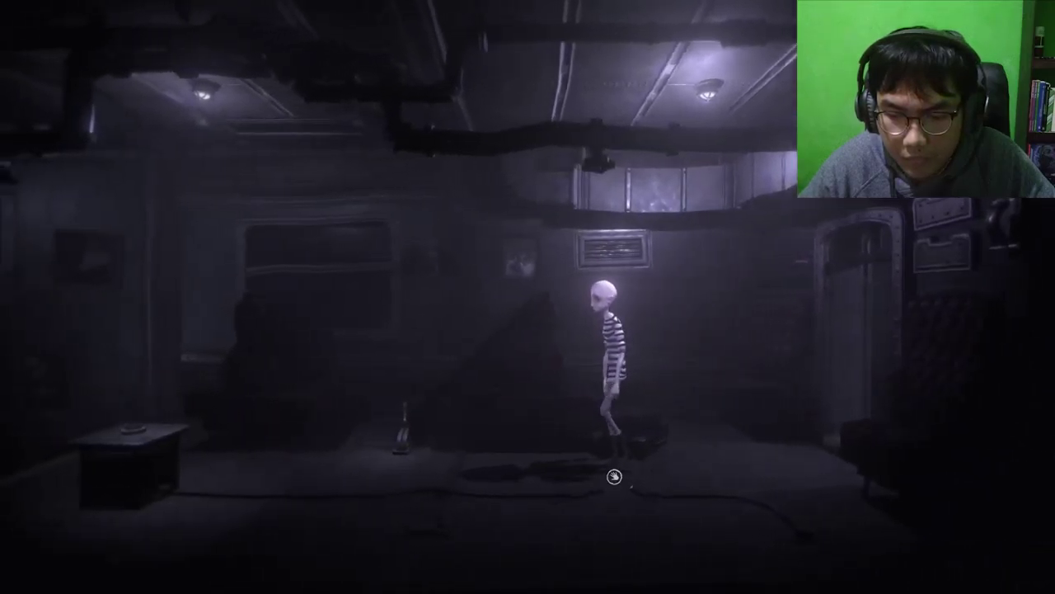
Crouch at the floor spot and pick up the item
{"action": "key", "text": "ctrl"}
{"action": "key", "text": "d"}
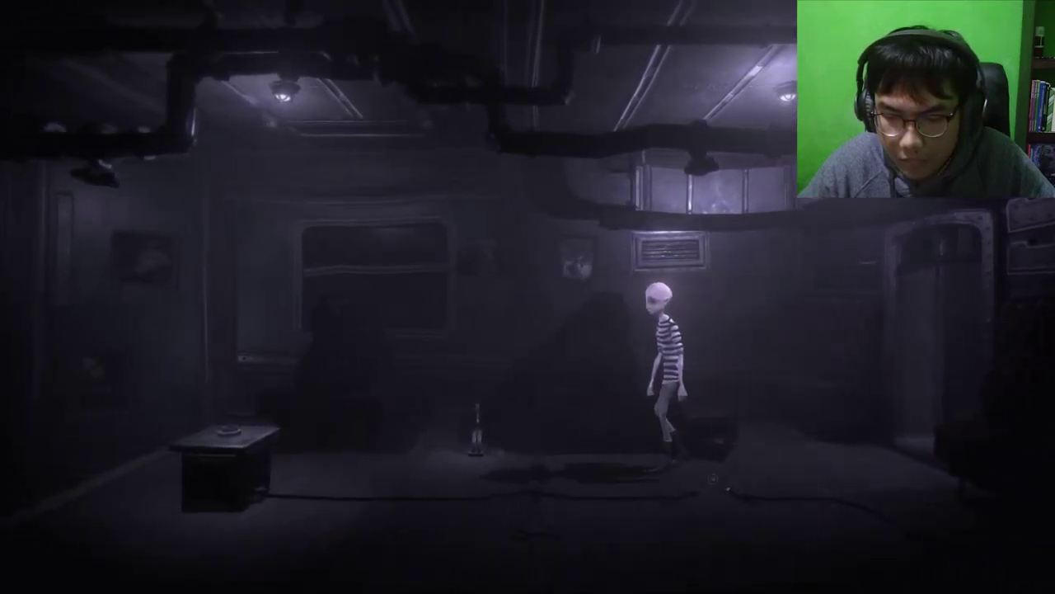
{"action": "key", "text": "e"}
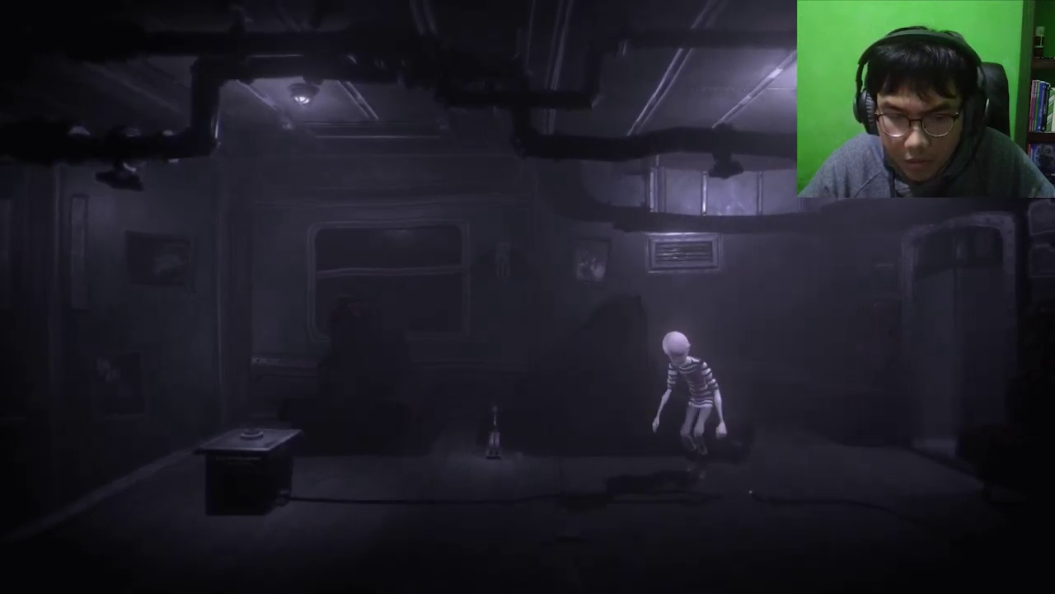
Take Lloyd through the back doorway and across the back room
{"action": "key", "text": "a"}
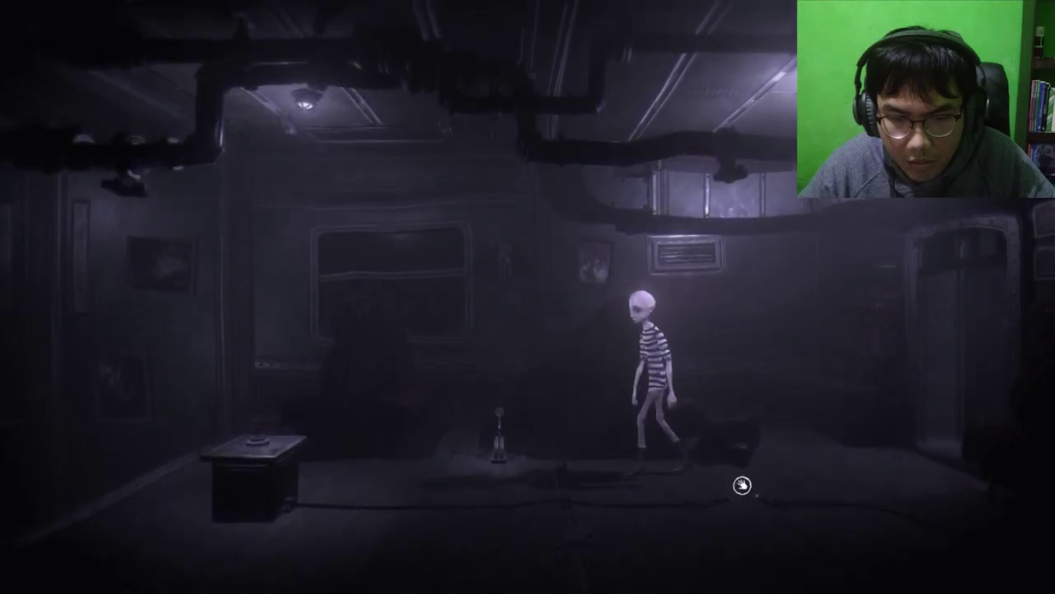
{"action": "key", "text": "w"}
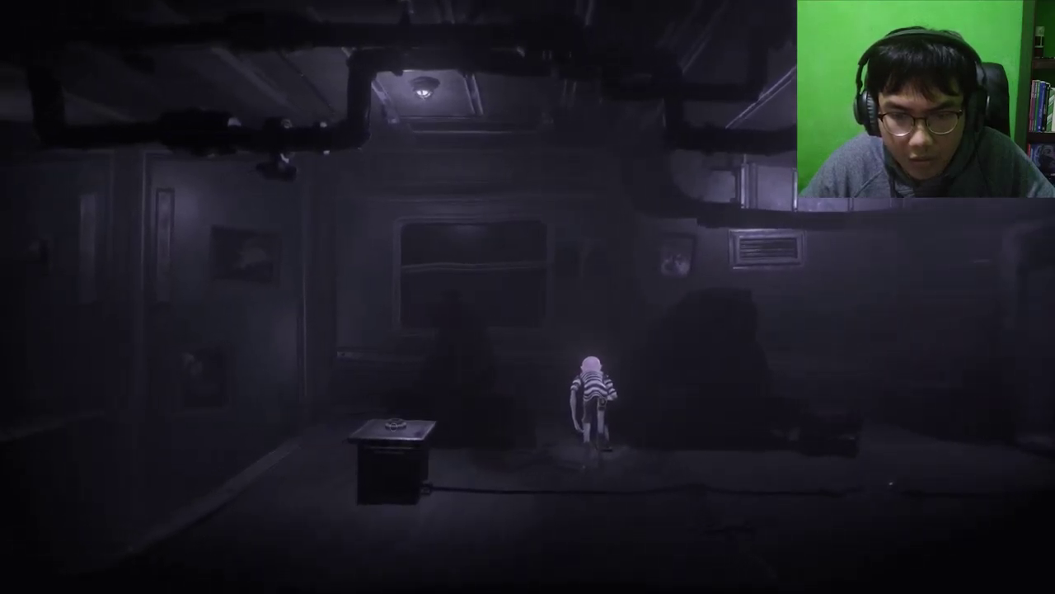
{"action": "key", "text": "w"}
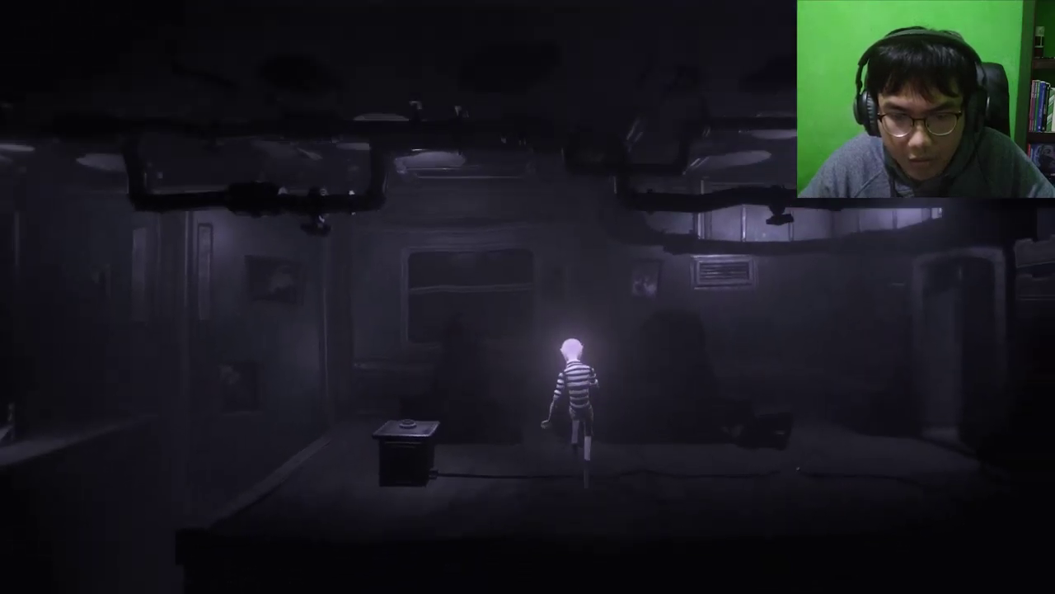
{"action": "key", "text": "w"}
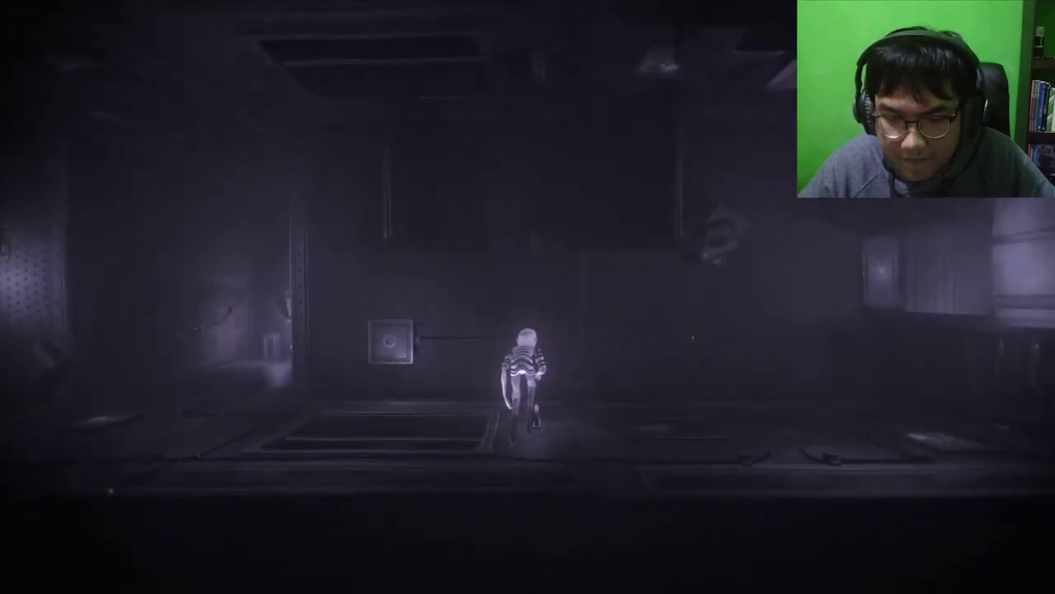
{"action": "key", "text": "w"}
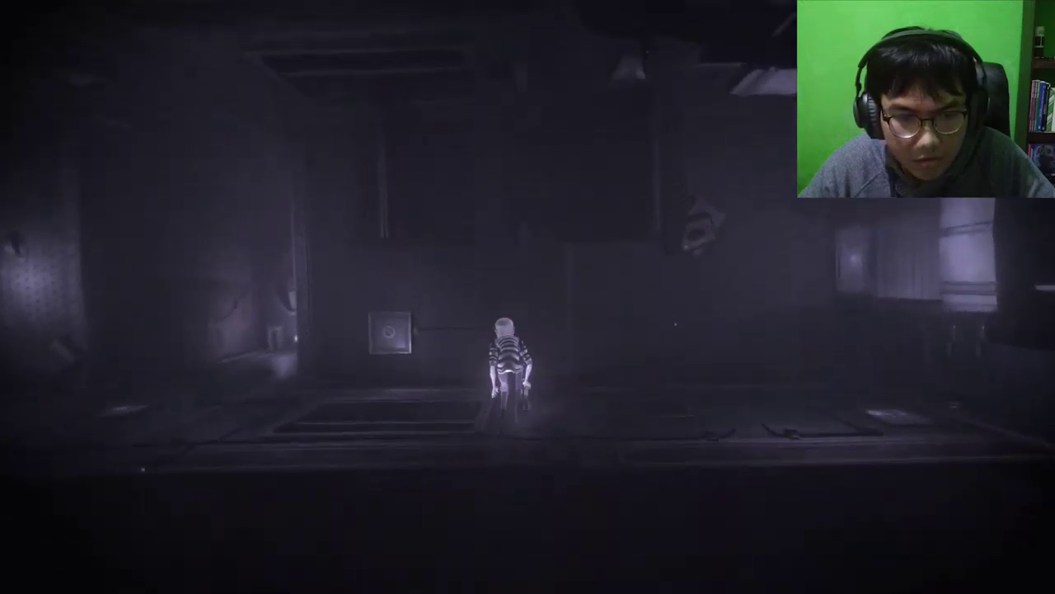
{"action": "key", "text": "a"}
{"action": "key", "text": "a"}
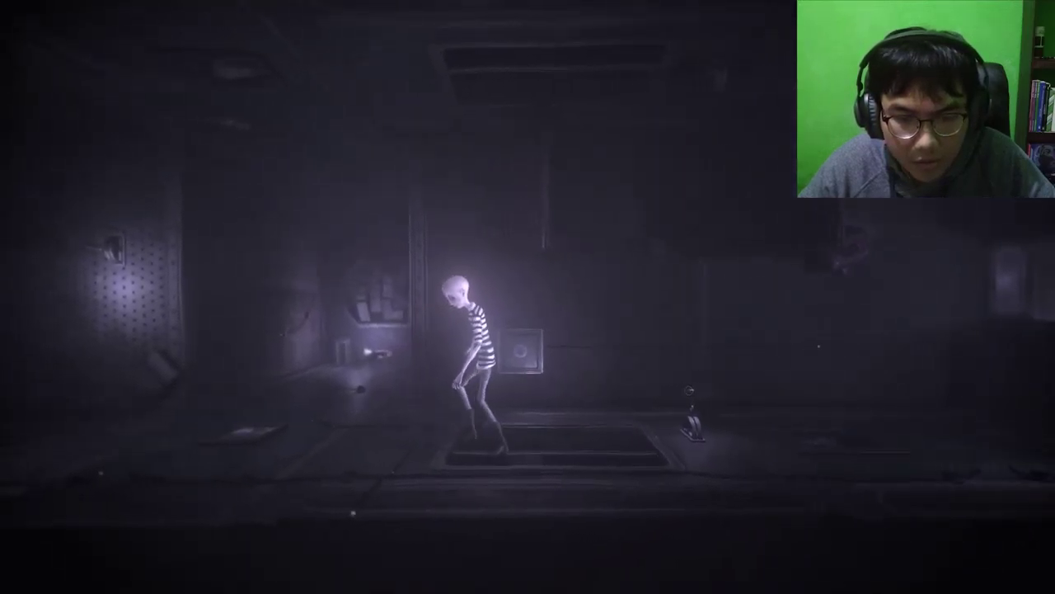
{"action": "key", "text": "d"}
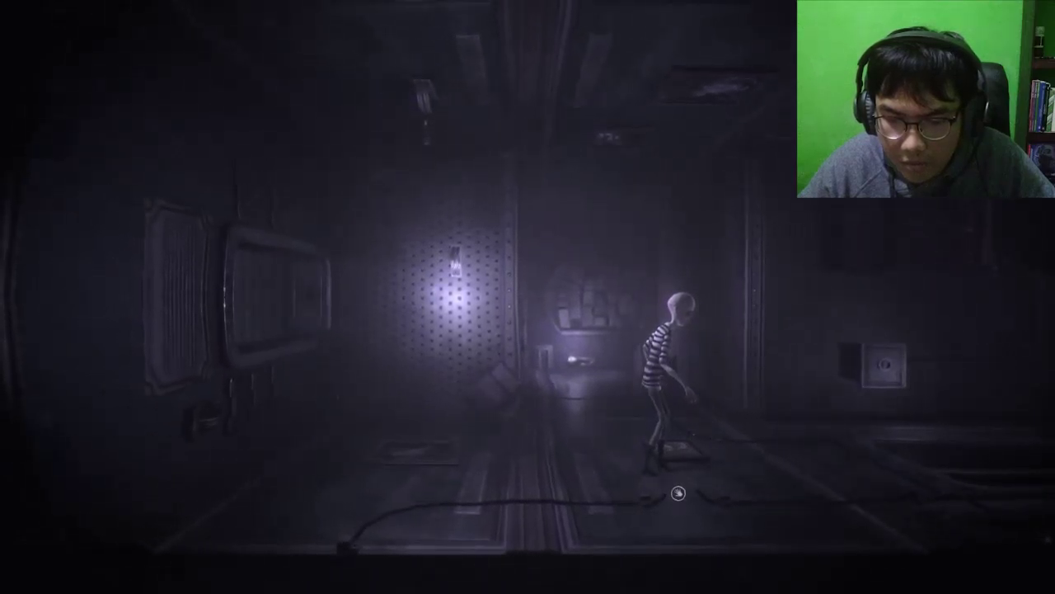
{"action": "key", "text": "w"}
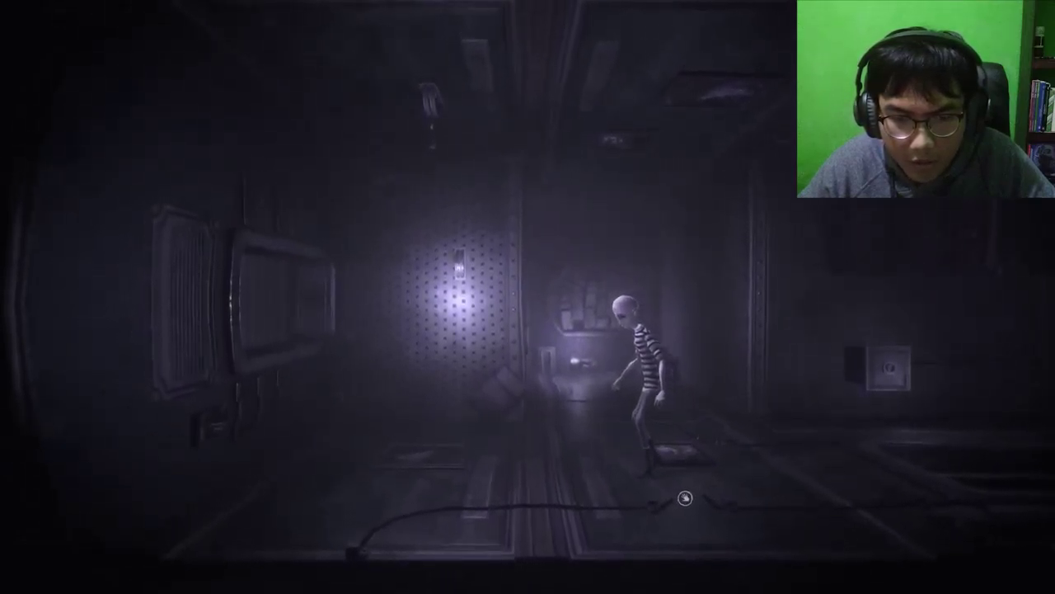
{"action": "key", "text": "a"}
{"action": "key", "text": "a"}
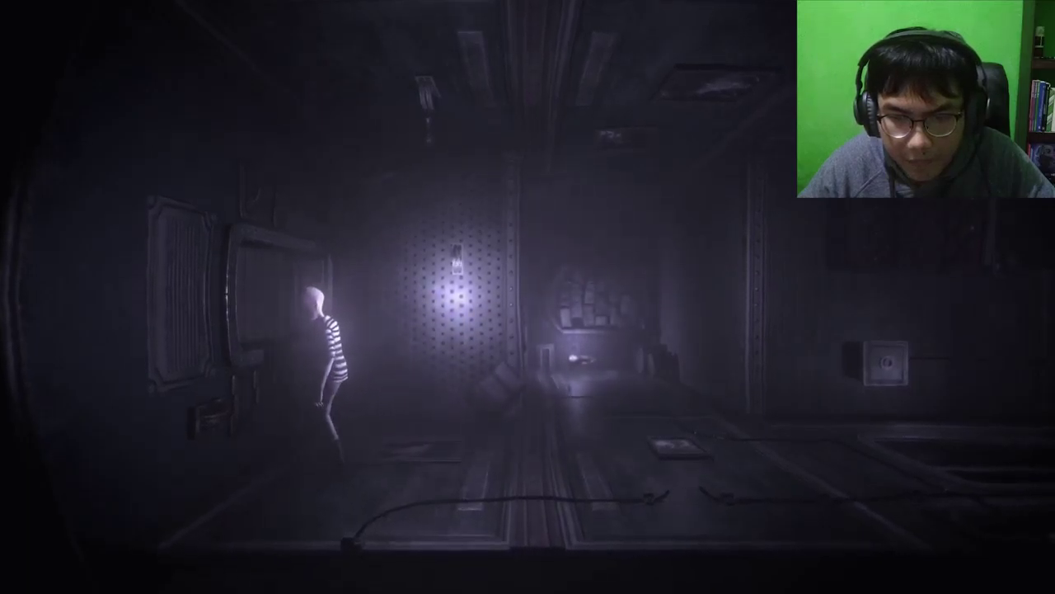
Walk Lloyd along the dim metal corridor with floor drains into the pipe-lined hall
{"action": "key", "text": "d"}
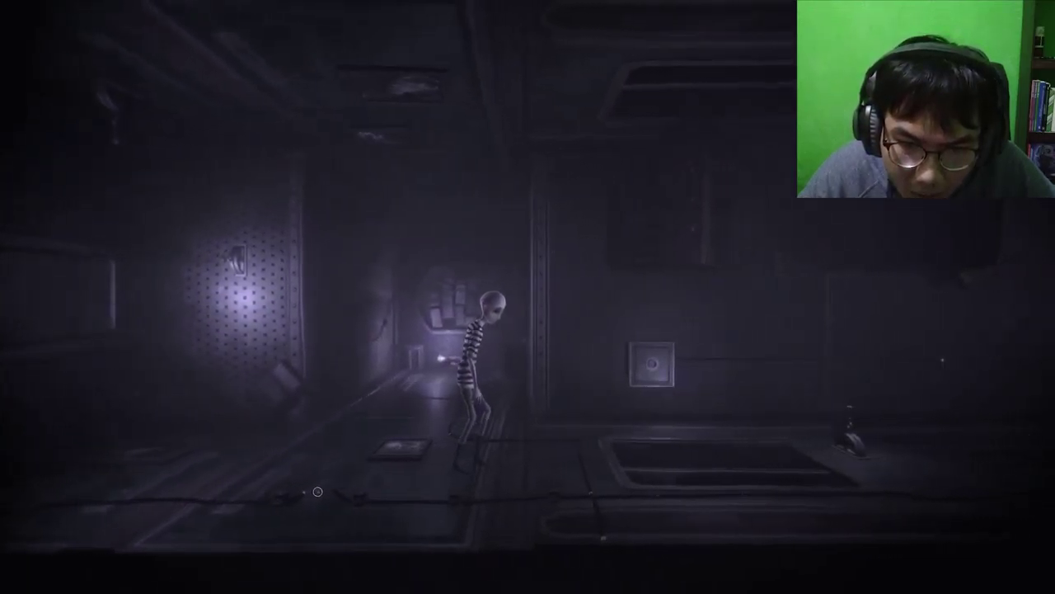
{"action": "key", "text": "a"}
{"action": "key", "text": "d"}
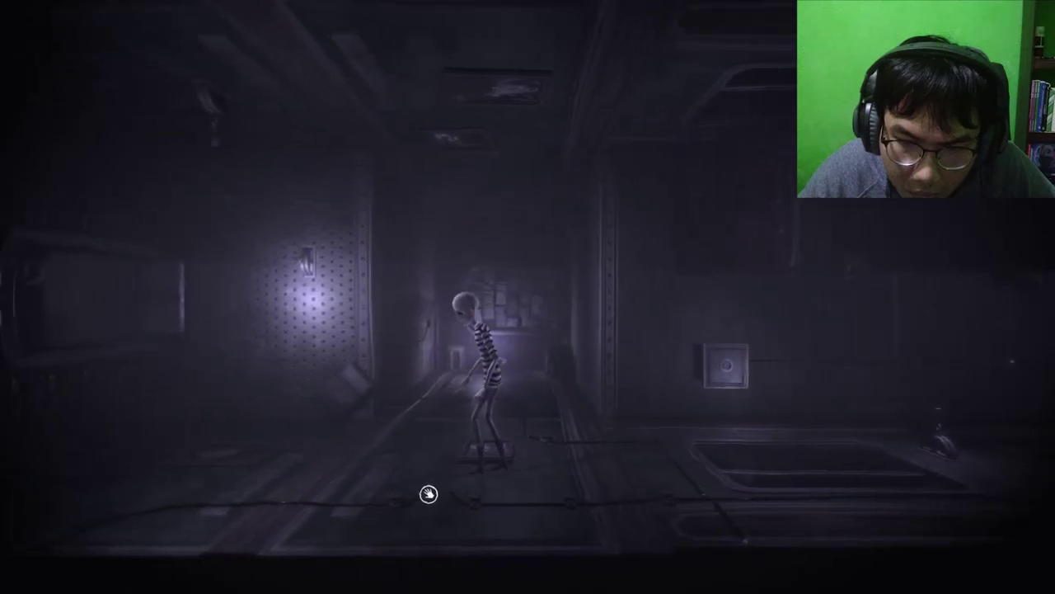
{"action": "key", "text": "d"}
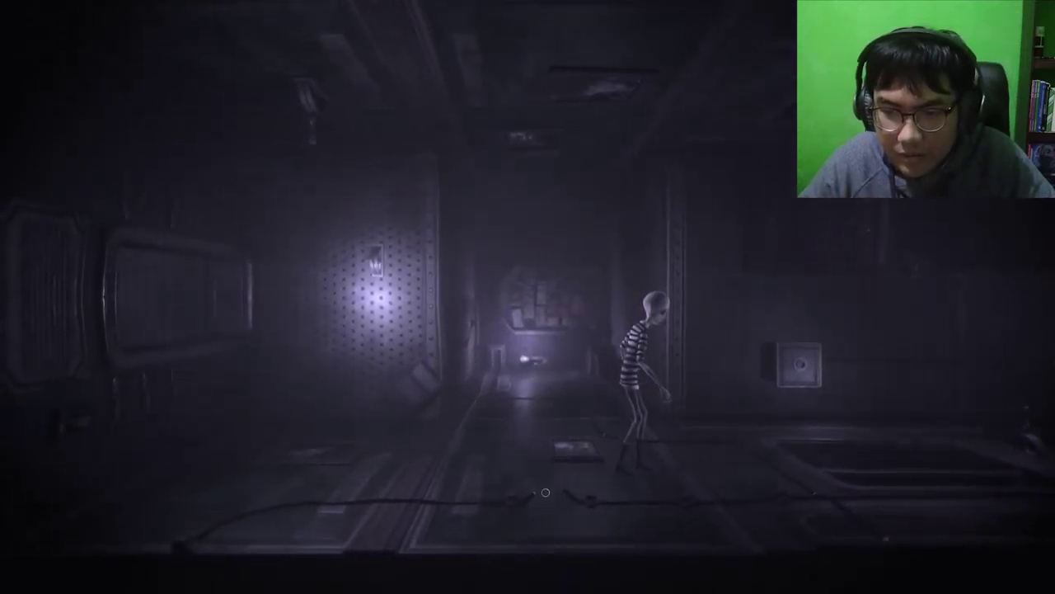
{"action": "key", "text": "d"}
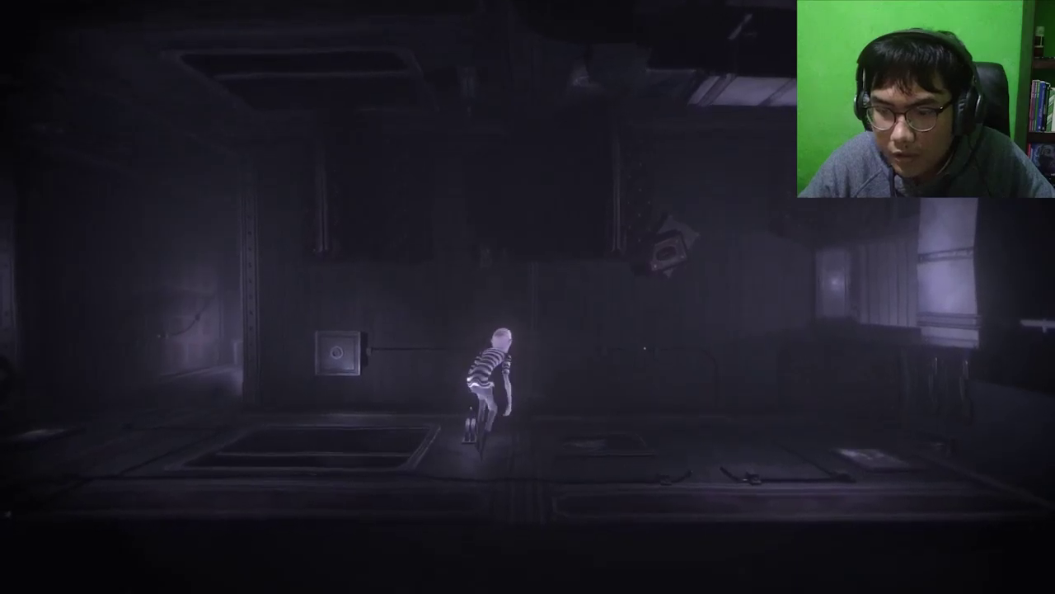
{"action": "key", "text": "d"}
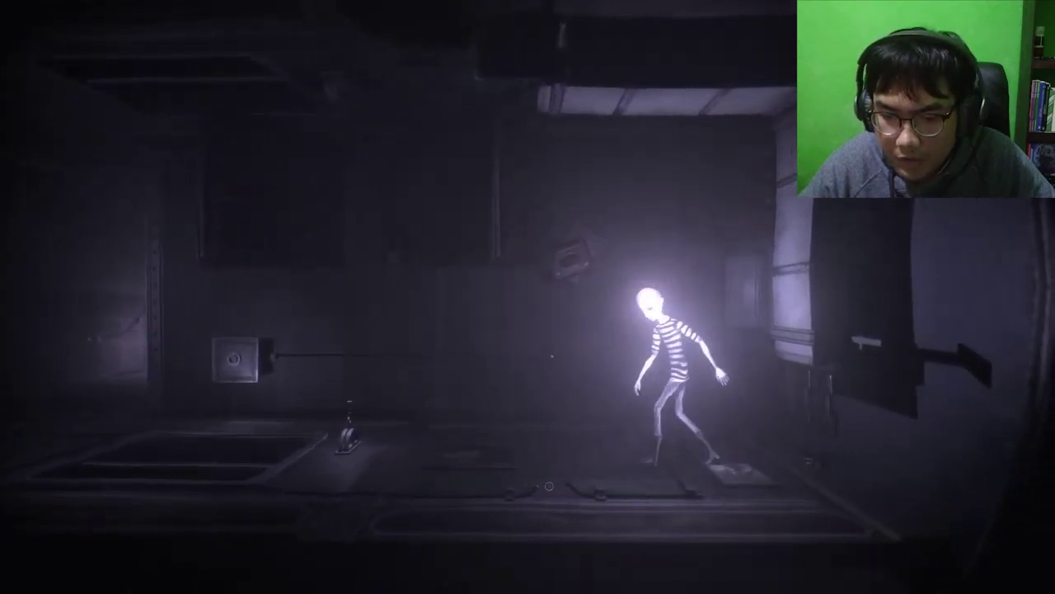
{"action": "key", "text": "a"}
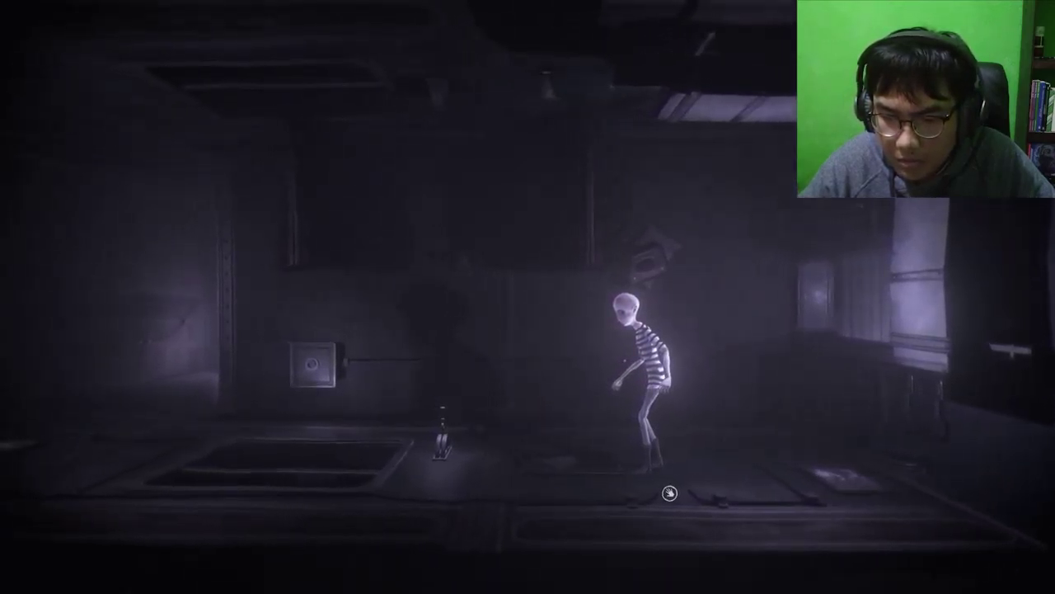
{"action": "key", "text": "a"}
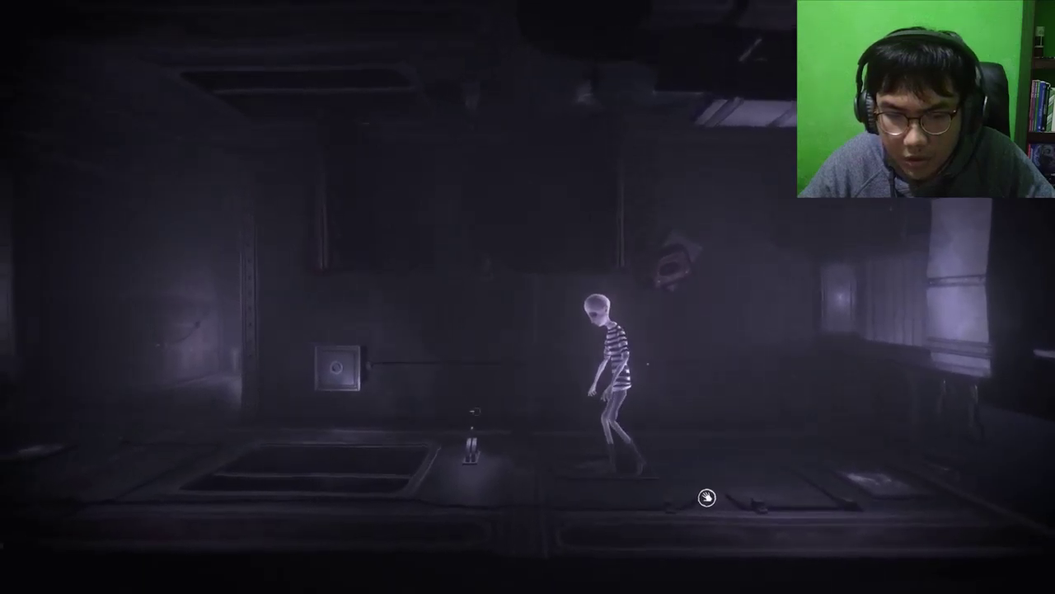
{"action": "key", "text": "w"}
Cross the pipe hall past its floor buttons and platform into the metal-walled corridor
{"action": "key", "text": "w"}
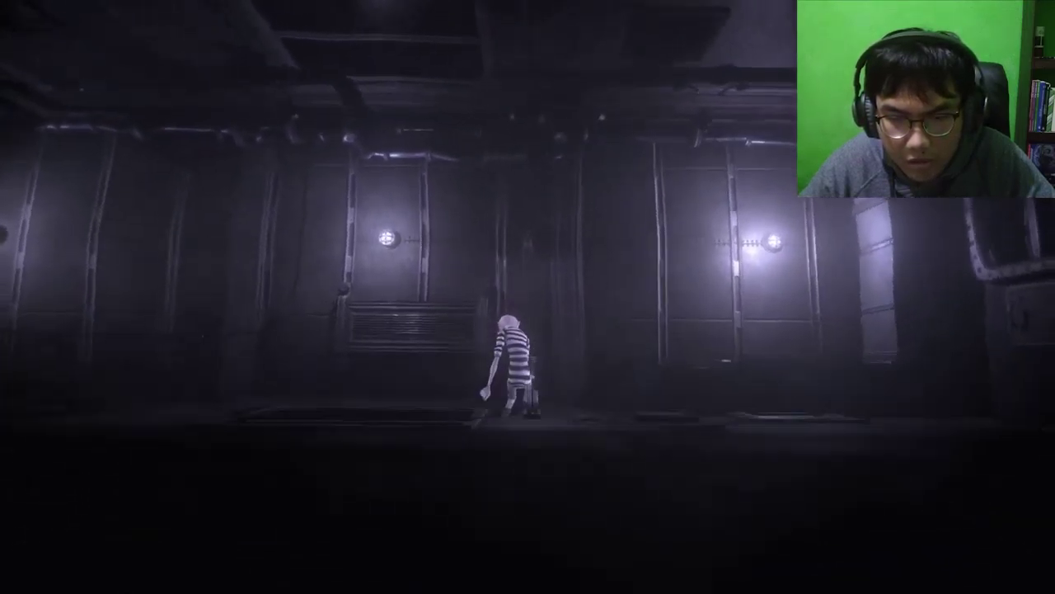
{"action": "key", "text": "w"}
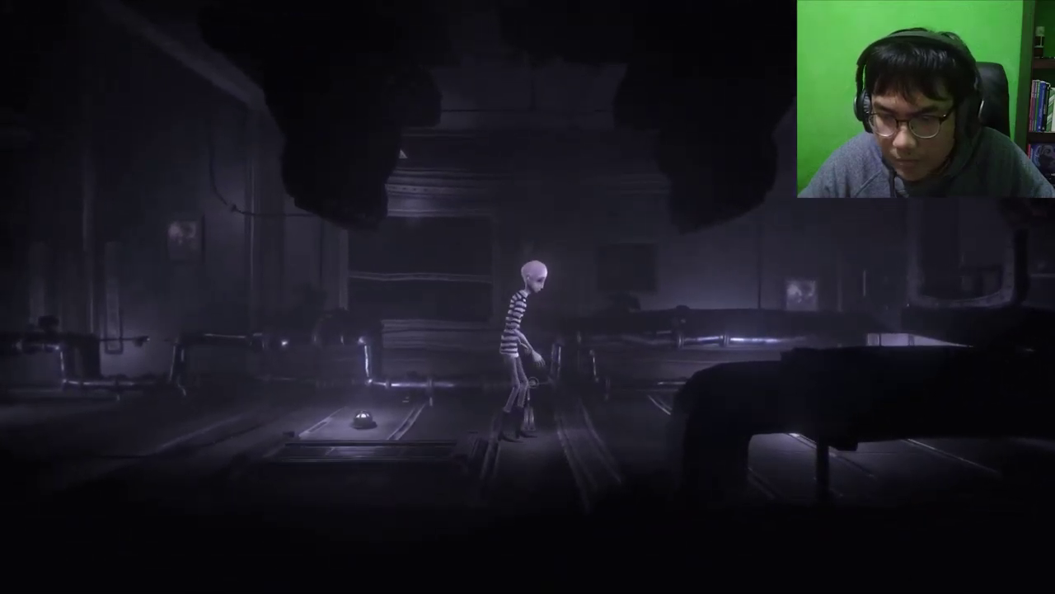
{"action": "key", "text": "d"}
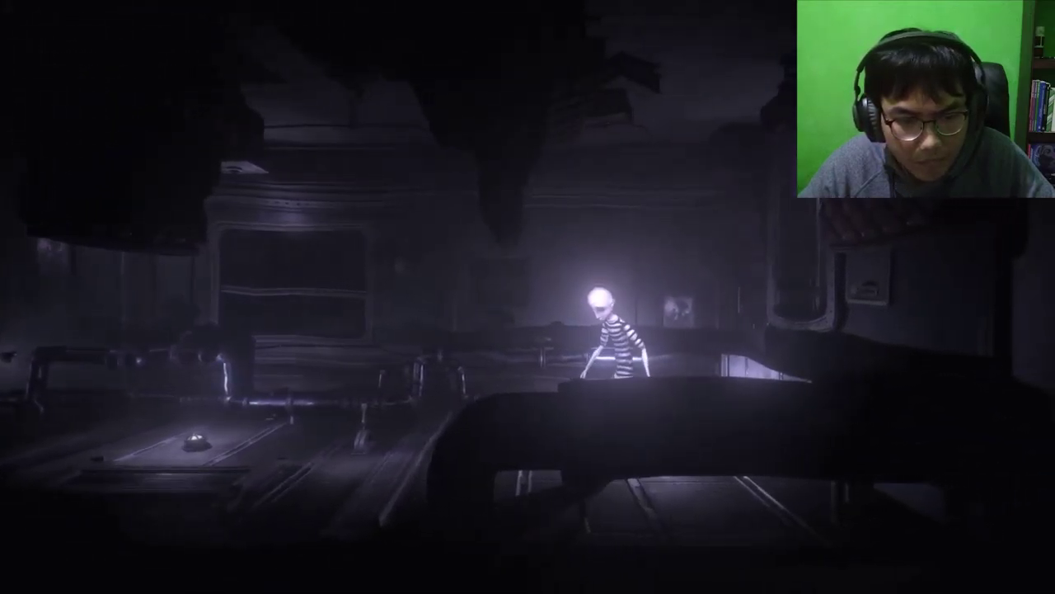
{"action": "key", "text": "a"}
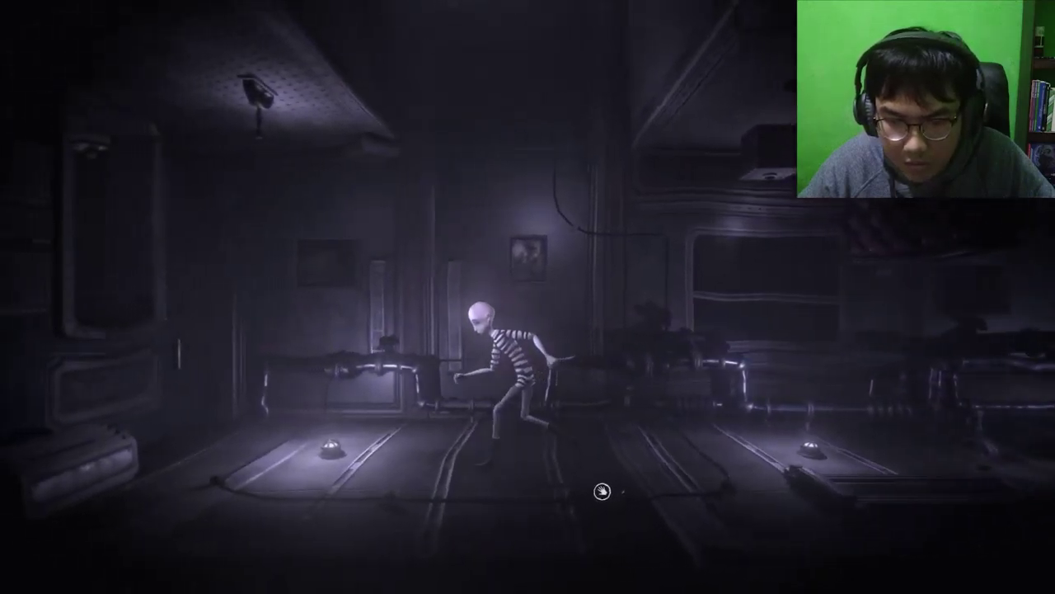
{"action": "key", "text": "s"}
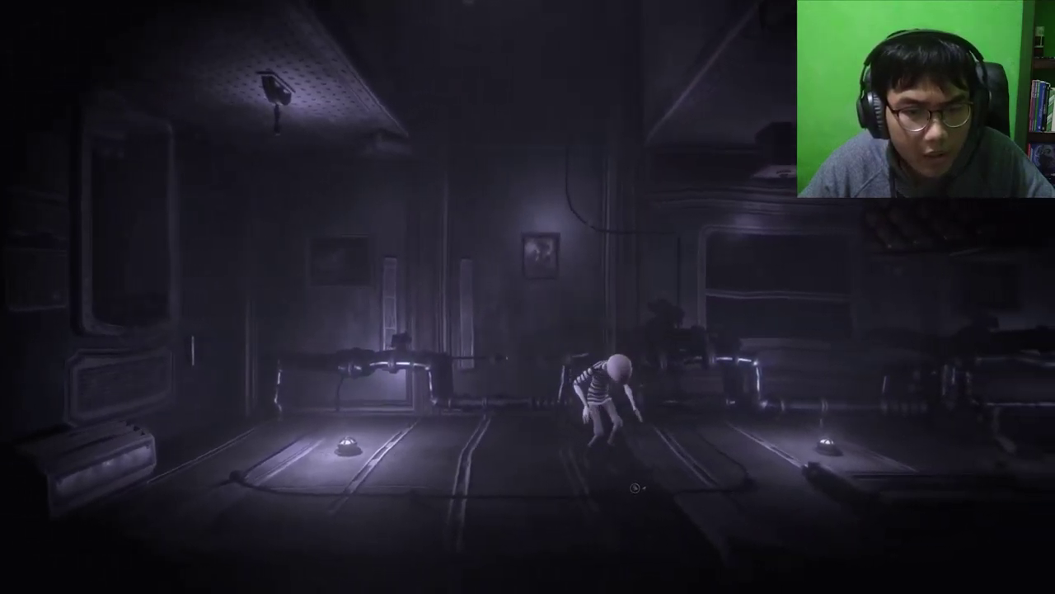
{"action": "key", "text": "s"}
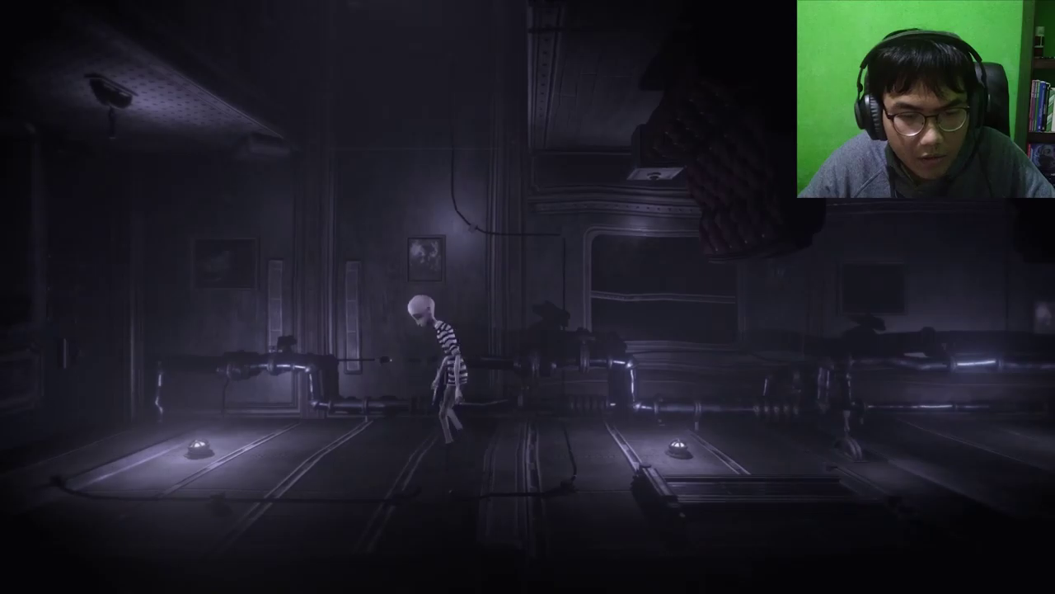
{"action": "key", "text": "a"}
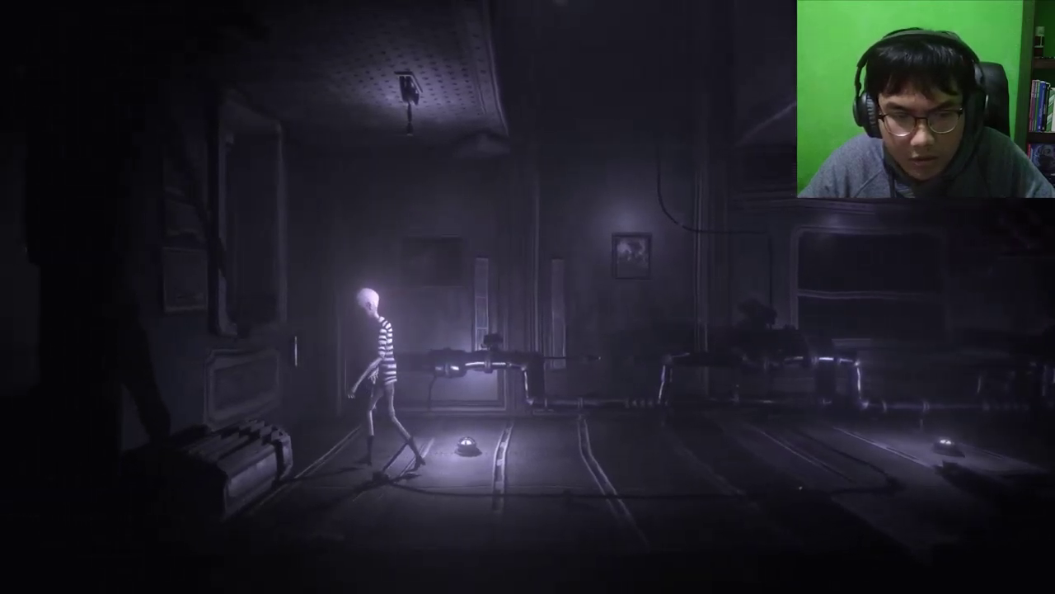
{"action": "key", "text": "d"}
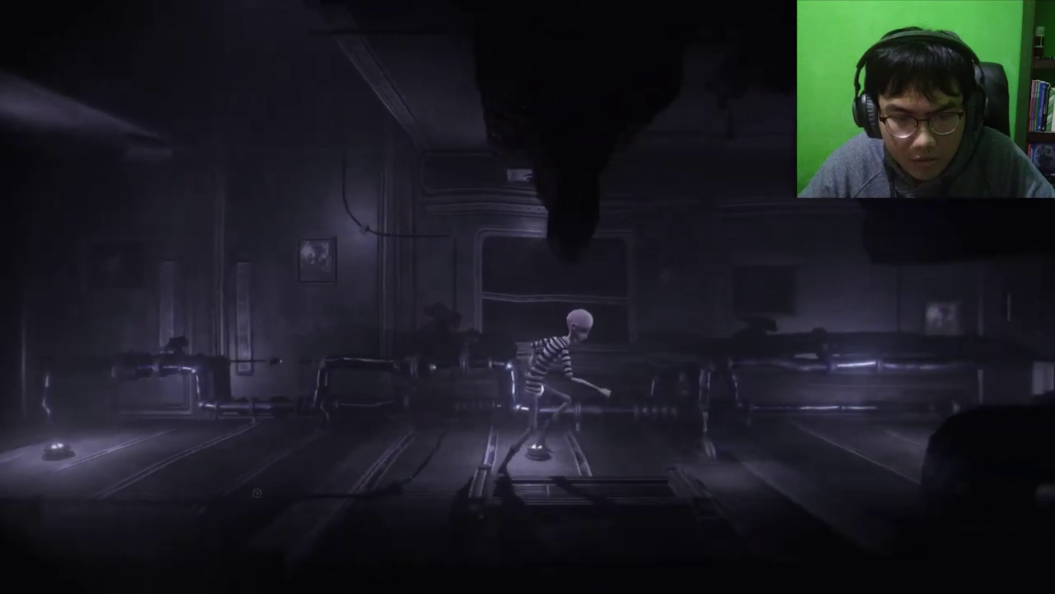
{"action": "key", "text": "w"}
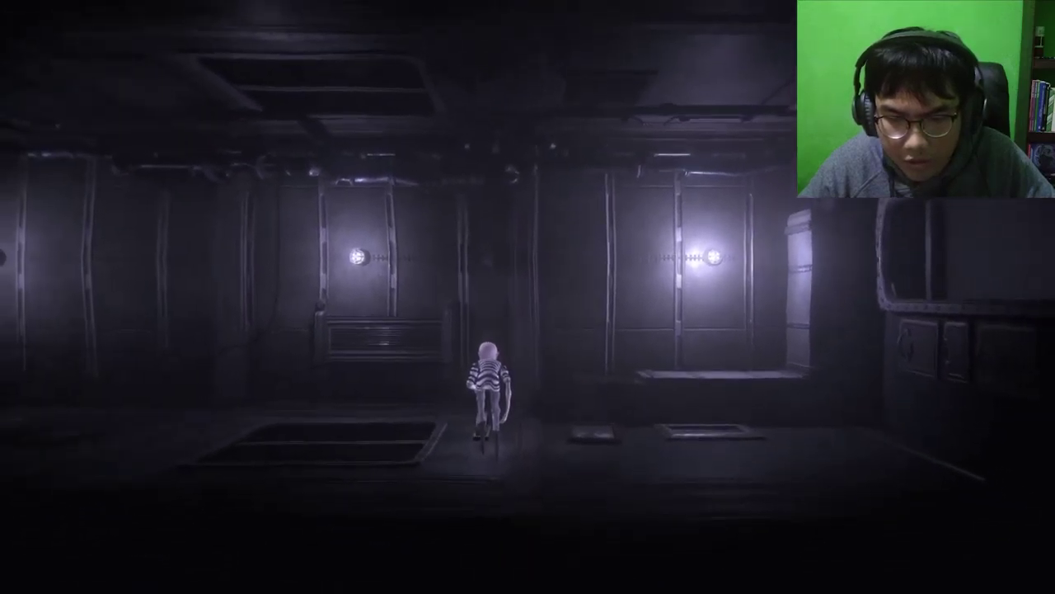
Run Lloyd along the side-on corridor and into the tiled hallway with the crate
{"action": "key", "text": "d"}
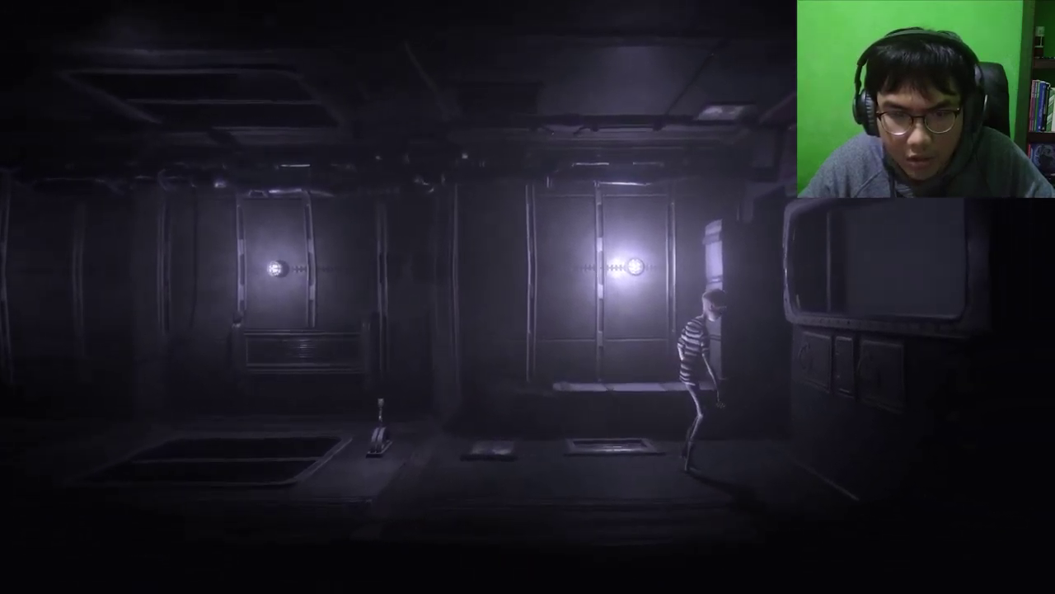
{"action": "key", "text": "a"}
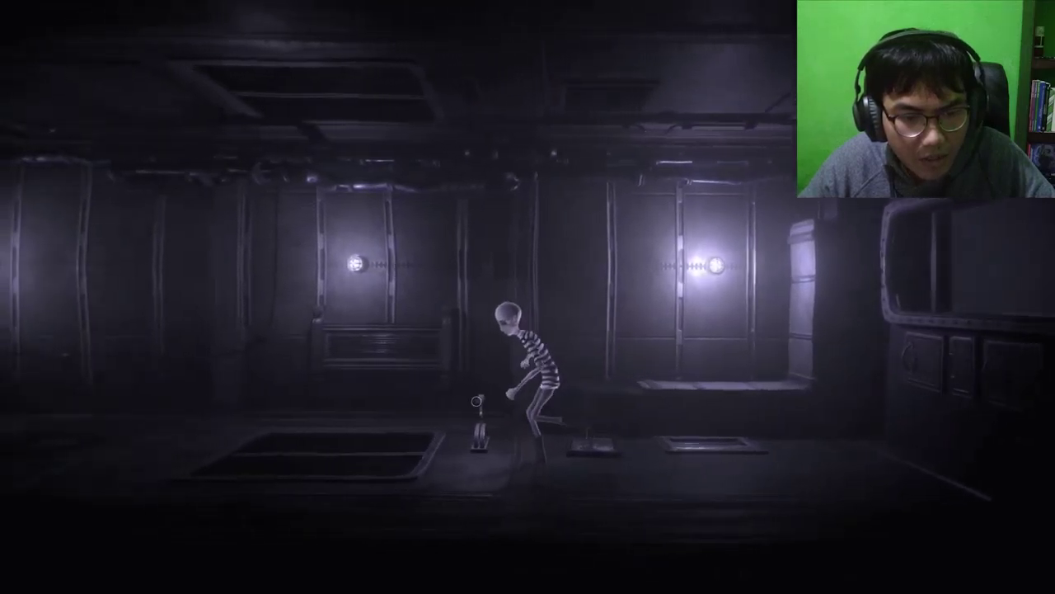
{"action": "key", "text": "a"}
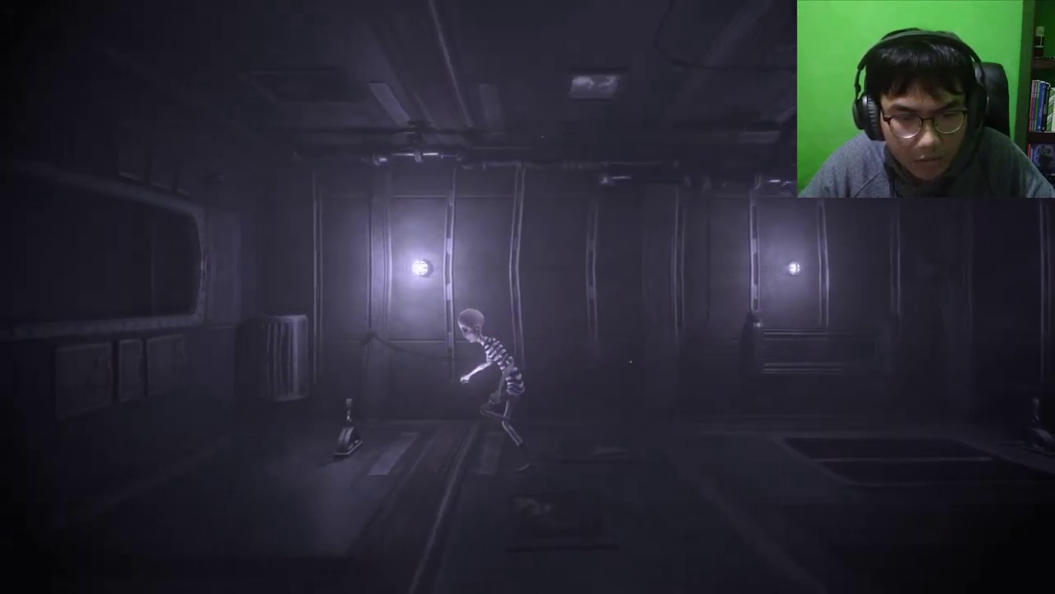
{"action": "key", "text": "a"}
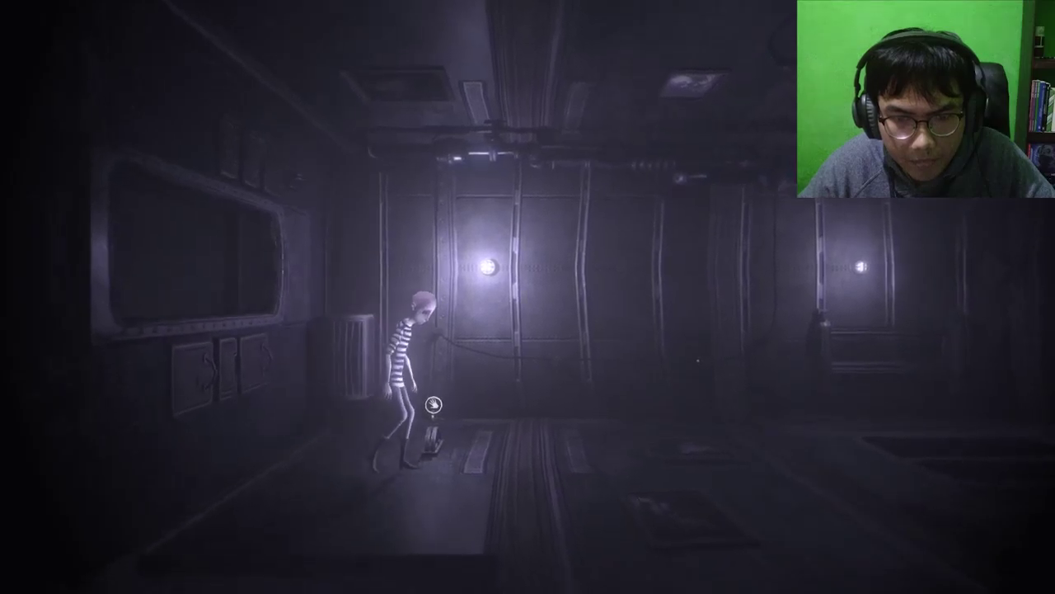
{"action": "key", "text": "w"}
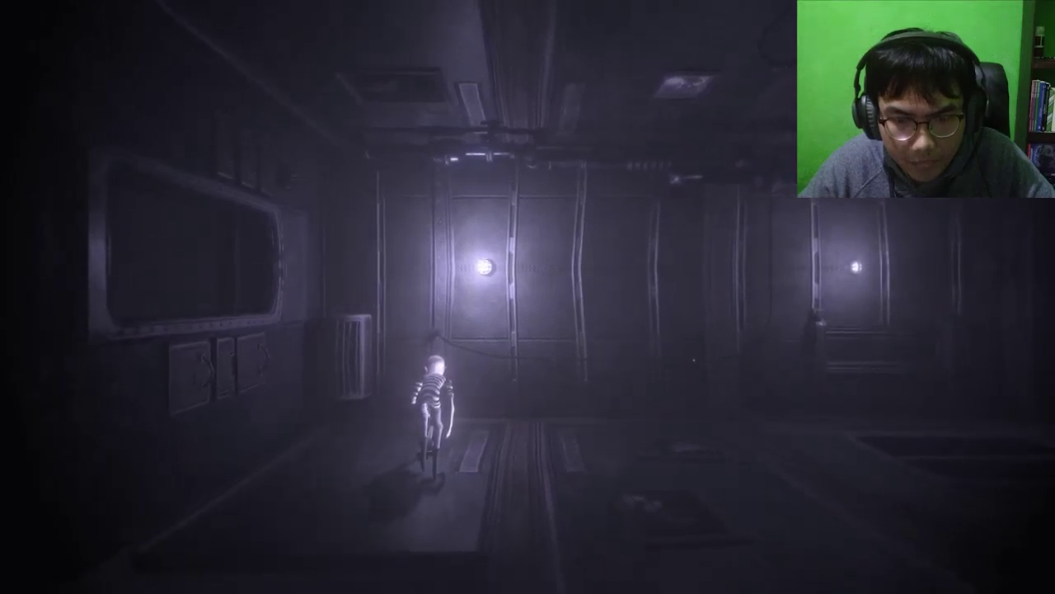
{"action": "key", "text": "a"}
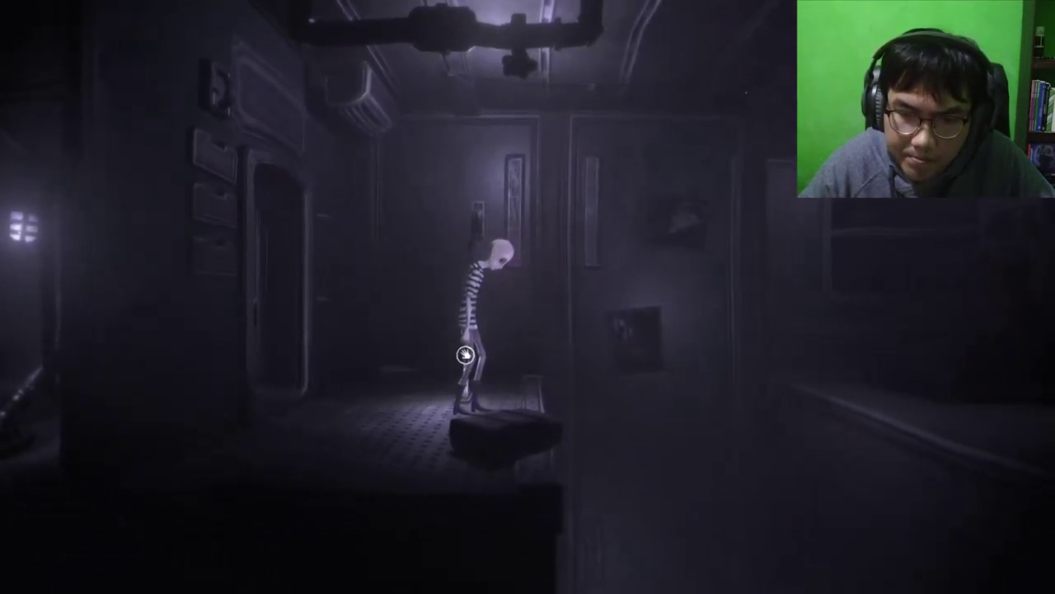
Cross the foggy attic-like room and browse the inventory to the Toy Piano
{"action": "key", "text": "d"}
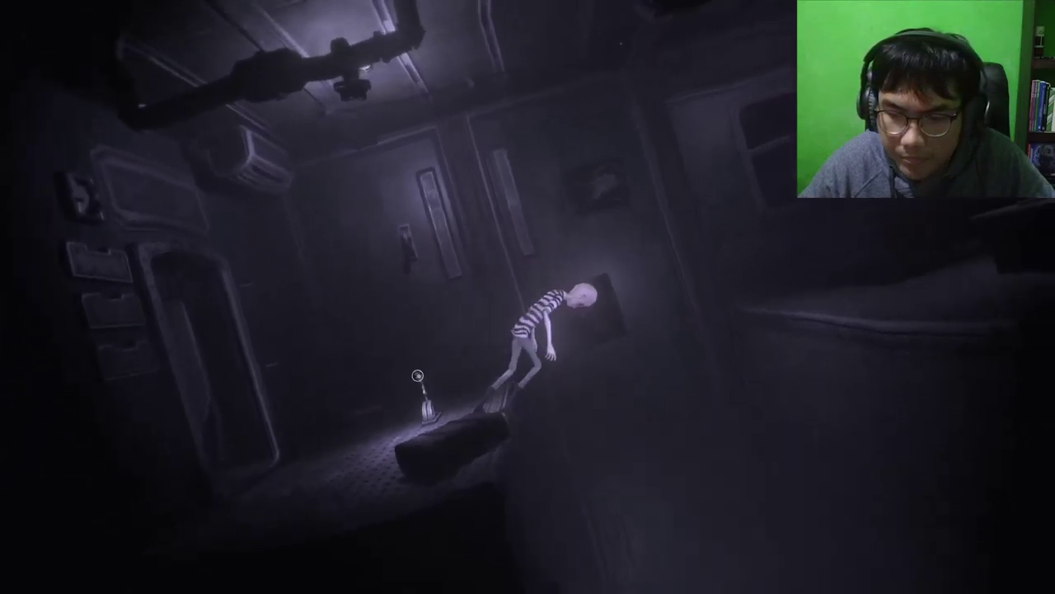
{"action": "key", "text": "d"}
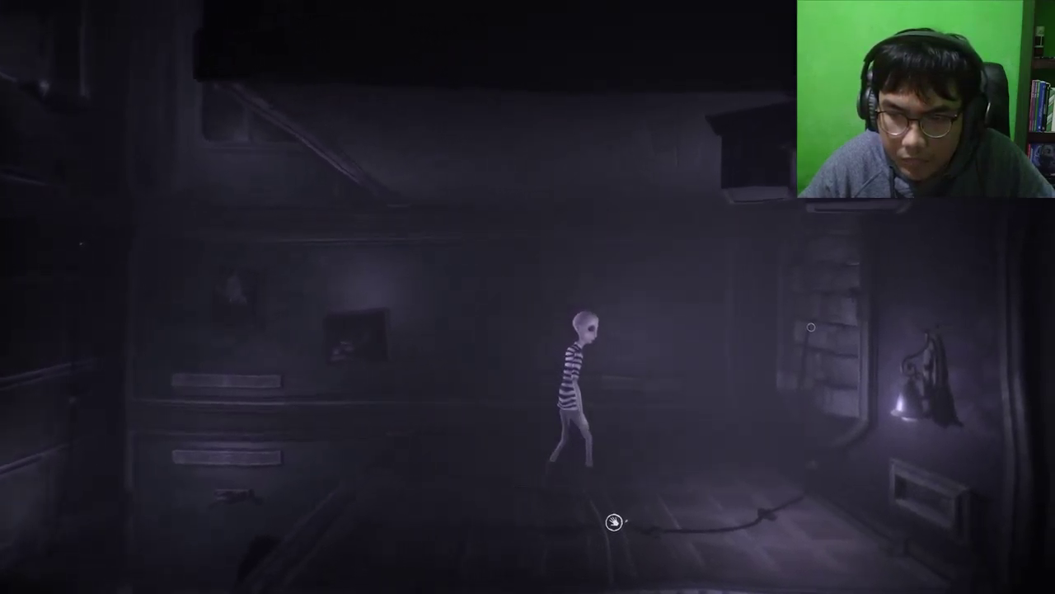
{"action": "key", "text": "d"}
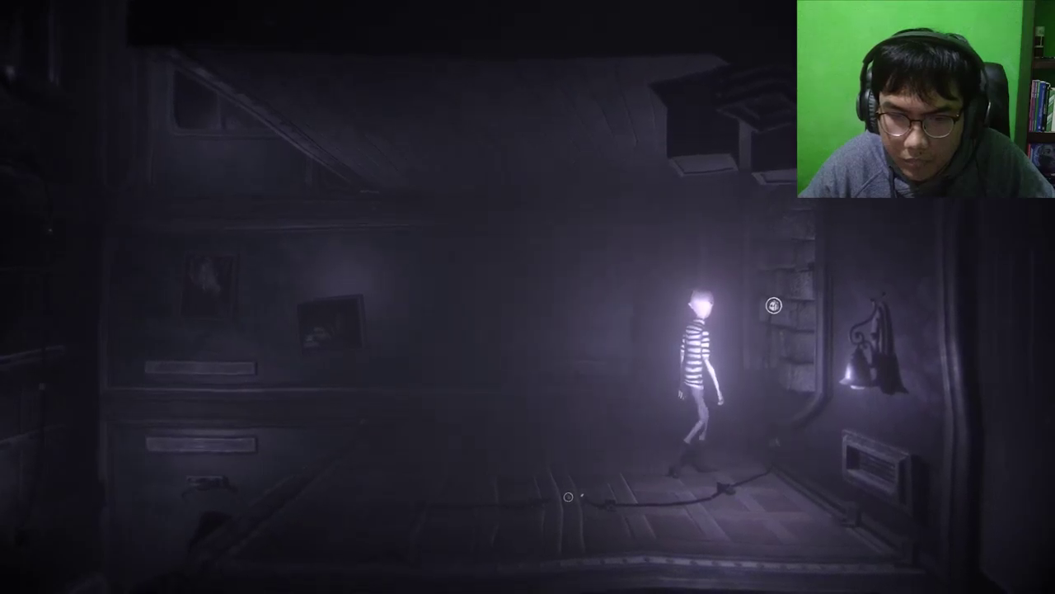
{"action": "key", "text": "Tab"}
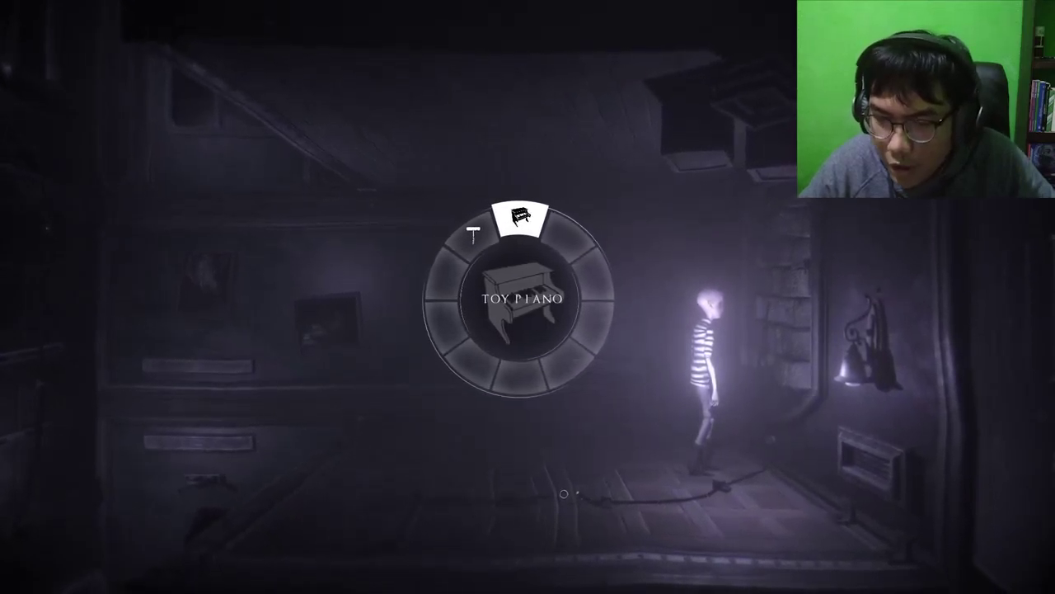
Drop off the ledge and pick up the glowing item in the corridor
{"action": "key", "text": "a"}
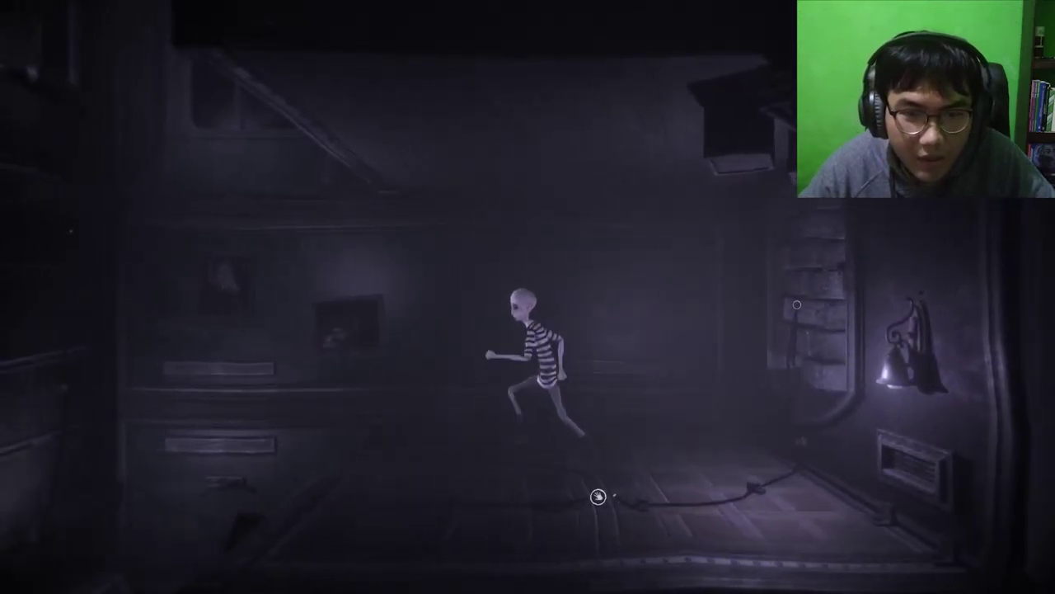
{"action": "key", "text": "a"}
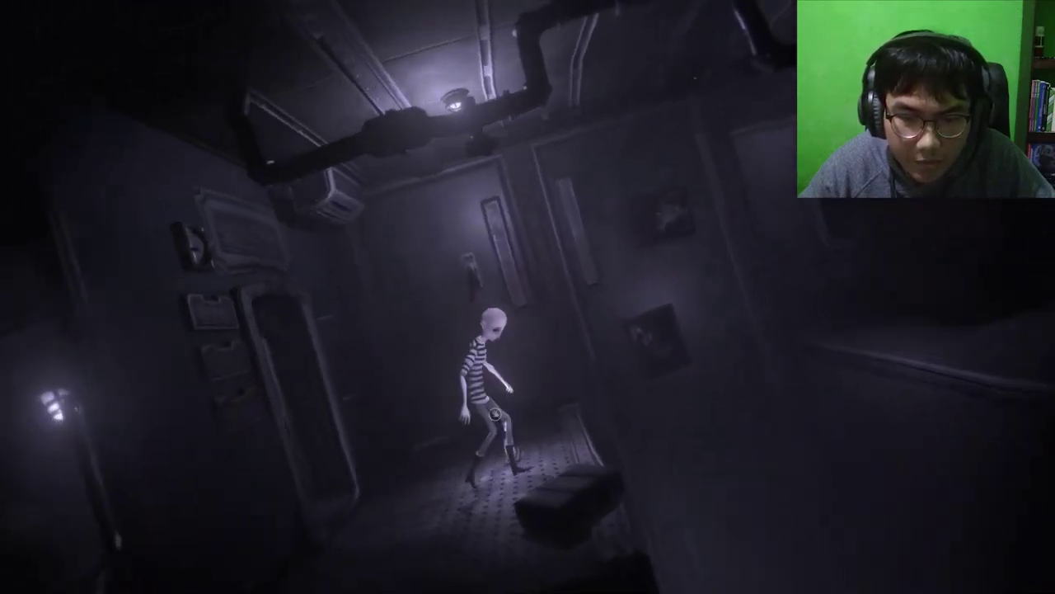
{"action": "key", "text": "d"}
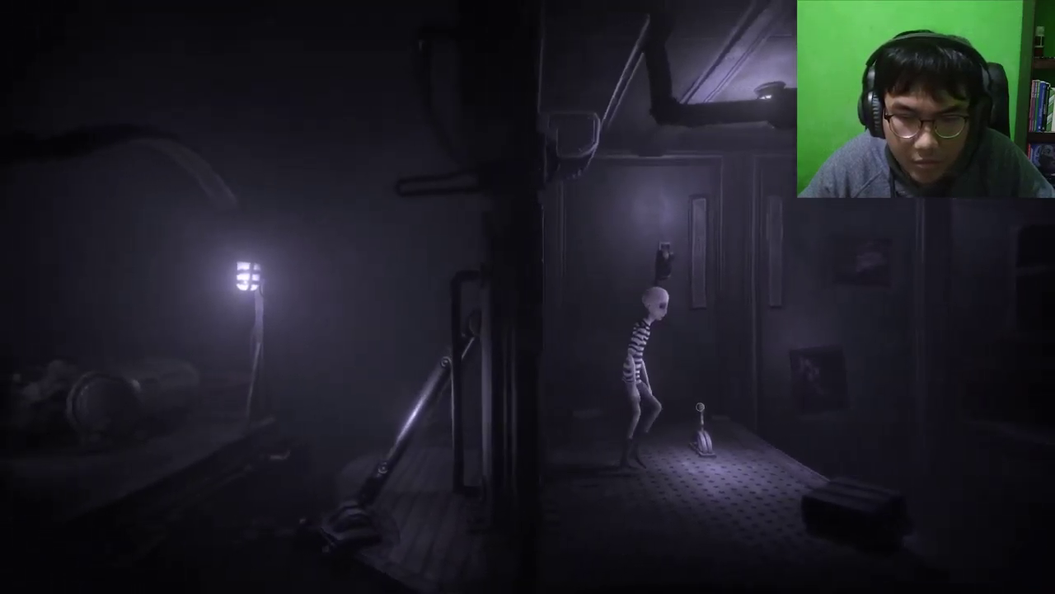
{"action": "key", "text": "e"}
Walk Lloyd back across the metal hall with floor hatches into the dim furnished room
{"action": "key", "text": "w"}
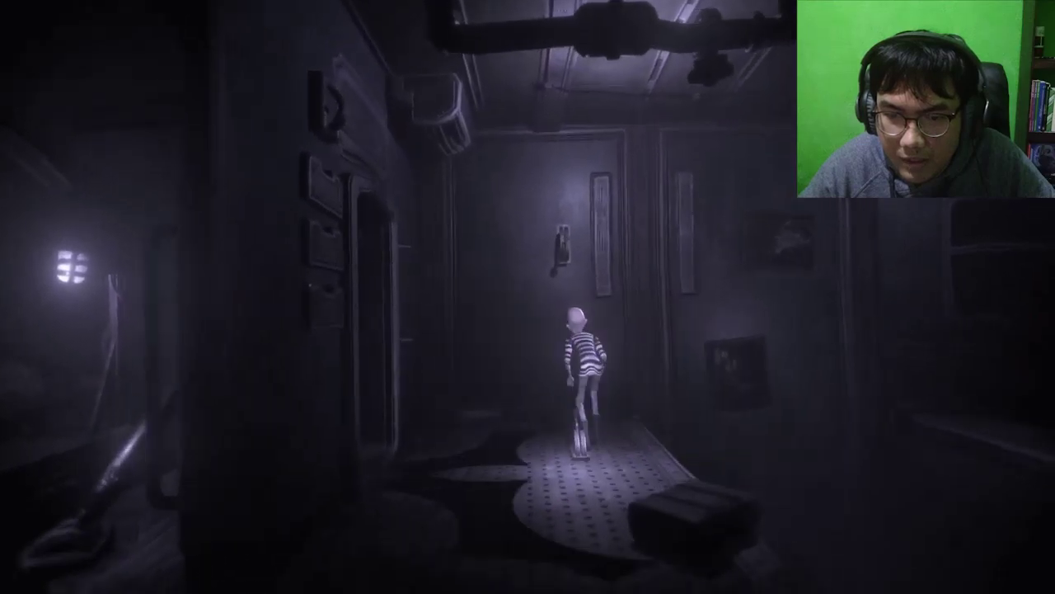
{"action": "key", "text": "s"}
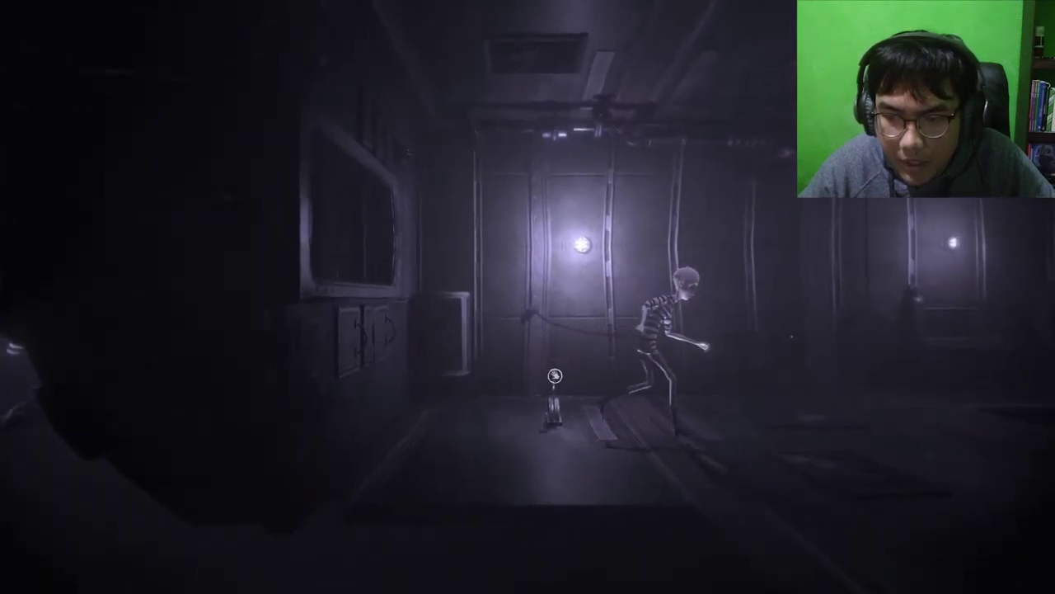
{"action": "key", "text": "d"}
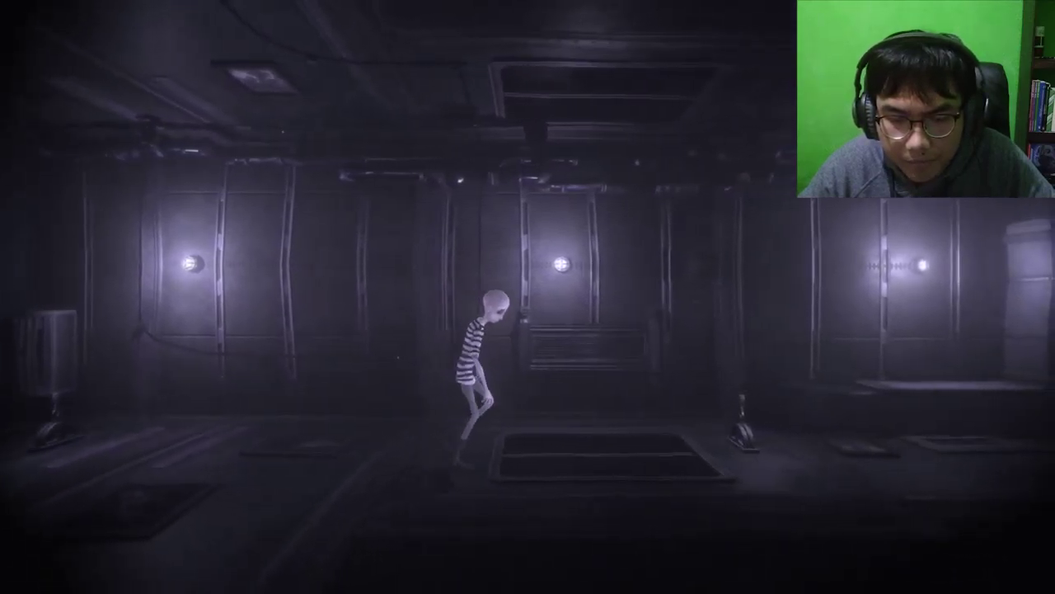
{"action": "key", "text": "w"}
{"action": "key", "text": "w"}
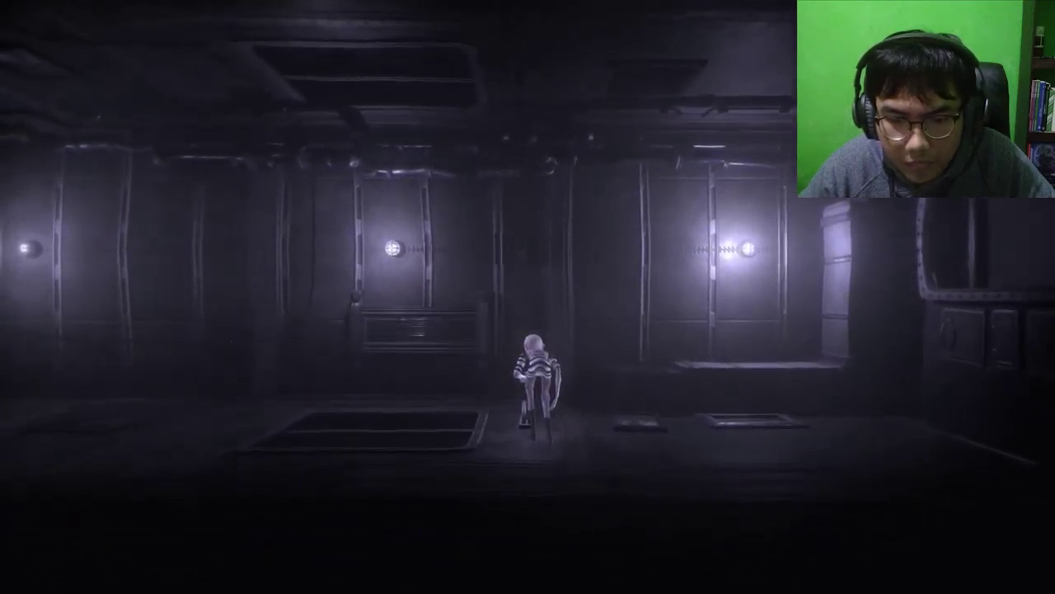
{"action": "key", "text": "w"}
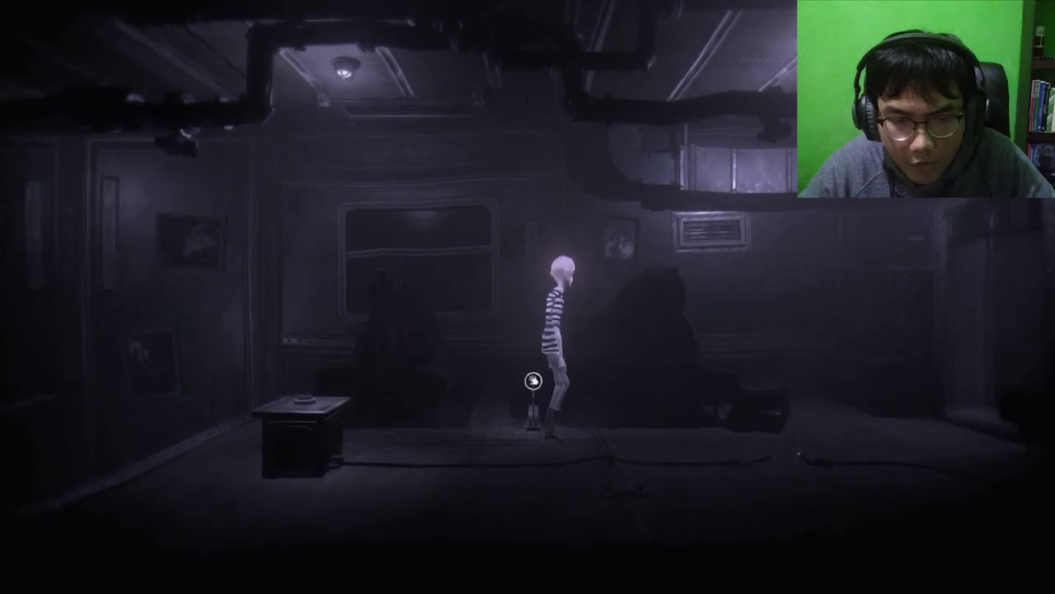
{"action": "key", "text": "d"}
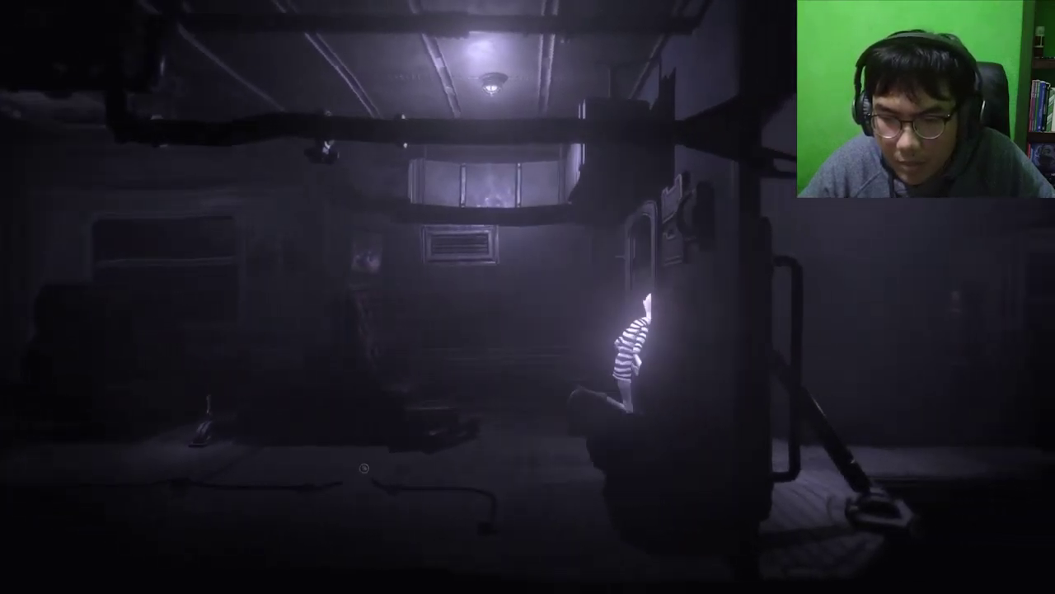
Run Lloyd past the electrical box and lamp into the machinery room
{"action": "key", "text": "d"}
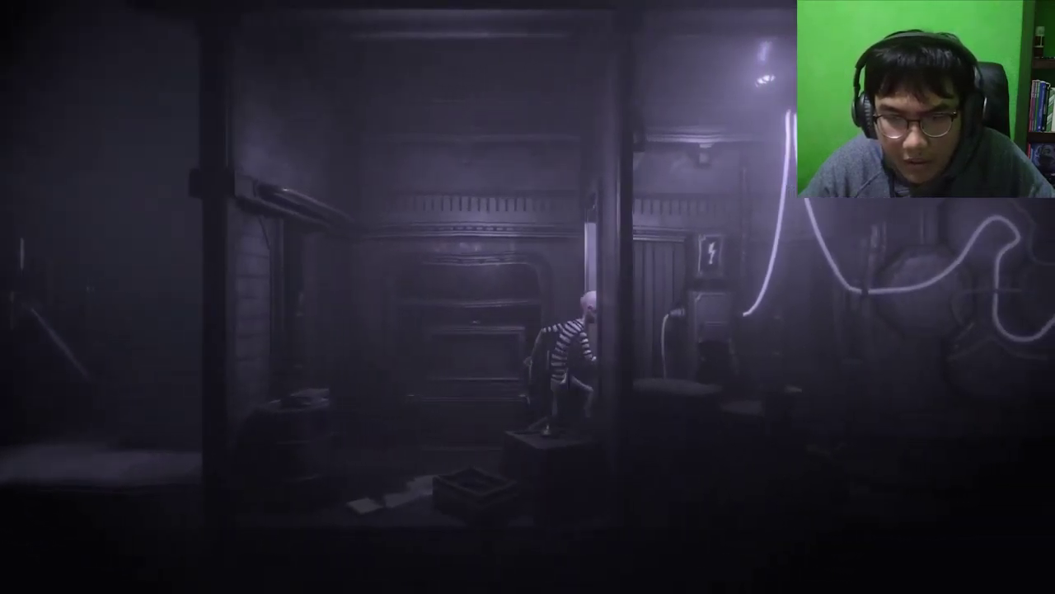
{"action": "key", "text": "d"}
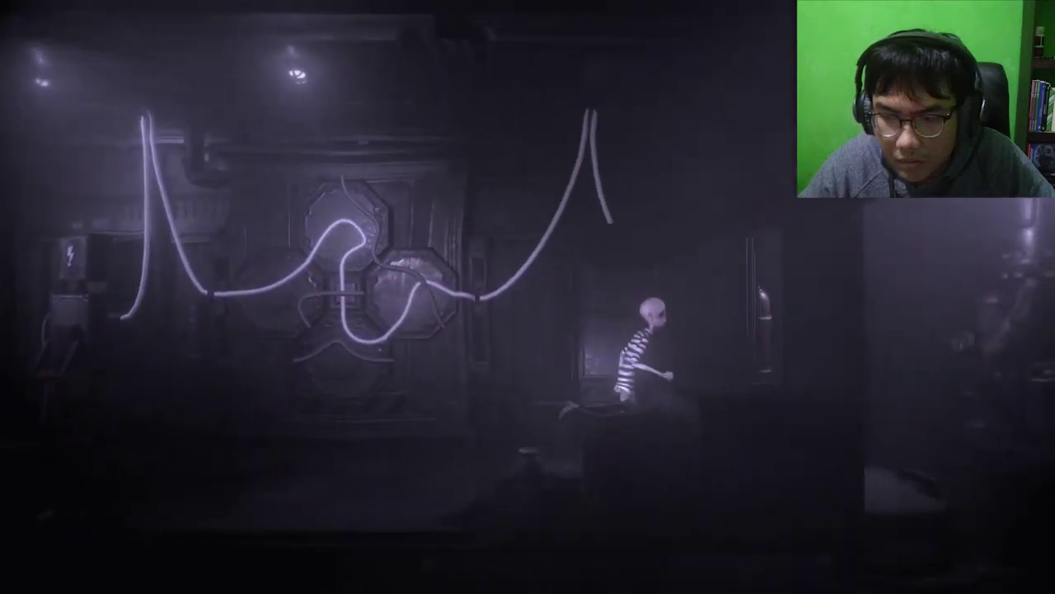
{"action": "key", "text": "d"}
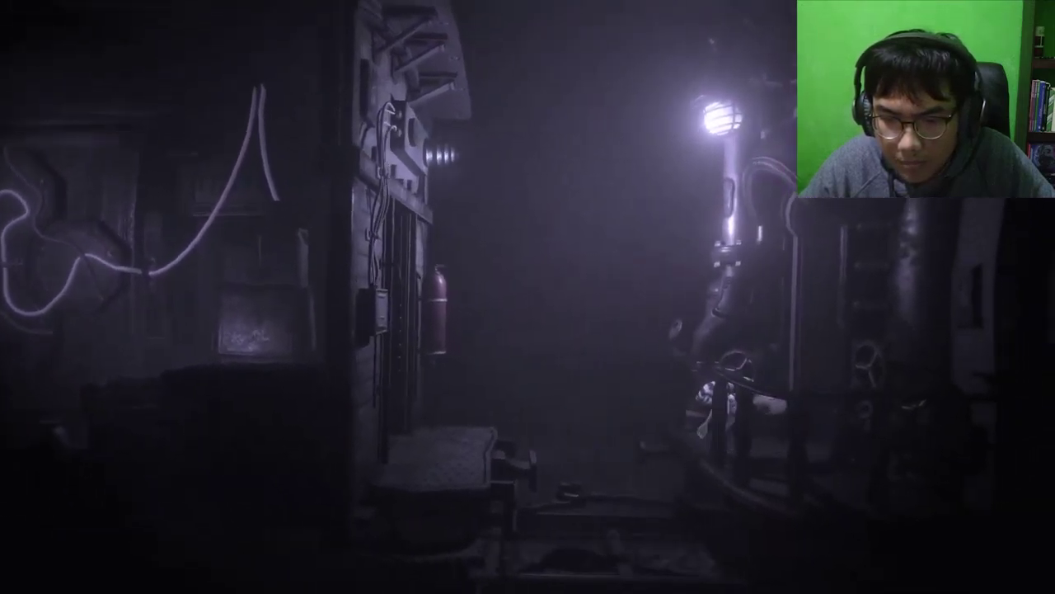
{"action": "key", "text": "d"}
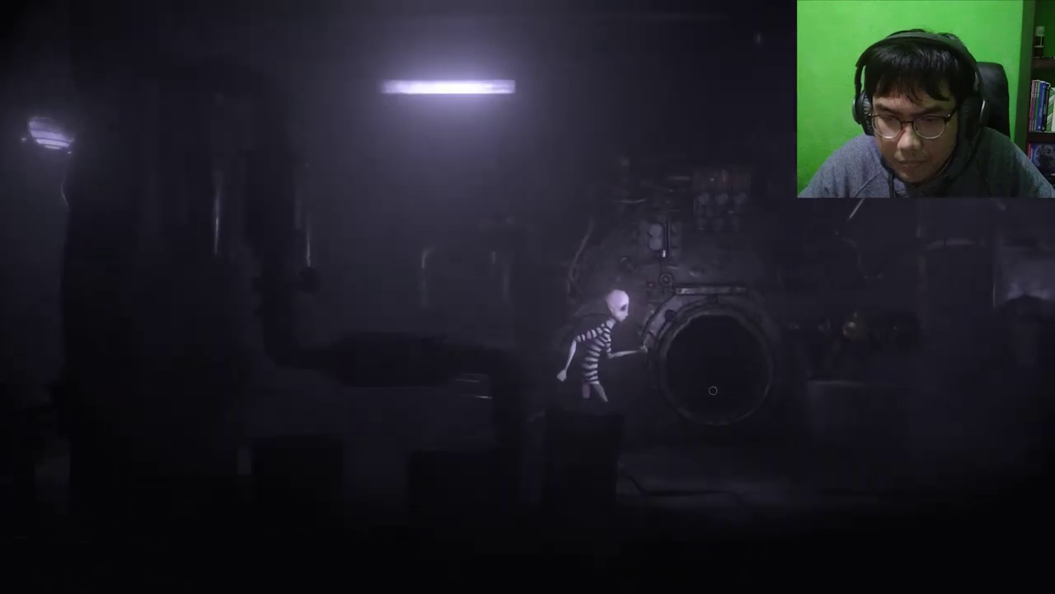
Check the Corkscrew in the item wheel, then continue into the piano room
{"action": "key", "text": "Tab"}
{"action": "key", "text": "a"}
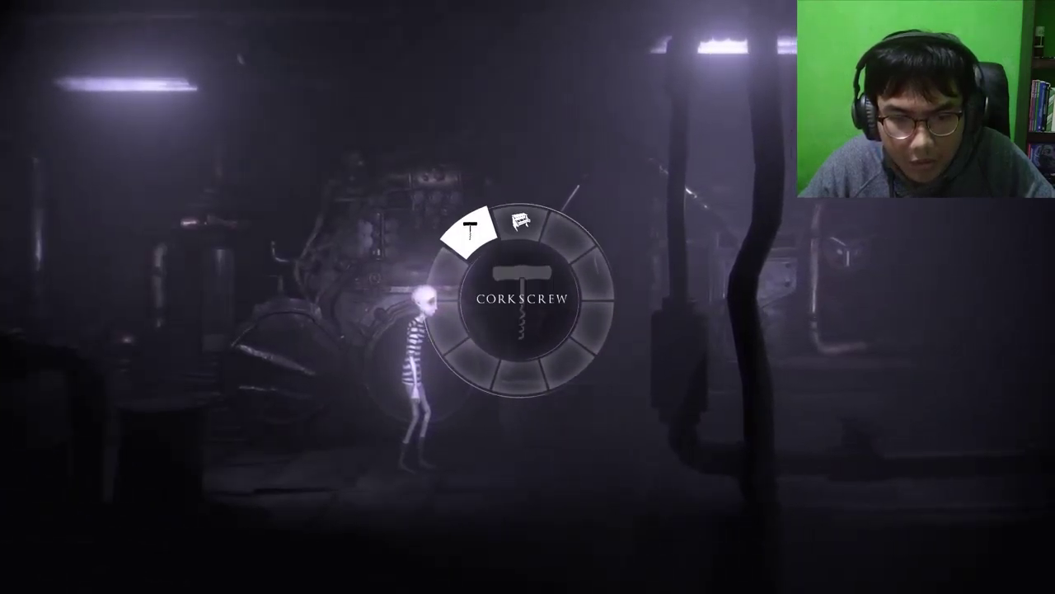
{"action": "key", "text": "Tab"}
{"action": "key", "text": "d"}
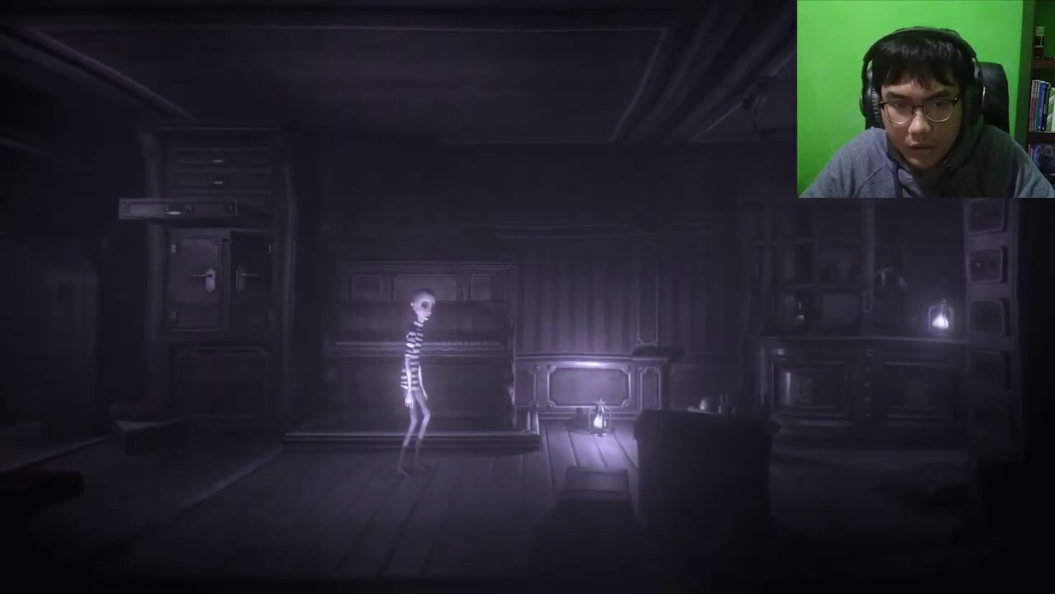
{"action": "key", "text": "Left"}
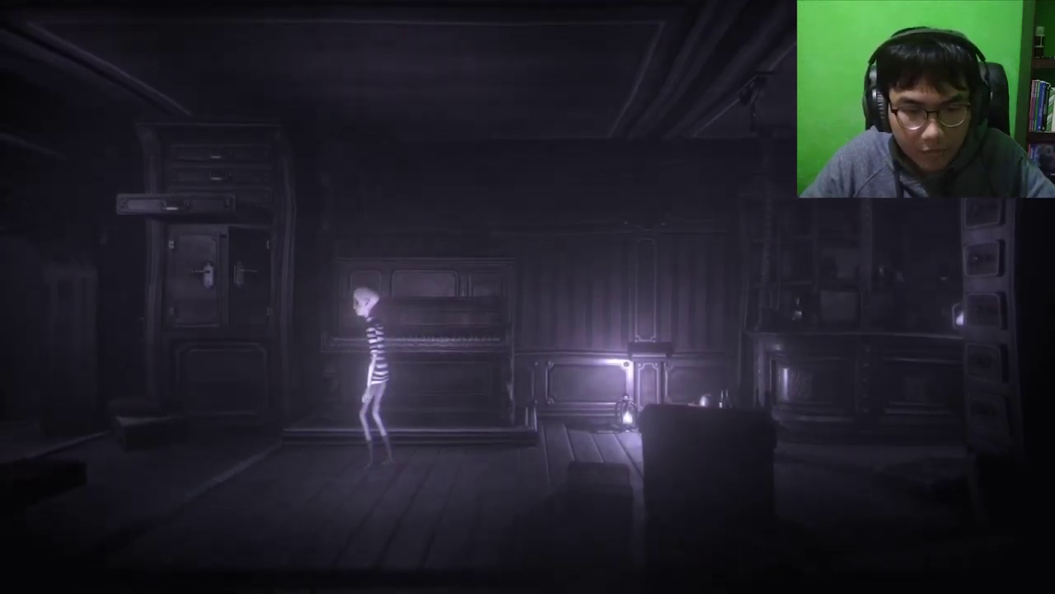
{"action": "key", "text": "Right"}
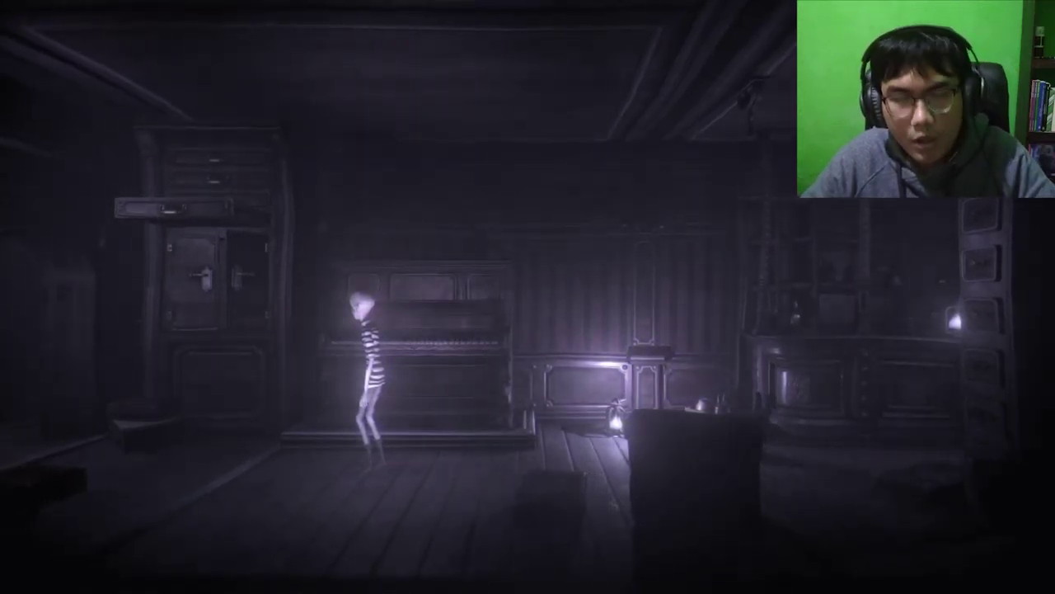